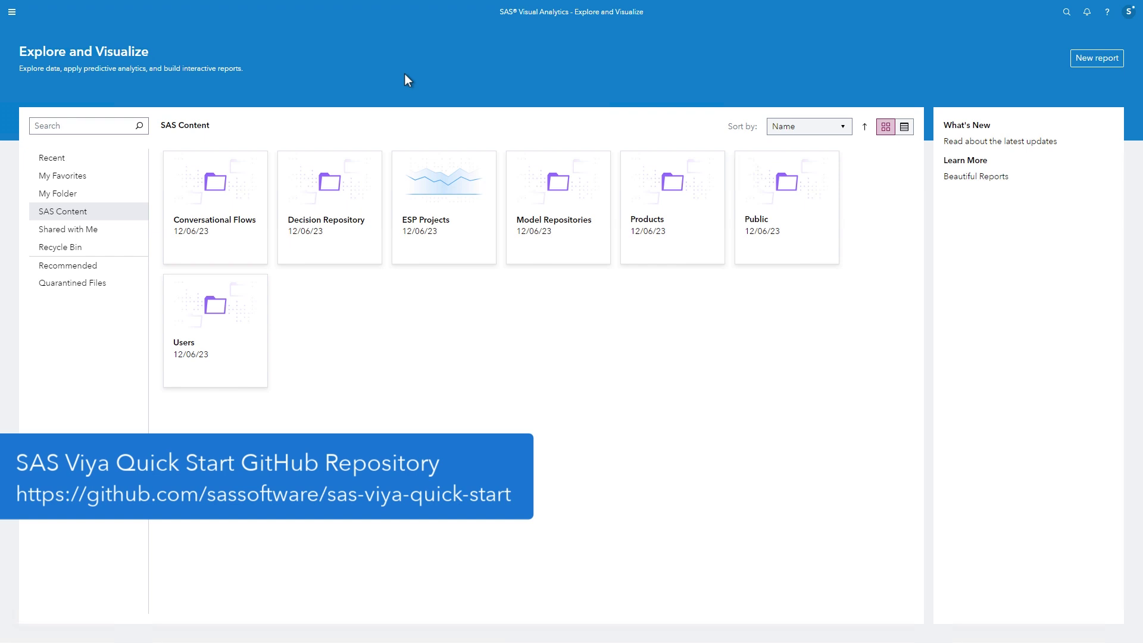
- Go to Explore and Visualize and start a new report
left_click(12, 13)
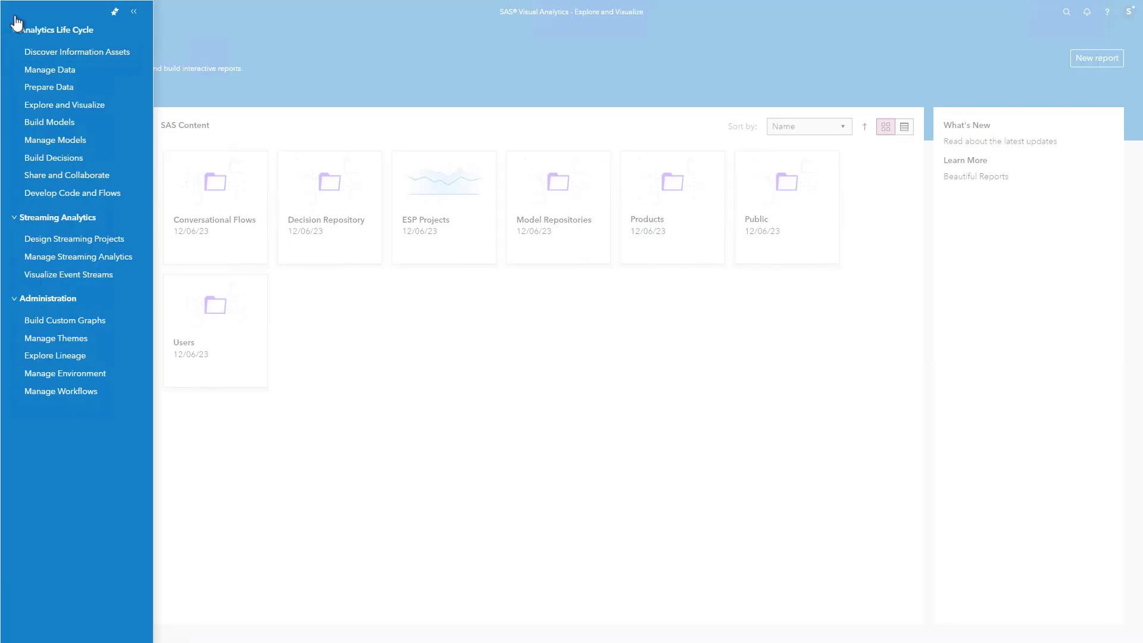
left_click(121, 110)
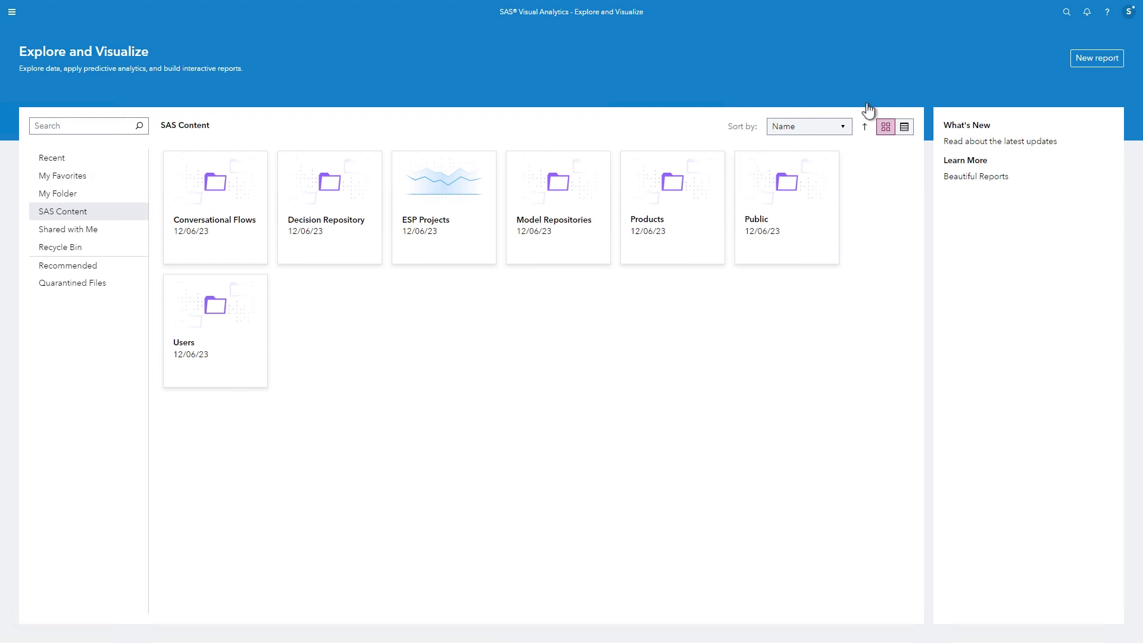
left_click(1090, 63)
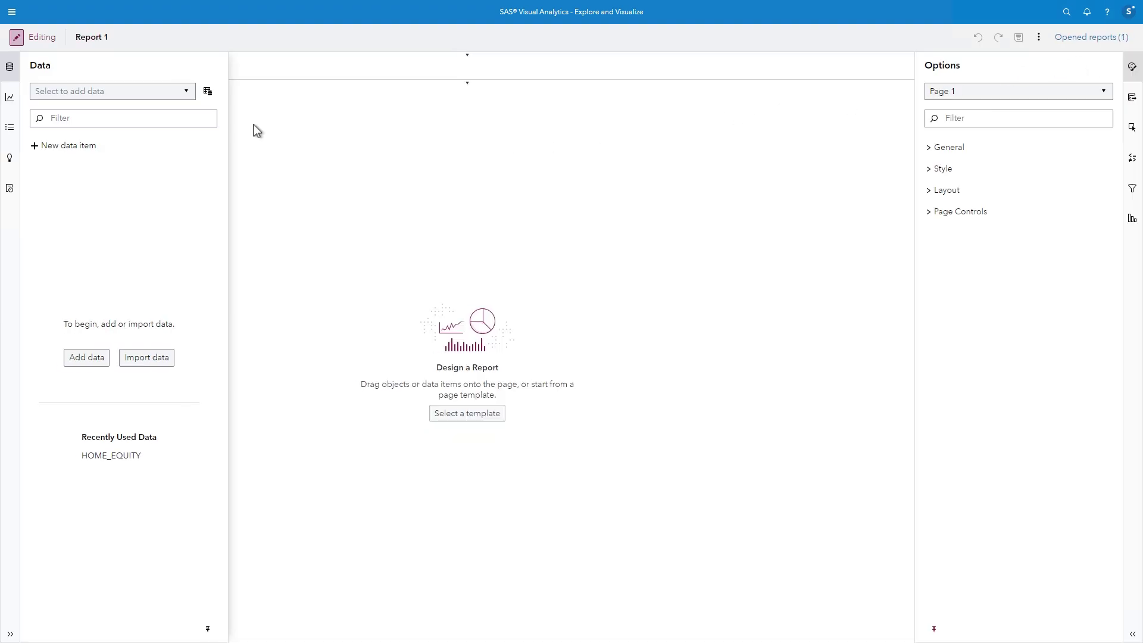
- Browse the Objects, Outline, Data Roles and Actions panes, then collapse both side panes
left_click(9, 99)
left_click(8, 131)
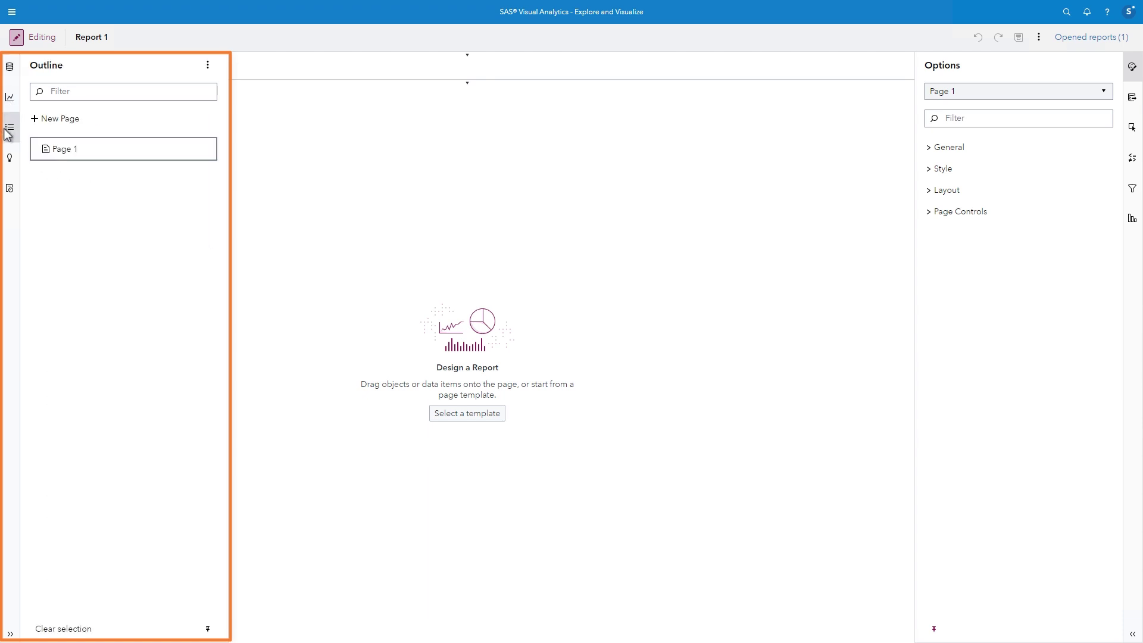
left_click(575, 181)
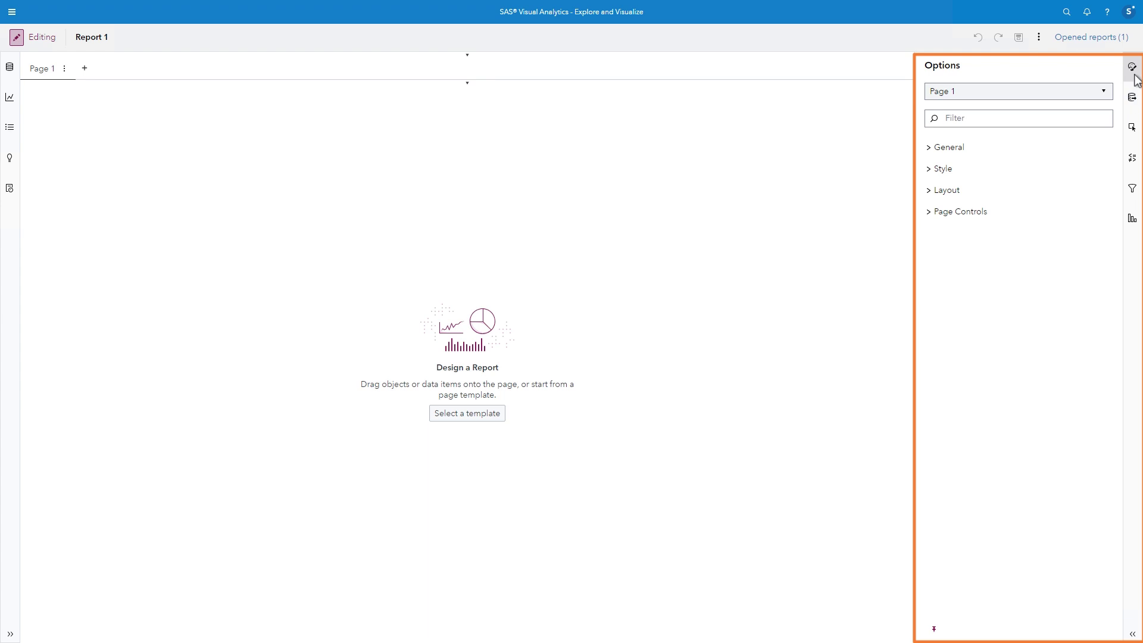
left_click(1132, 98)
left_click(1133, 130)
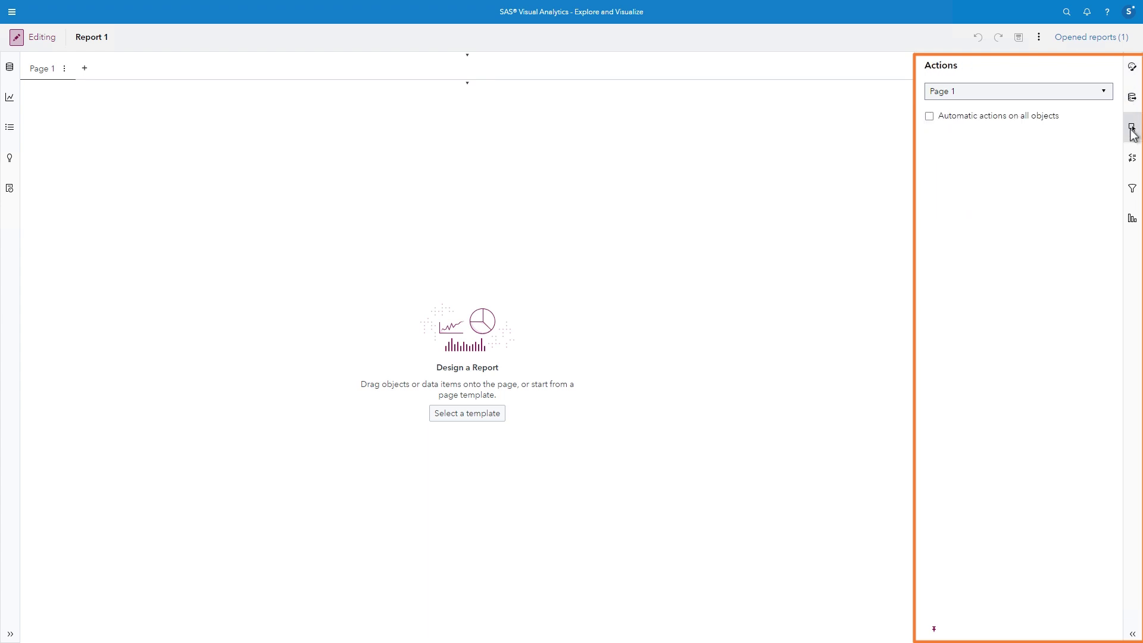
left_click(1132, 131)
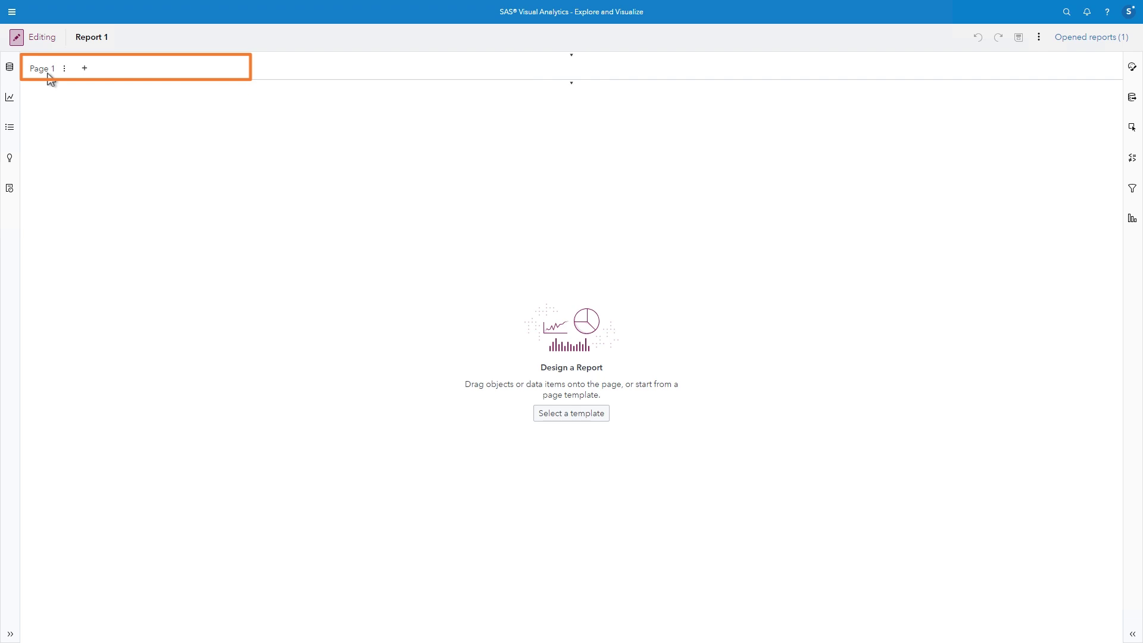
- Open the Data pane and back out of importing a local file
left_click(10, 67)
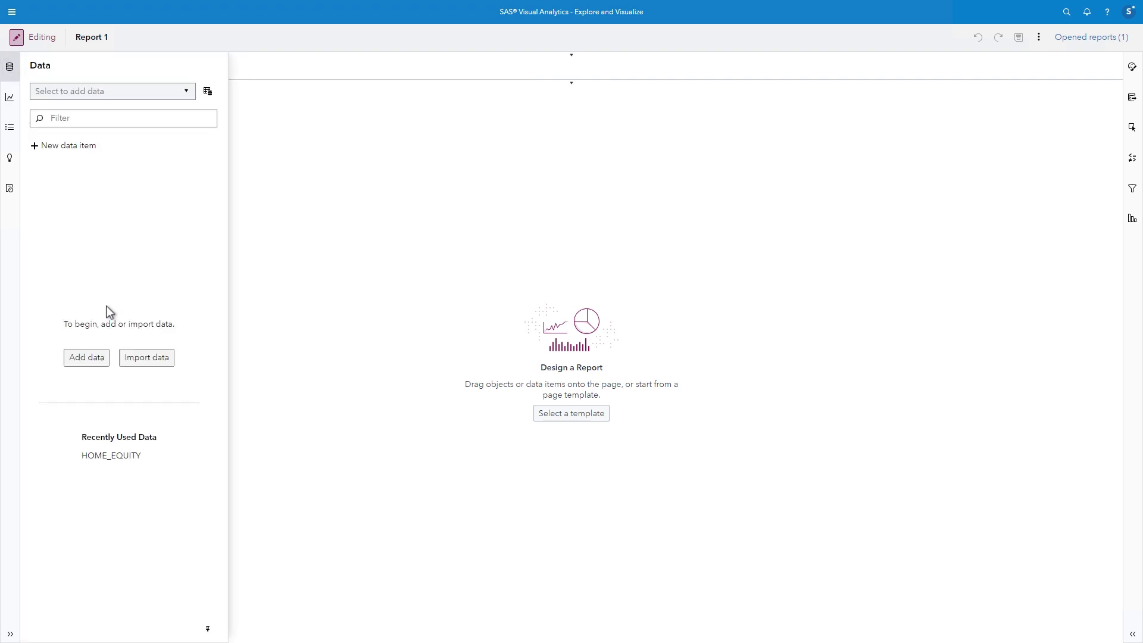
left_click(152, 360)
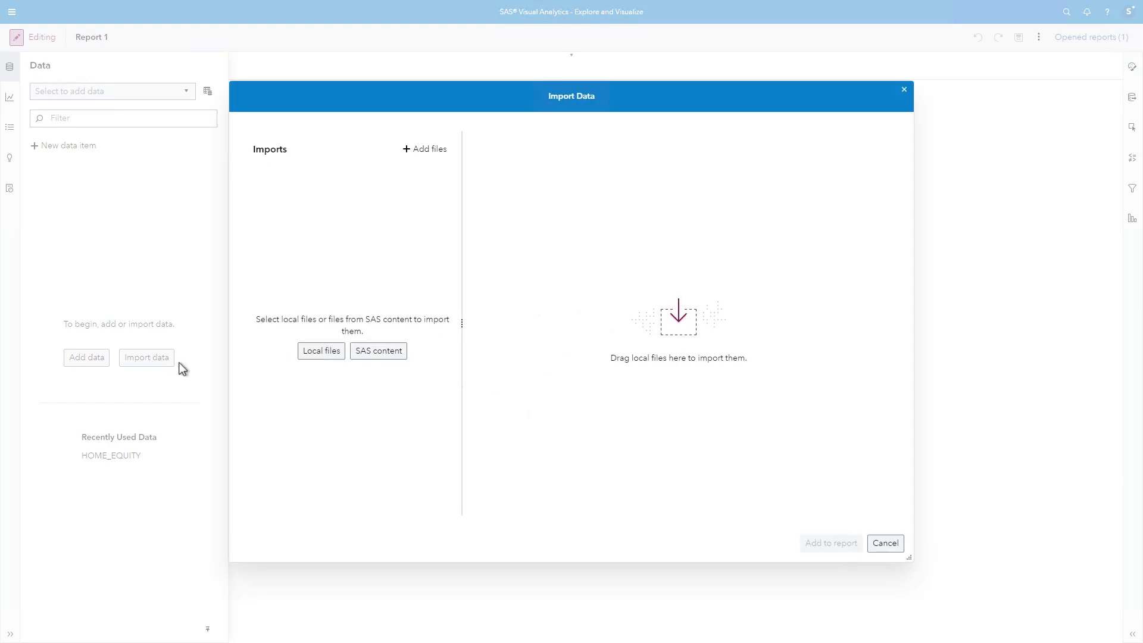
left_click(320, 360)
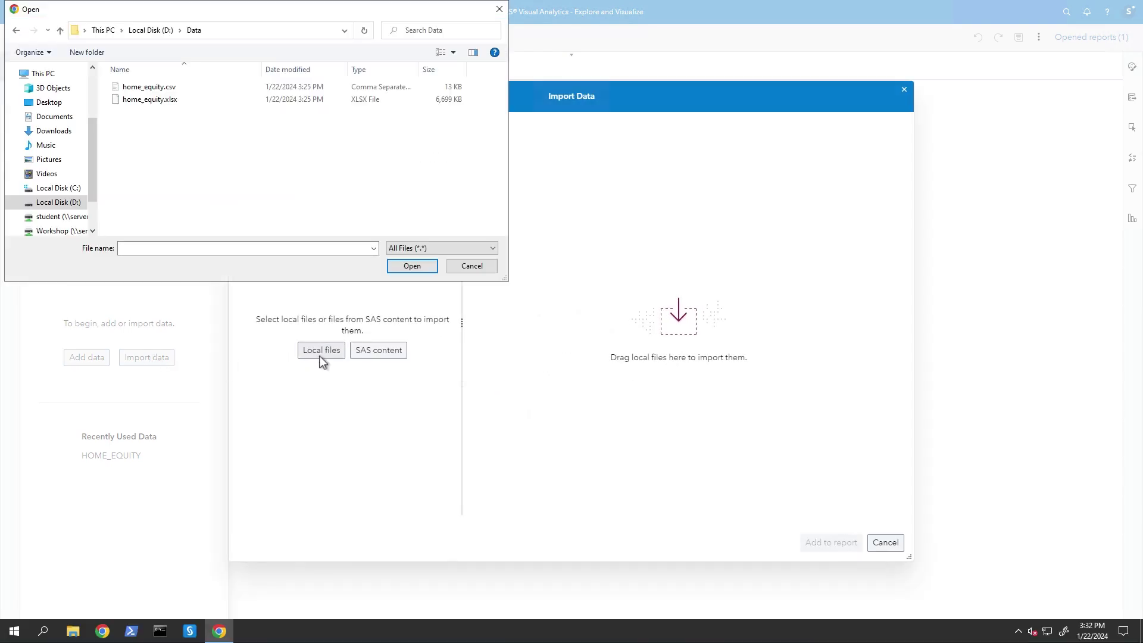
left_click(472, 266)
left_click(885, 543)
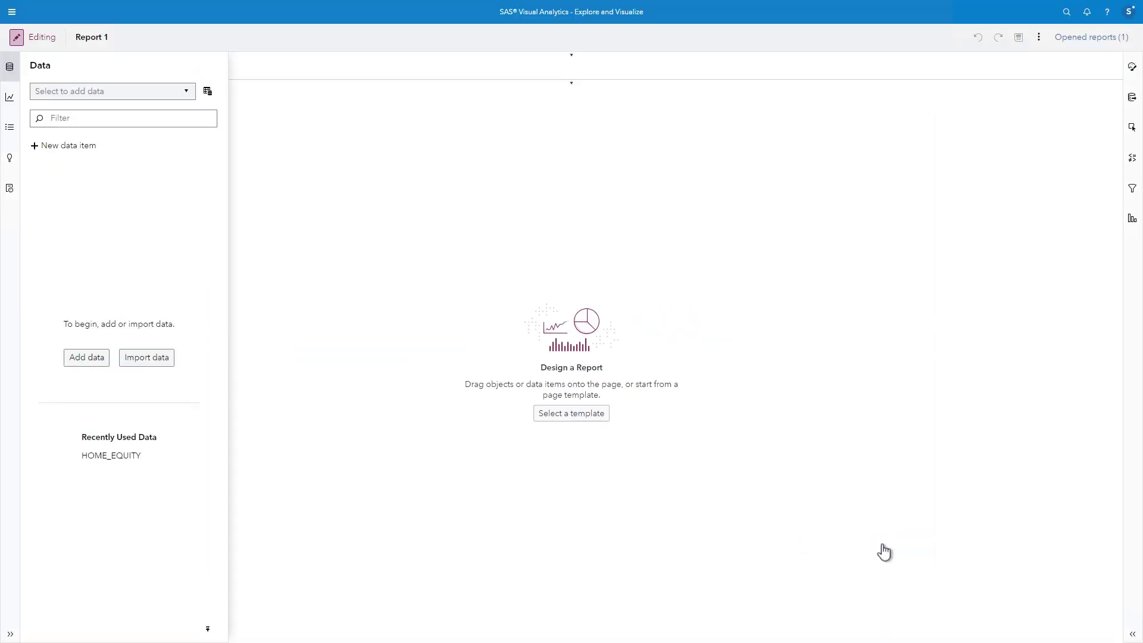
- Search for home_equity, review the HOME_EQUITY columns, and add the table to the report
left_click(101, 361)
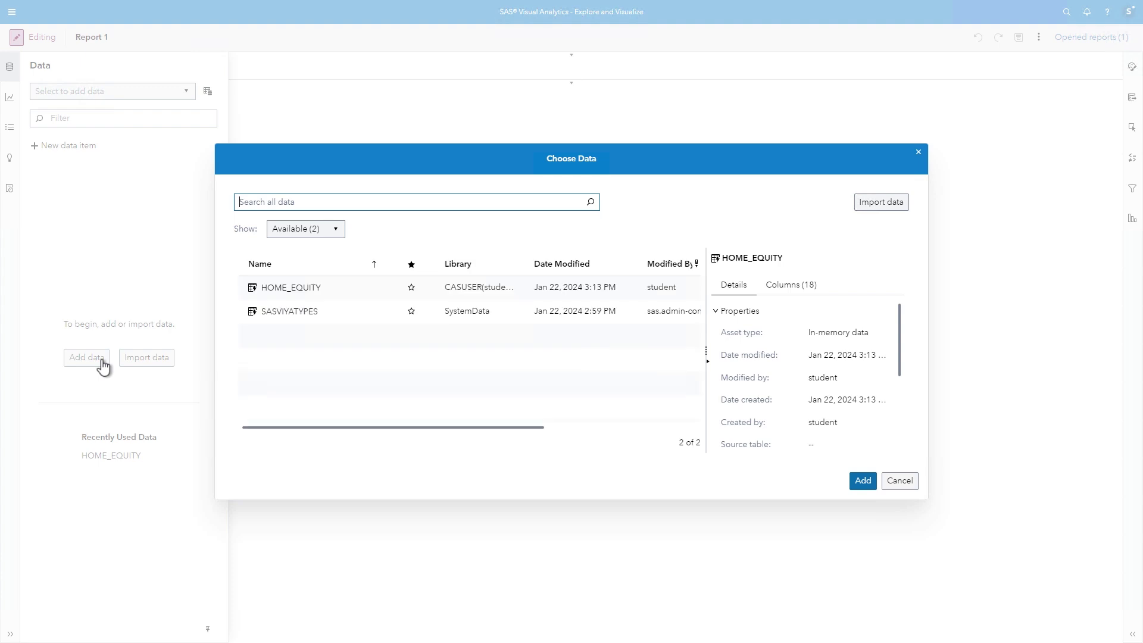
left_click(286, 201)
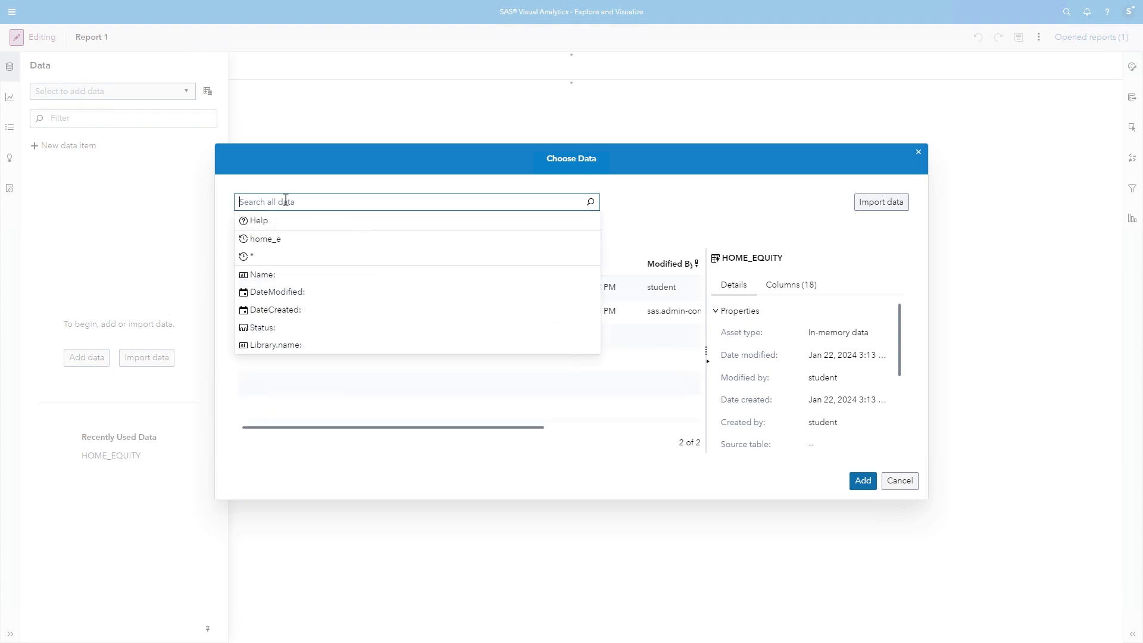
type("home_equity")
key("Return")
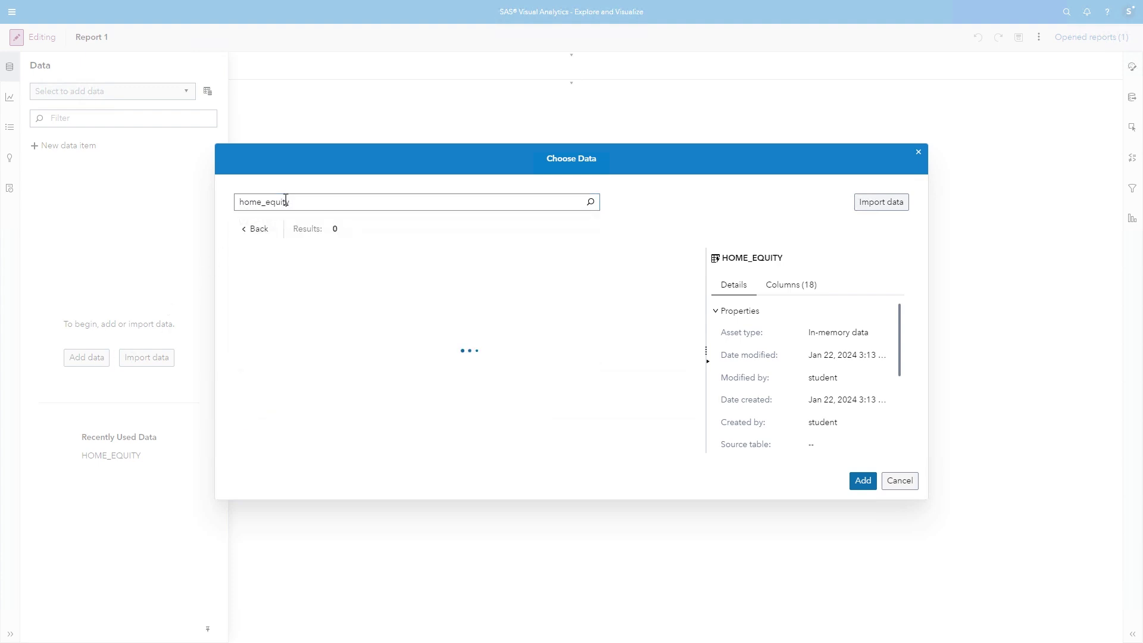
left_click(299, 288)
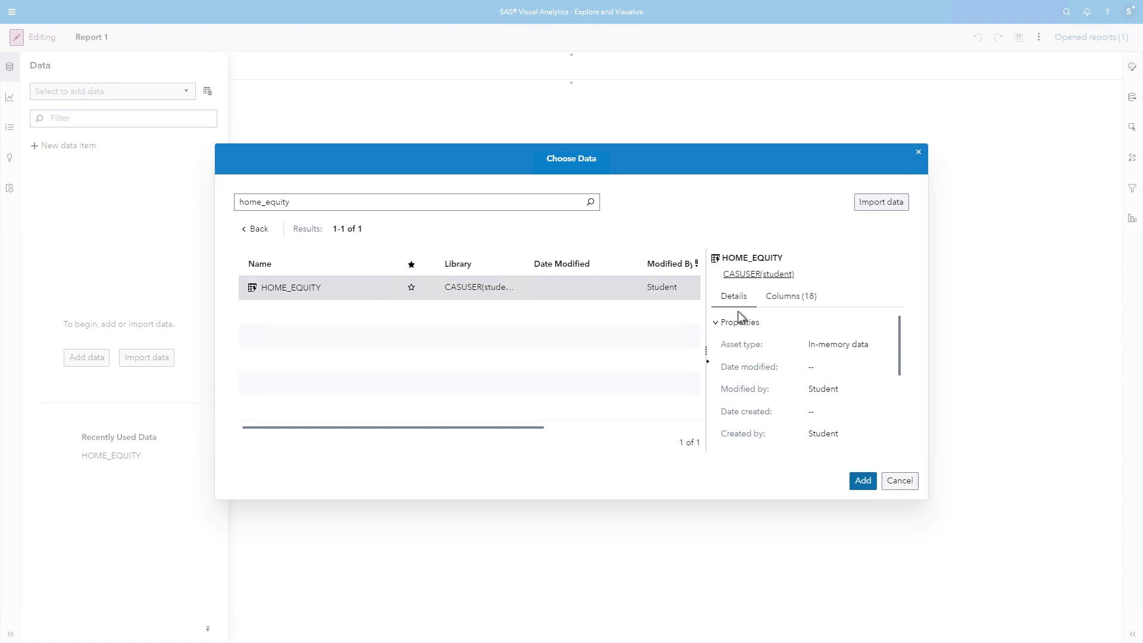
left_click(796, 297)
scroll(845, 373, "down", 3)
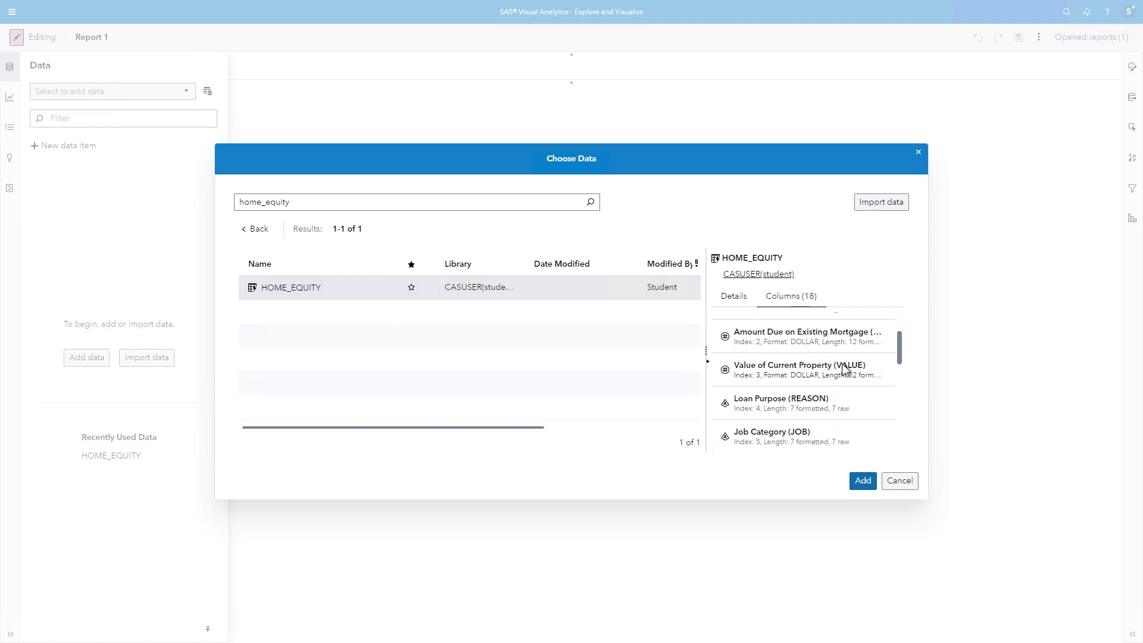
scroll(852, 390, "down", 2)
left_click(863, 483)
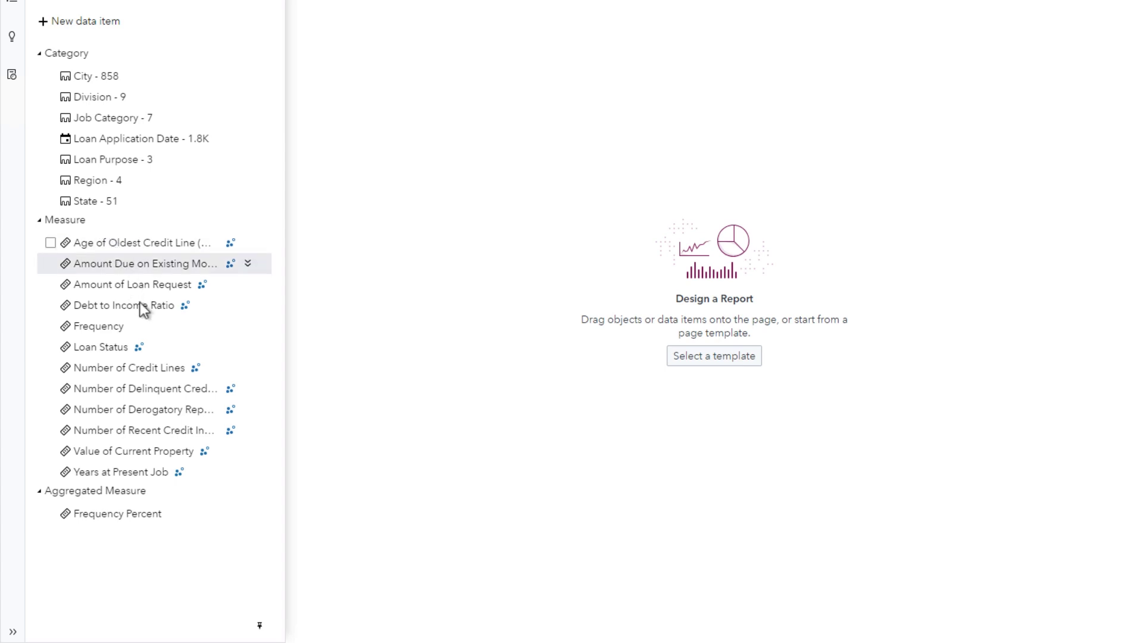
mouse_move(168, 348)
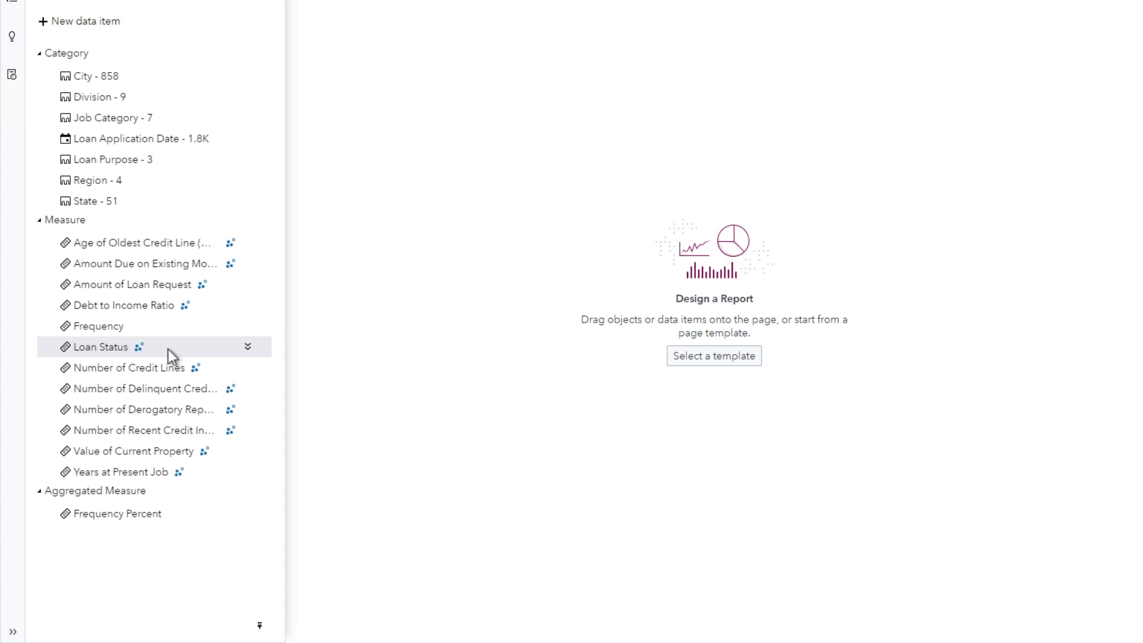
- Rename the Loan Status measure to Loan Status Code and classify it as a category
left_click(168, 349)
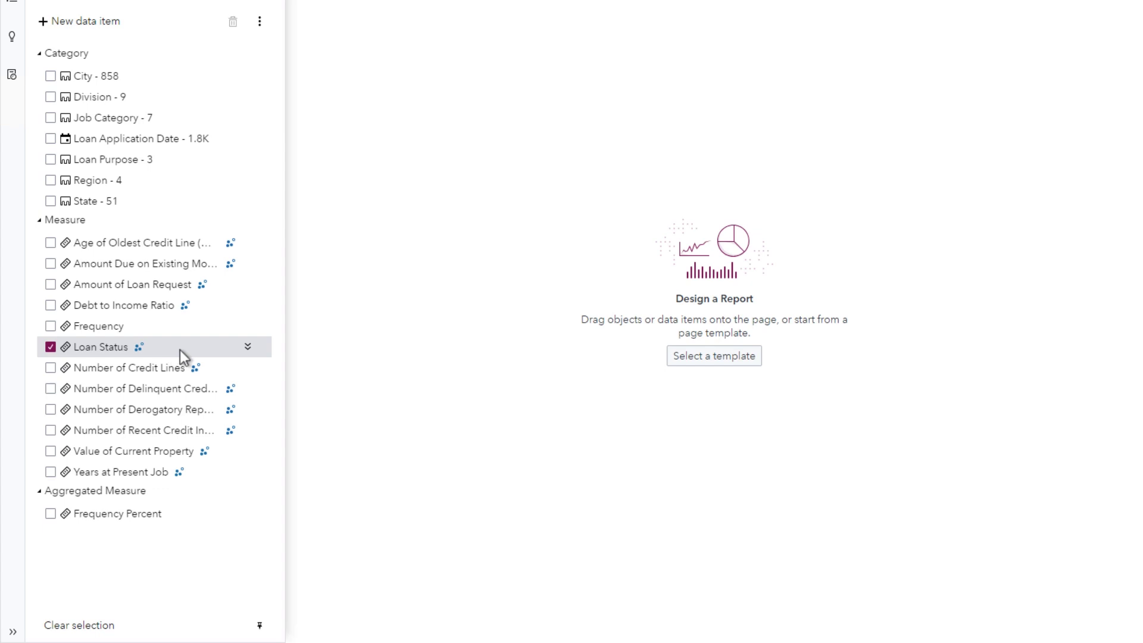
left_click(249, 349)
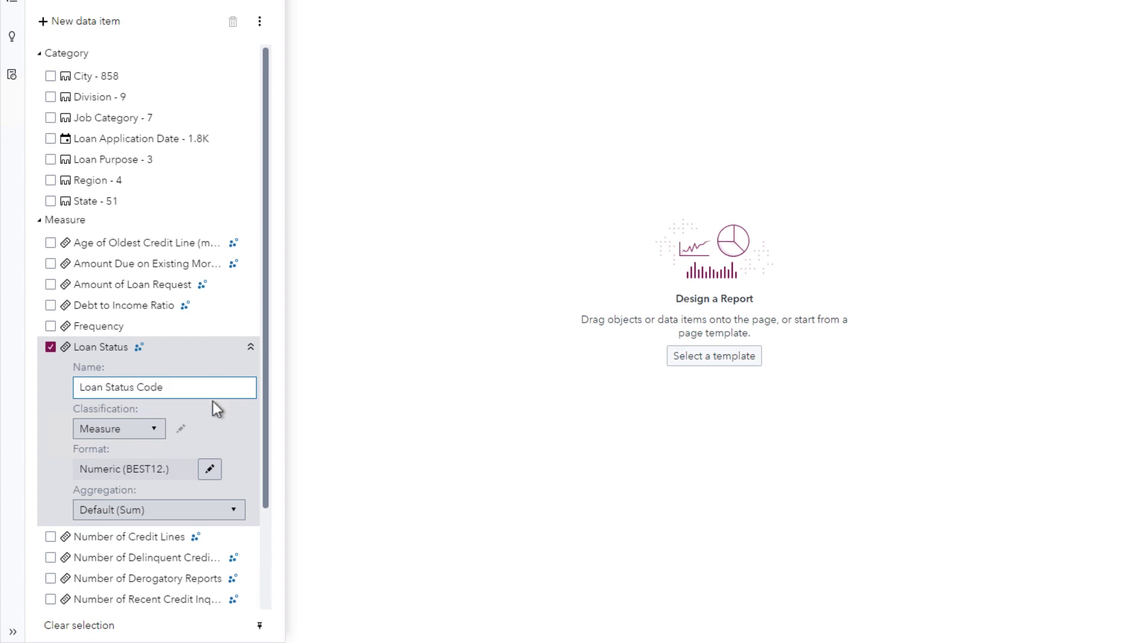
left_click(154, 435)
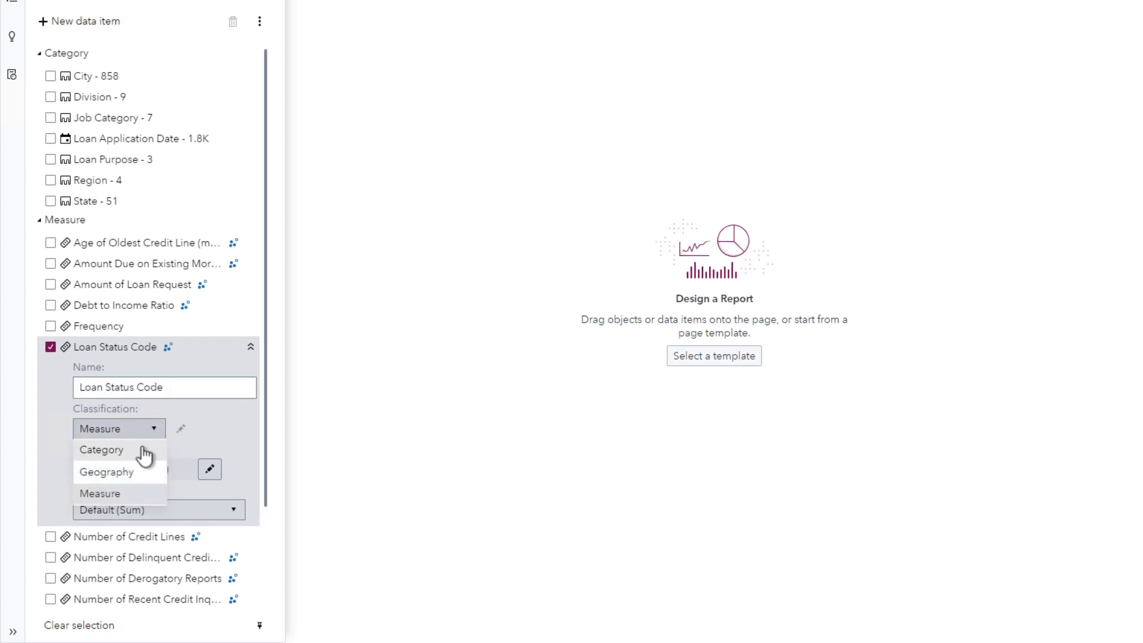
left_click(145, 454)
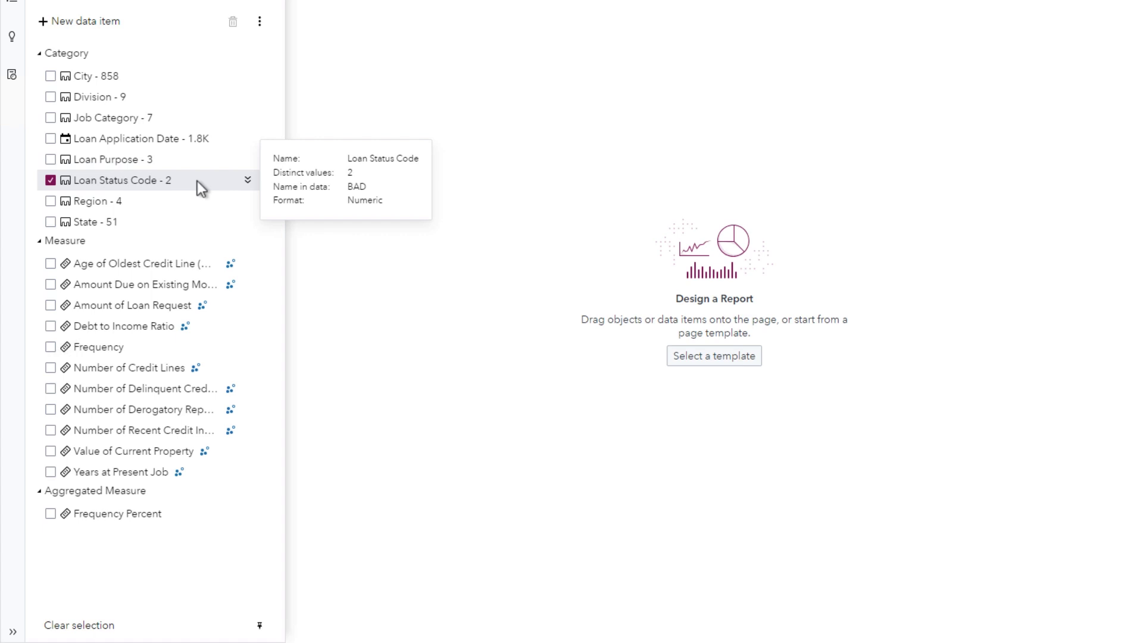
- Start a custom category named Loan Status whose Current group holds value 0
right_click(197, 180)
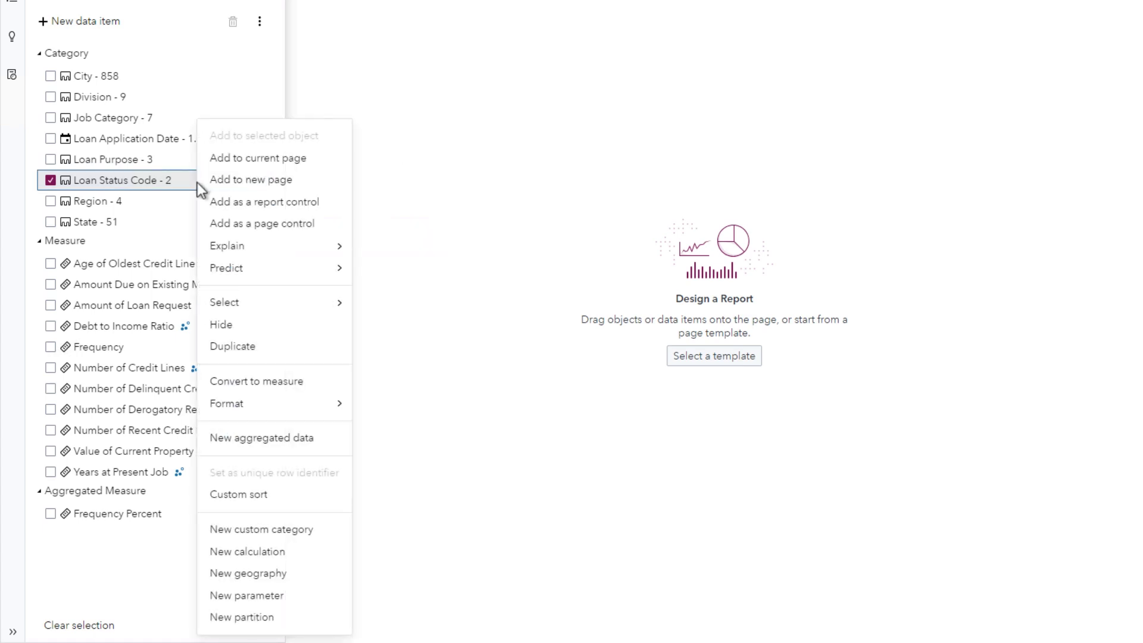
left_click(304, 531)
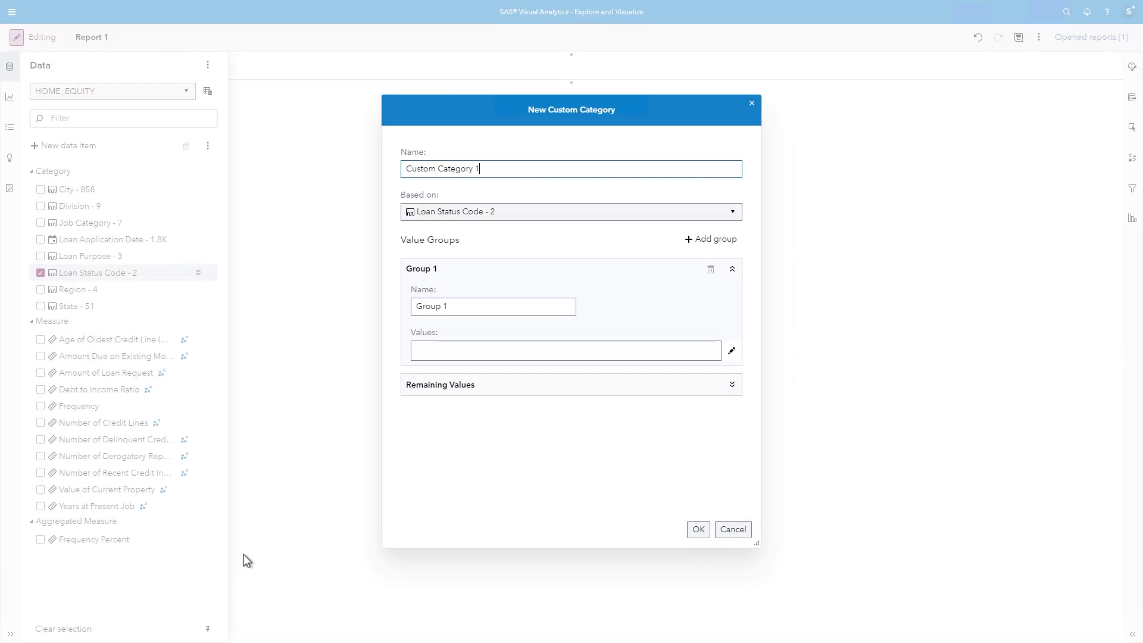
left_click_drag(497, 167, 353, 167)
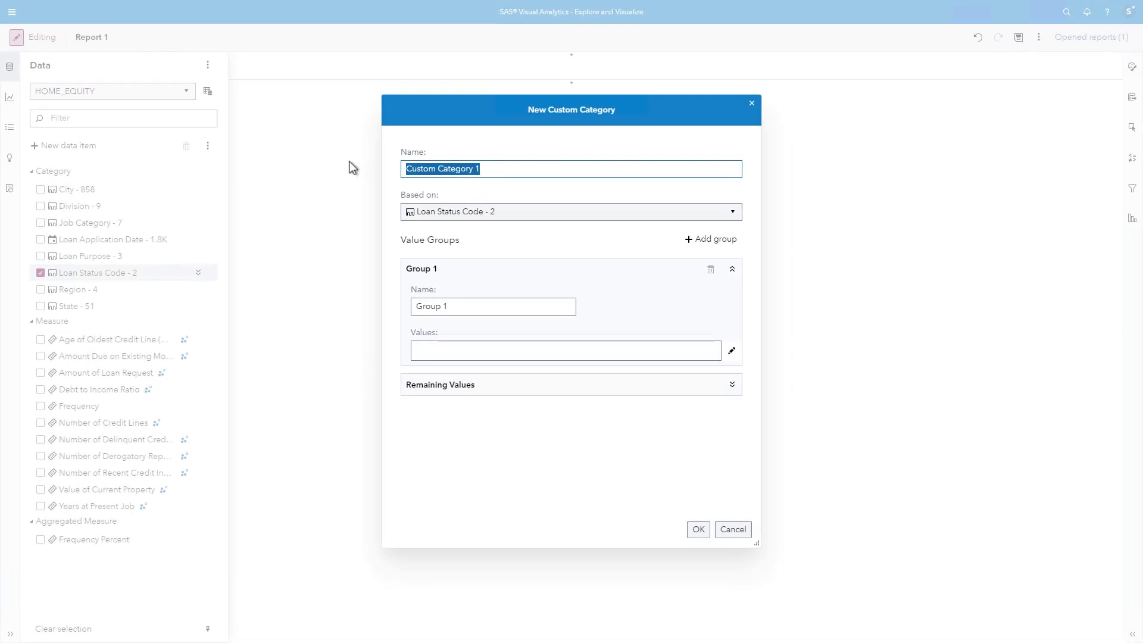
type("Loan Status")
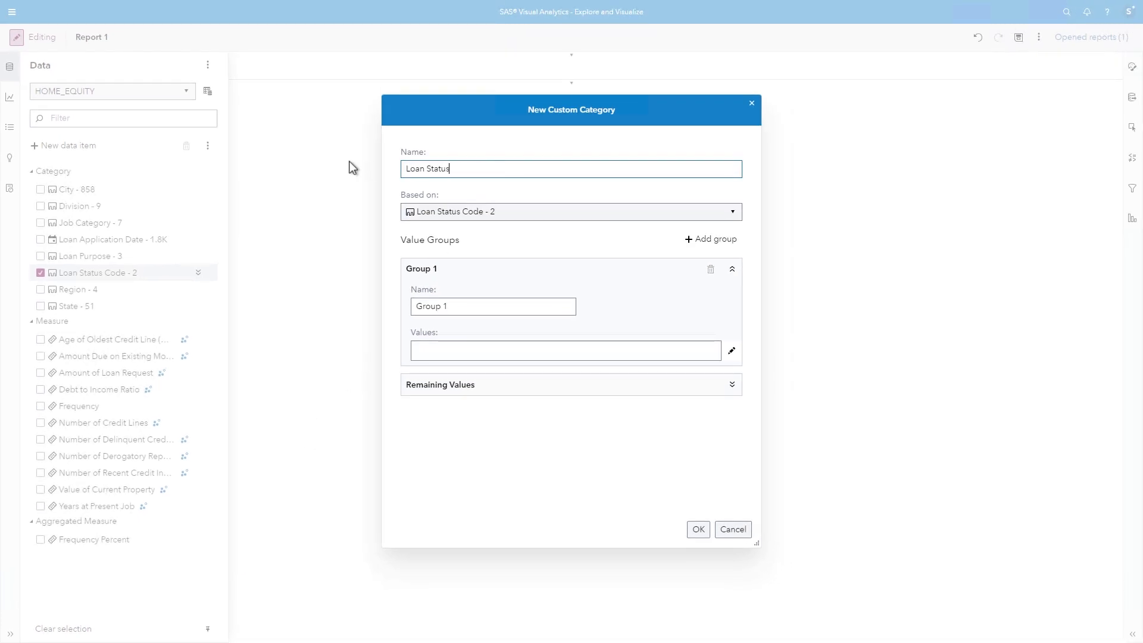
triple_click(466, 305)
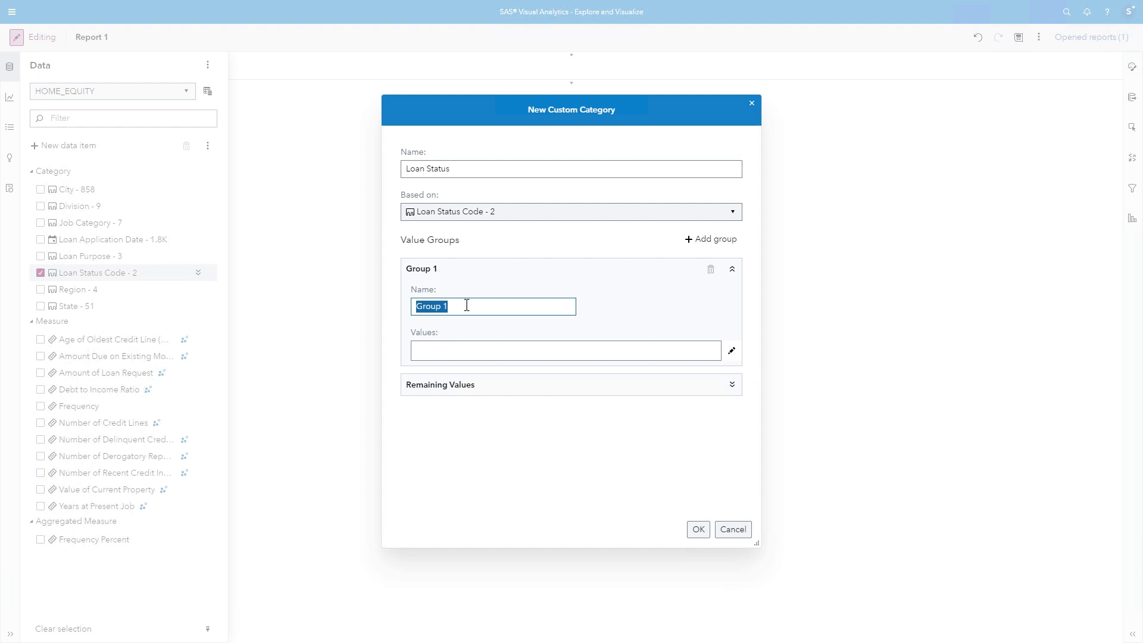
type("Current")
left_click(471, 348)
type("0")
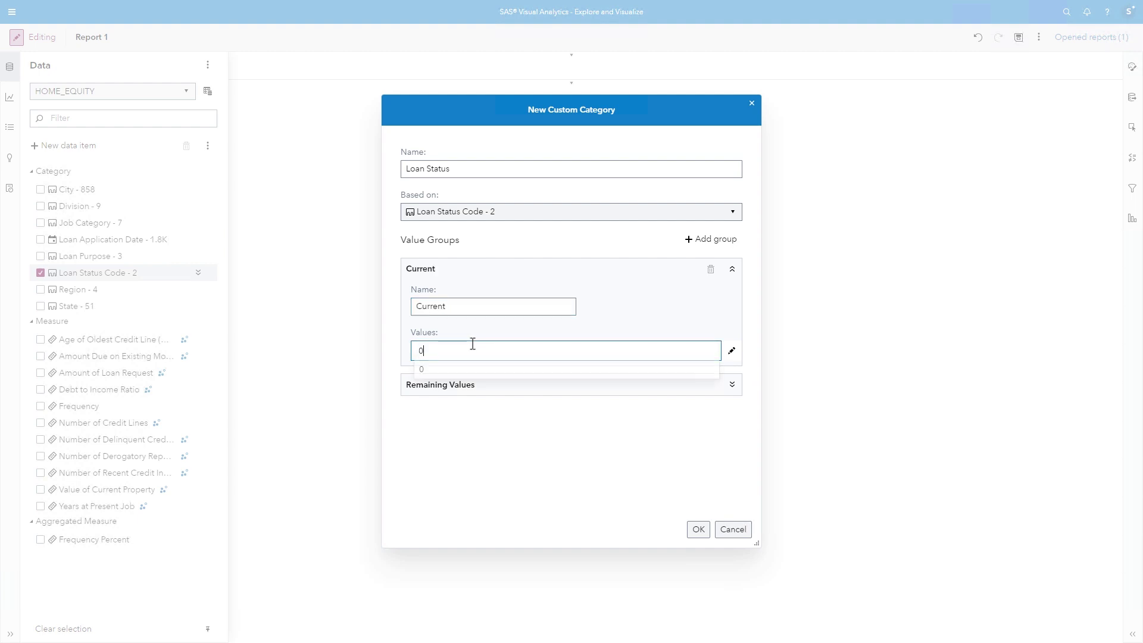
key("Return")
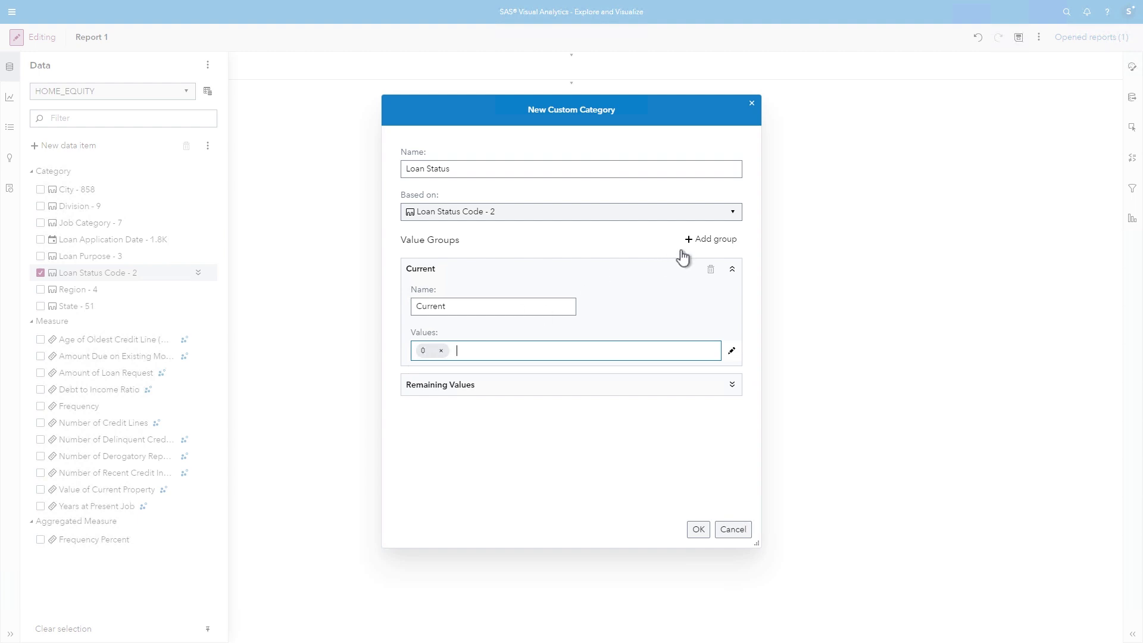
- Add a Default group holding value 1, show remaining values as missing, and create the category
left_click(712, 241)
triple_click(471, 419)
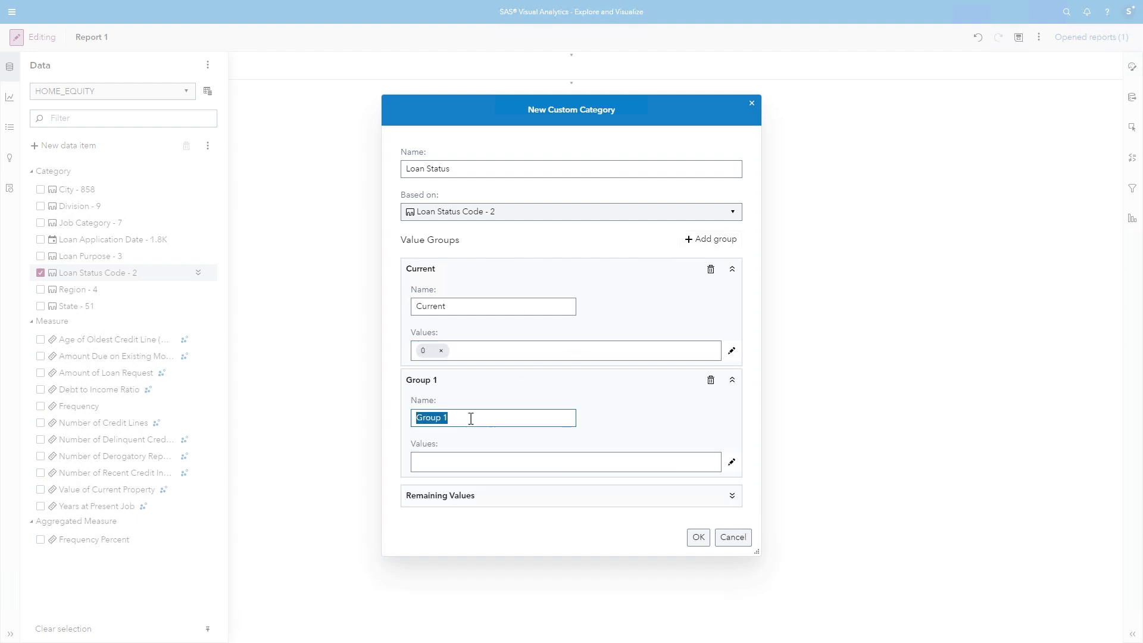
type("Default")
left_click(732, 462)
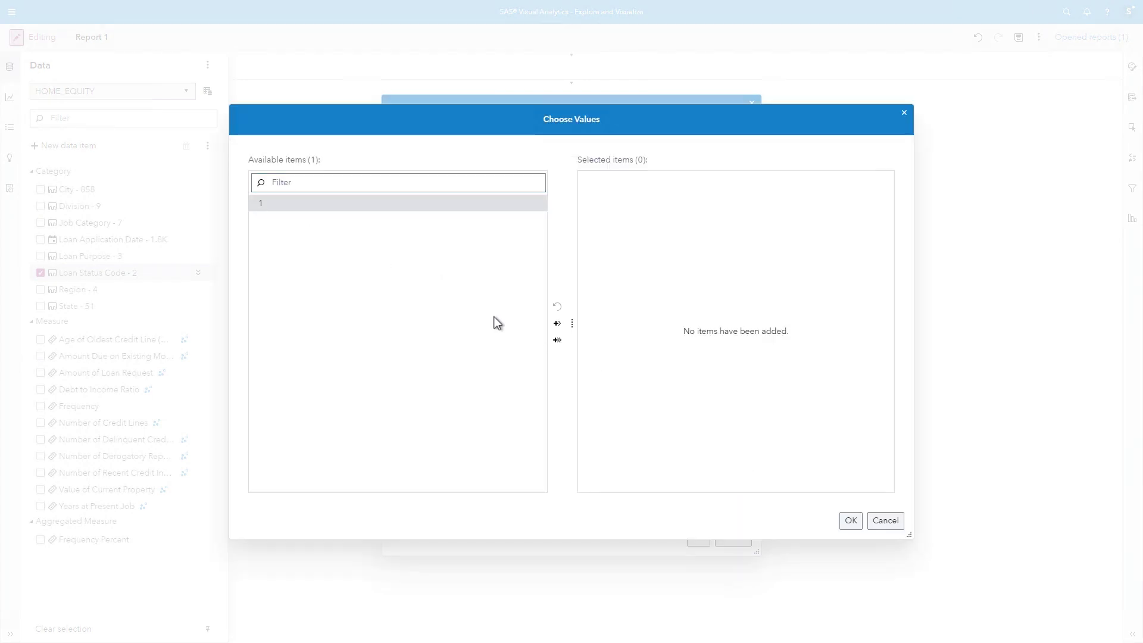
left_click(557, 323)
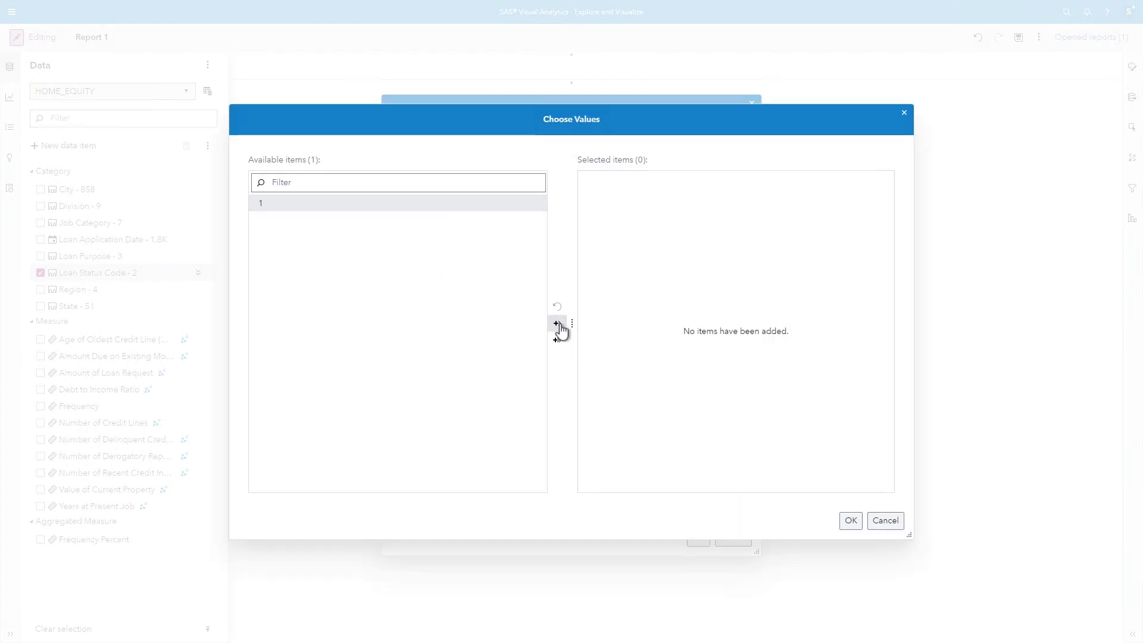
left_click(846, 520)
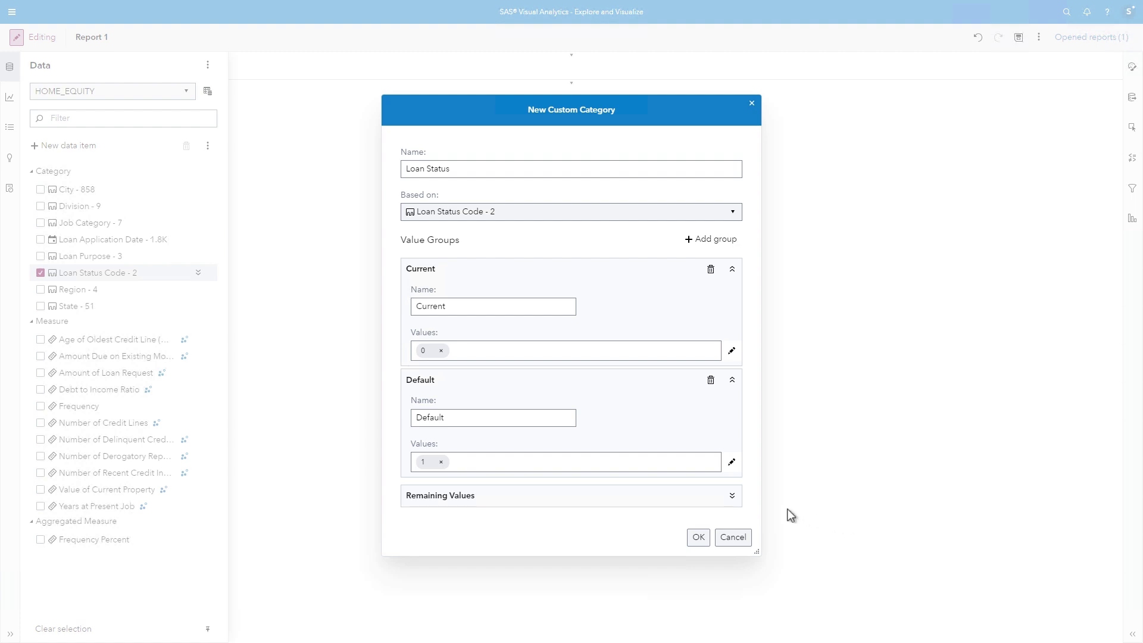
left_click(732, 496)
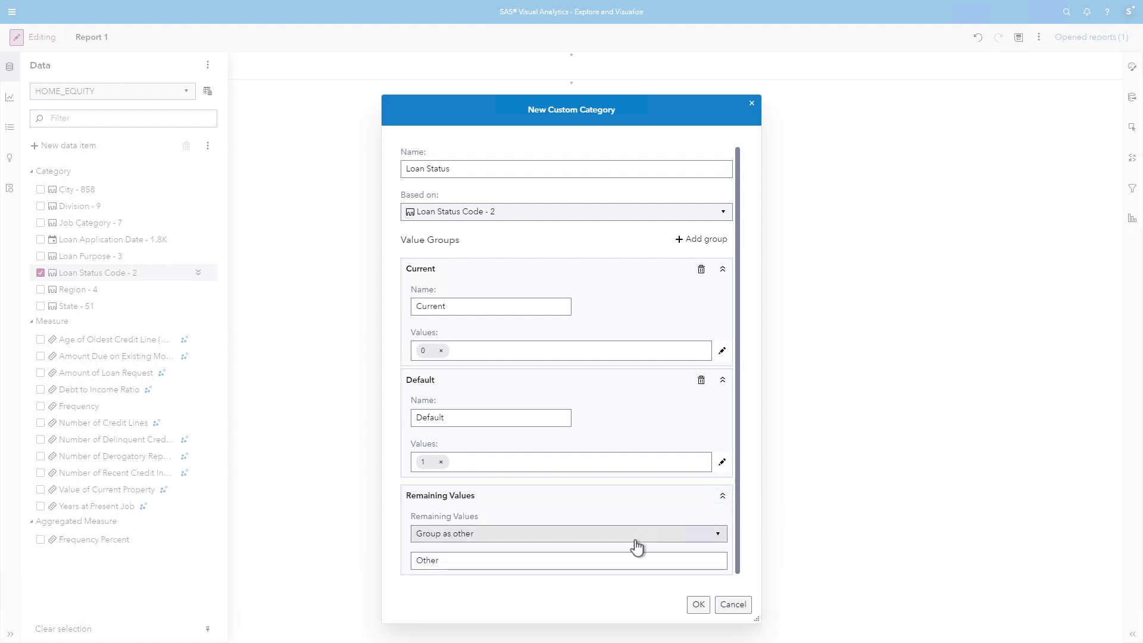
left_click(581, 539)
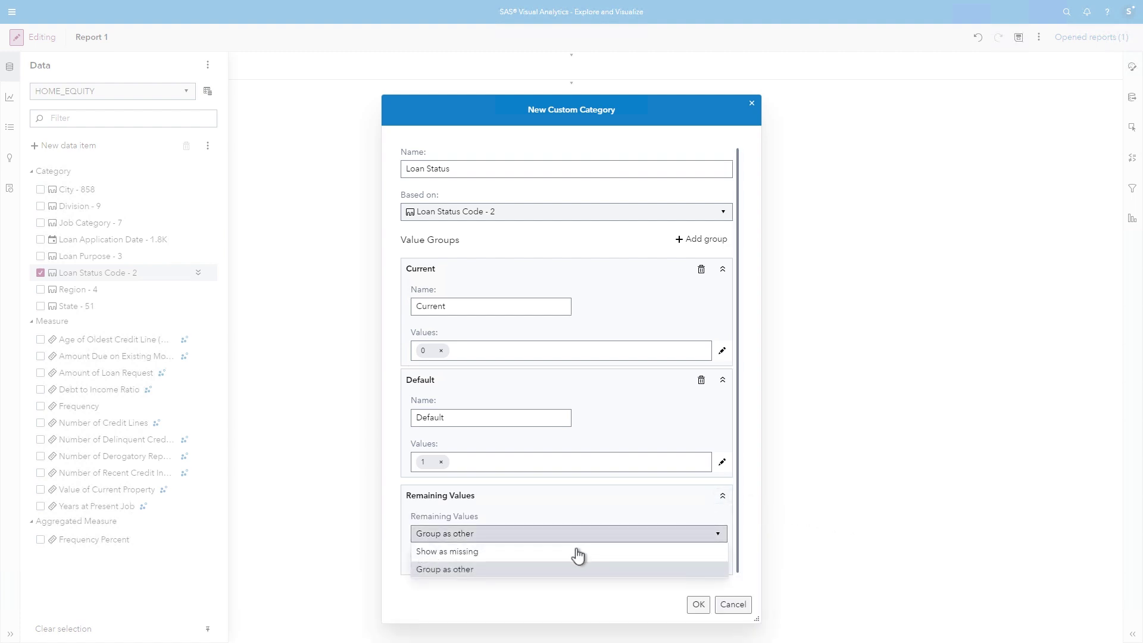
left_click(577, 553)
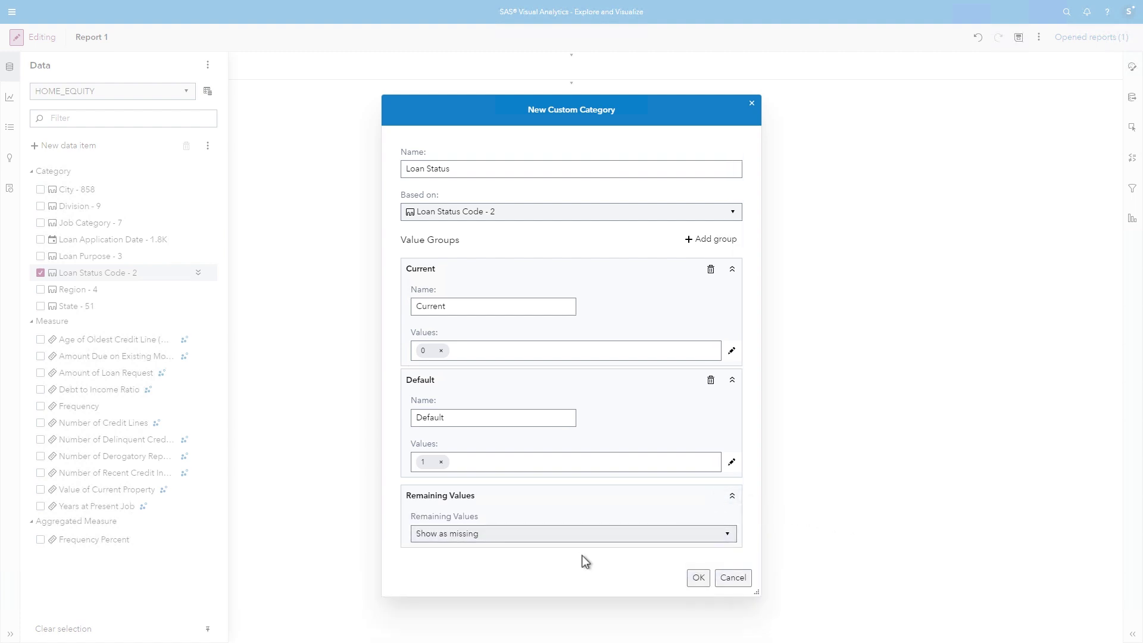
left_click(699, 578)
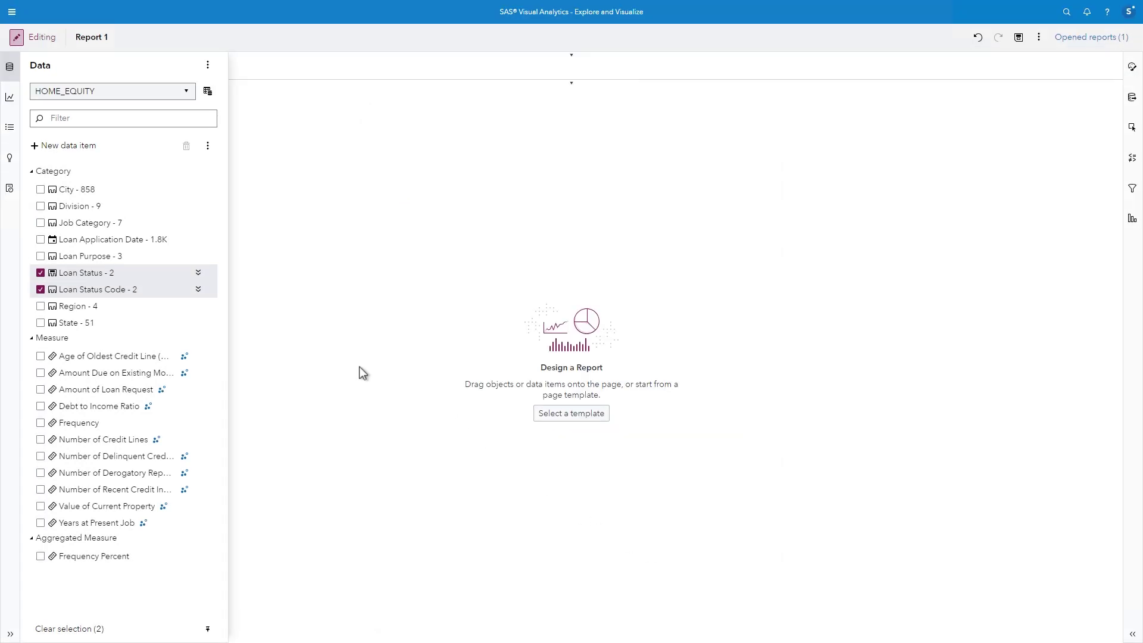
- Clear the selection and expand Loan Application Date to see its Date with Month Name format
left_click(83, 288)
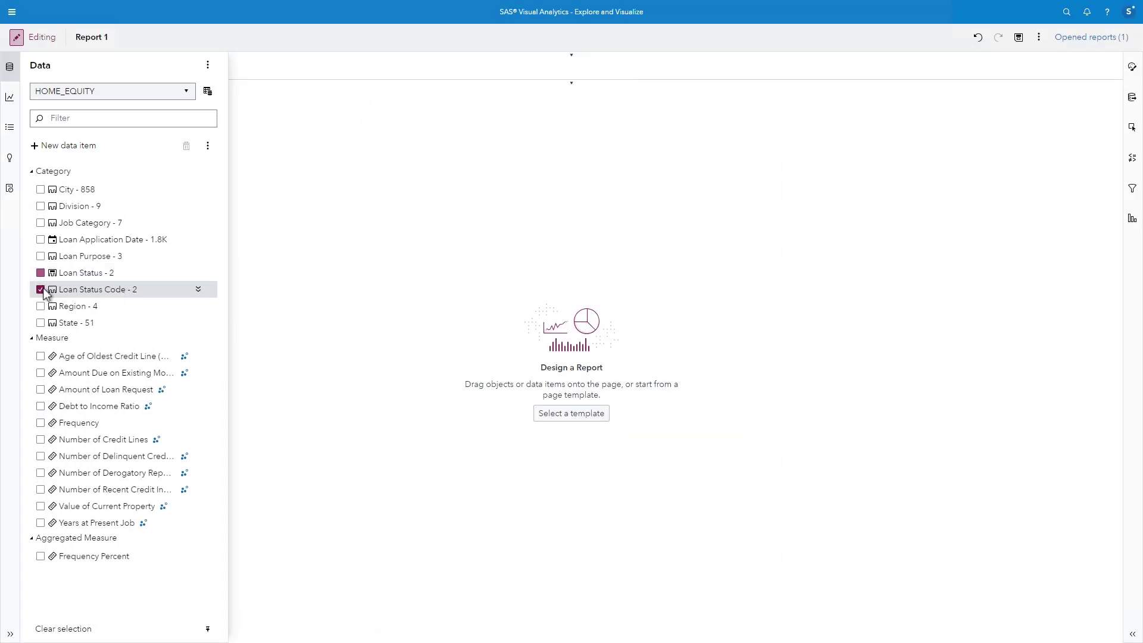
left_click(61, 291)
mouse_move(156, 295)
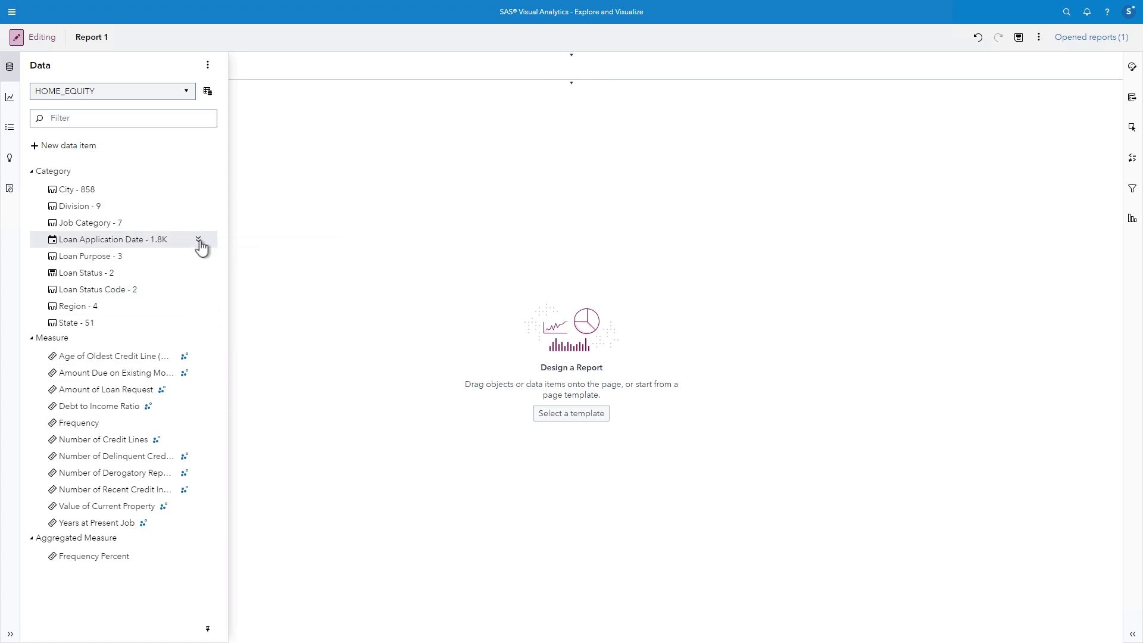
left_click(199, 239)
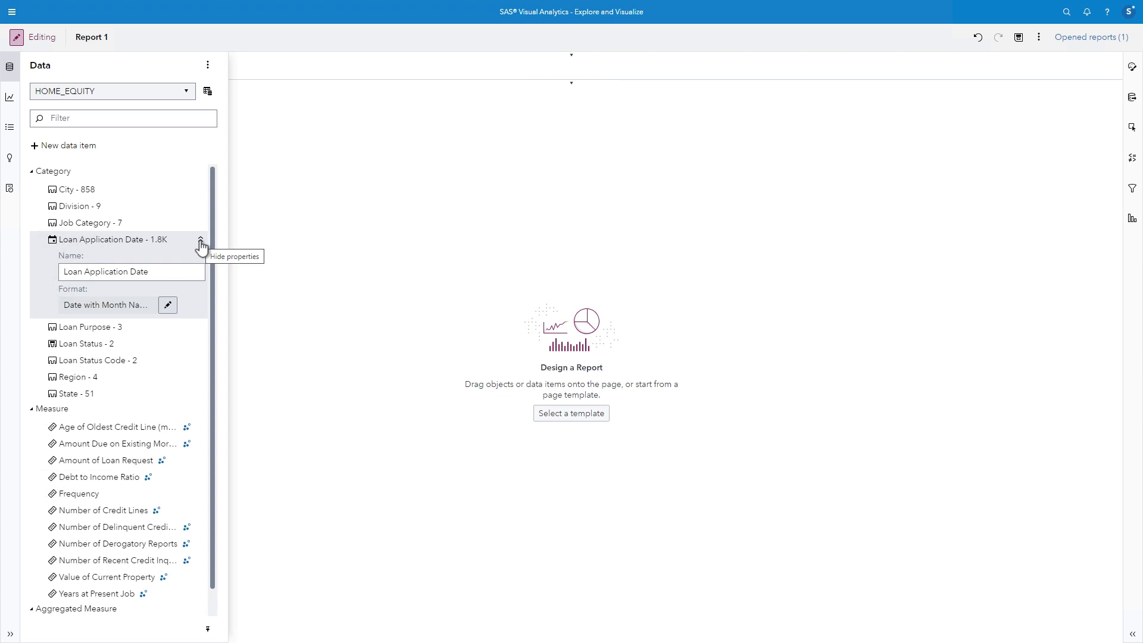
- Change Loan Application Date's format to MMMYYYY (MONYY7)
left_click(168, 306)
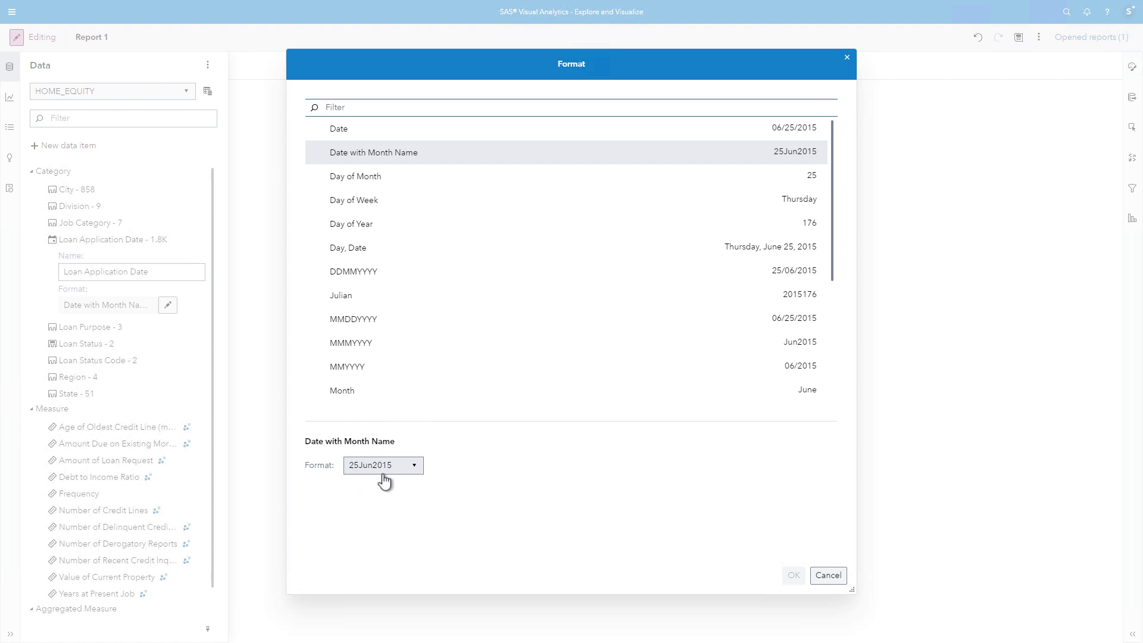
left_click(365, 347)
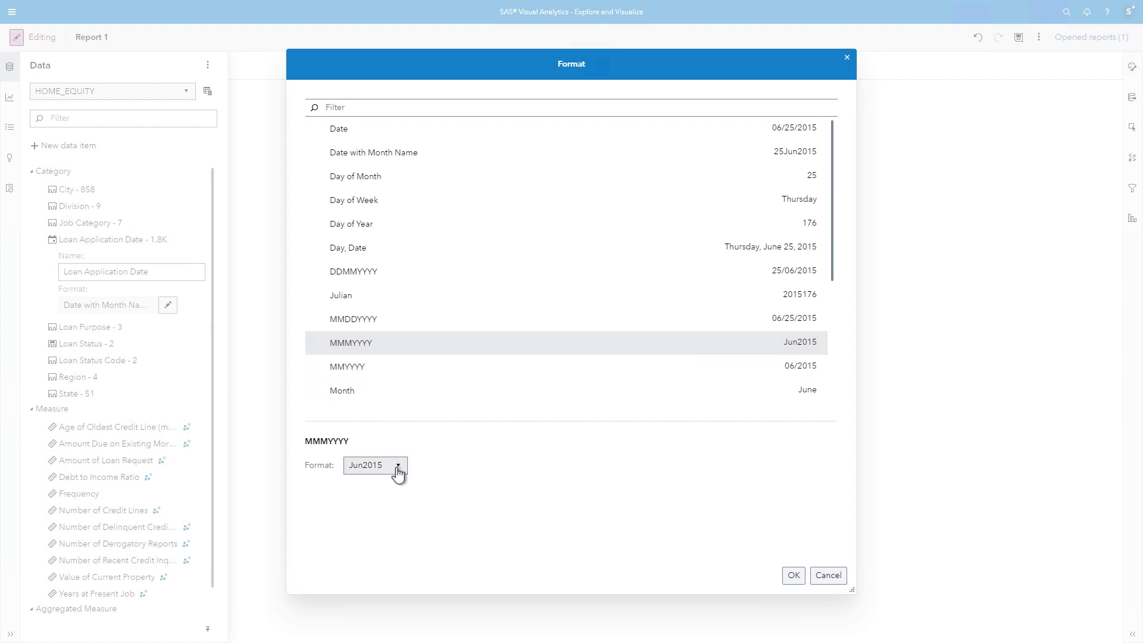
left_click(793, 576)
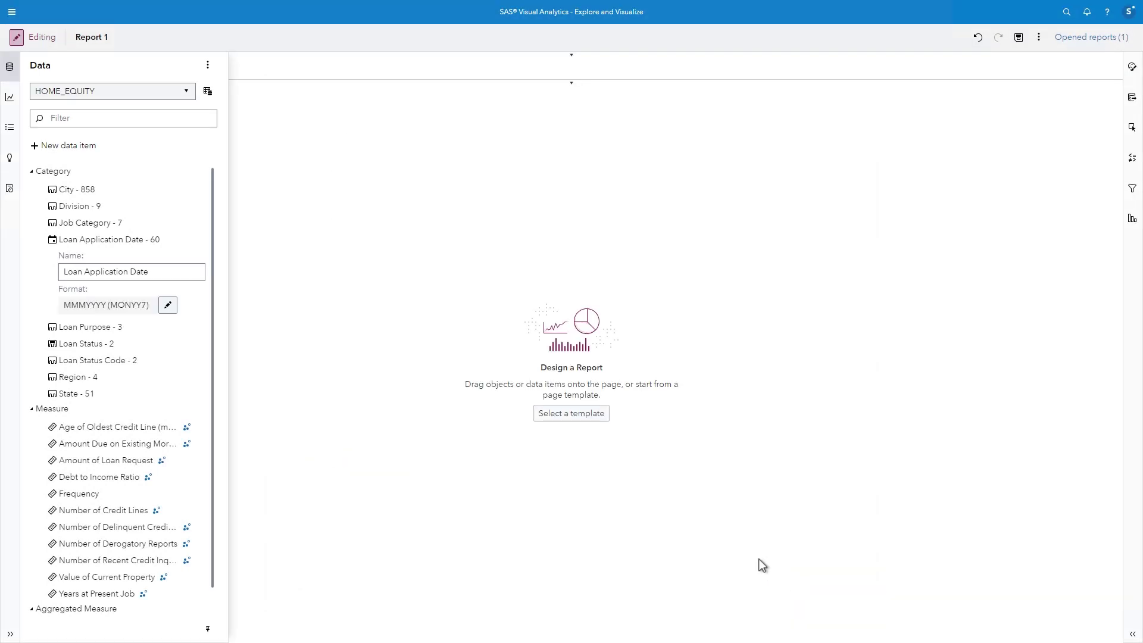
- Classify State as a Geography item using US State Names as its name context
left_click(200, 241)
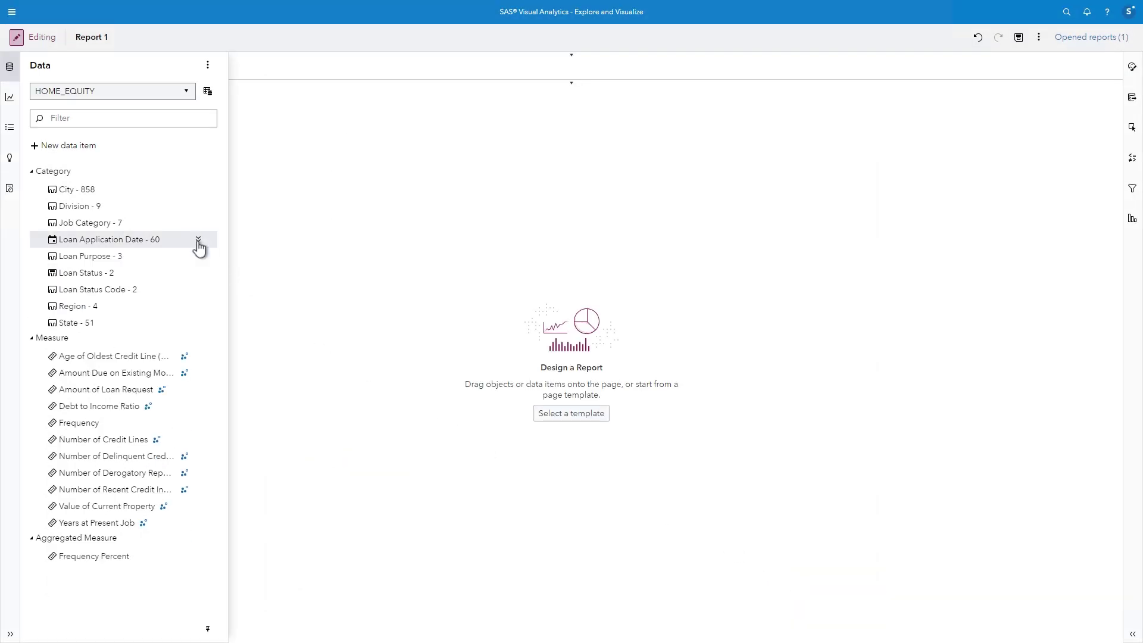
left_click(198, 323)
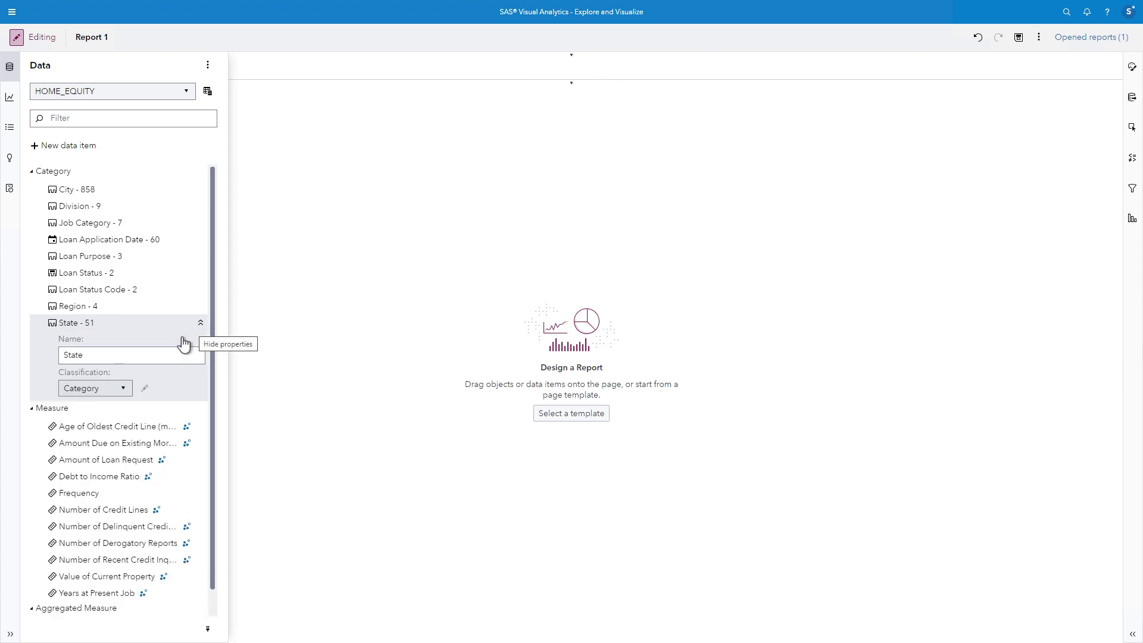
left_click(120, 388)
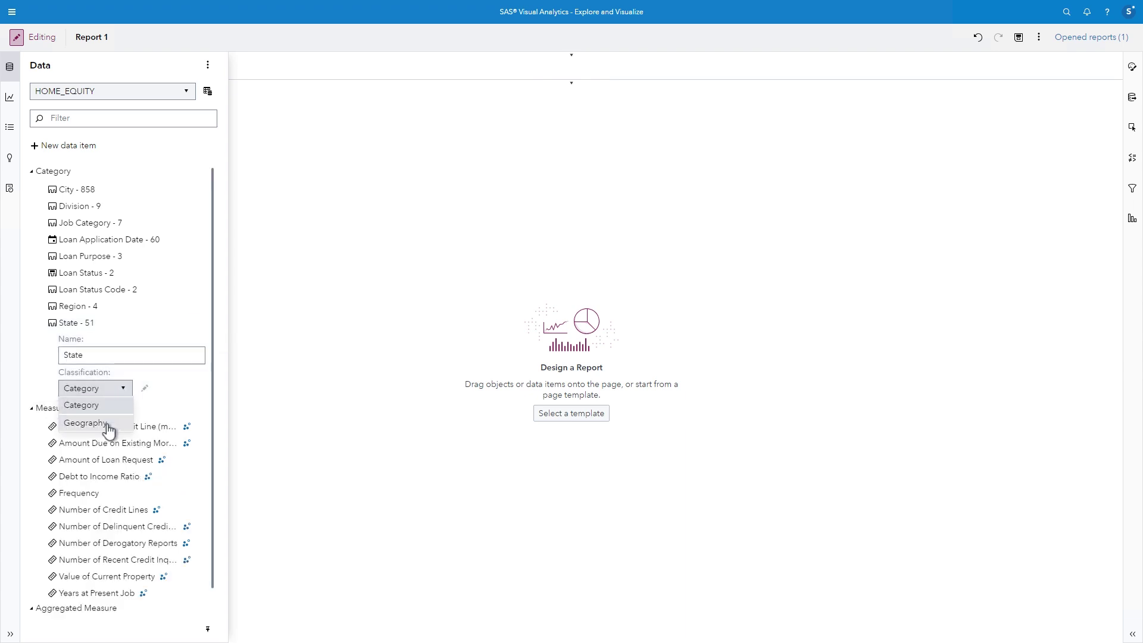
left_click(85, 422)
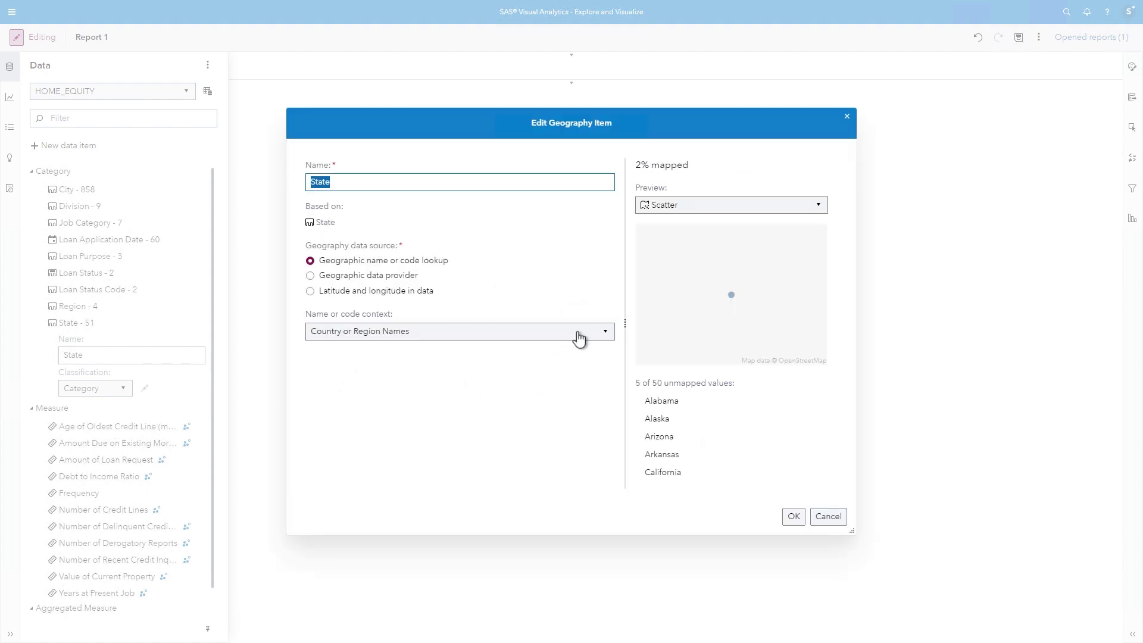
left_click(603, 333)
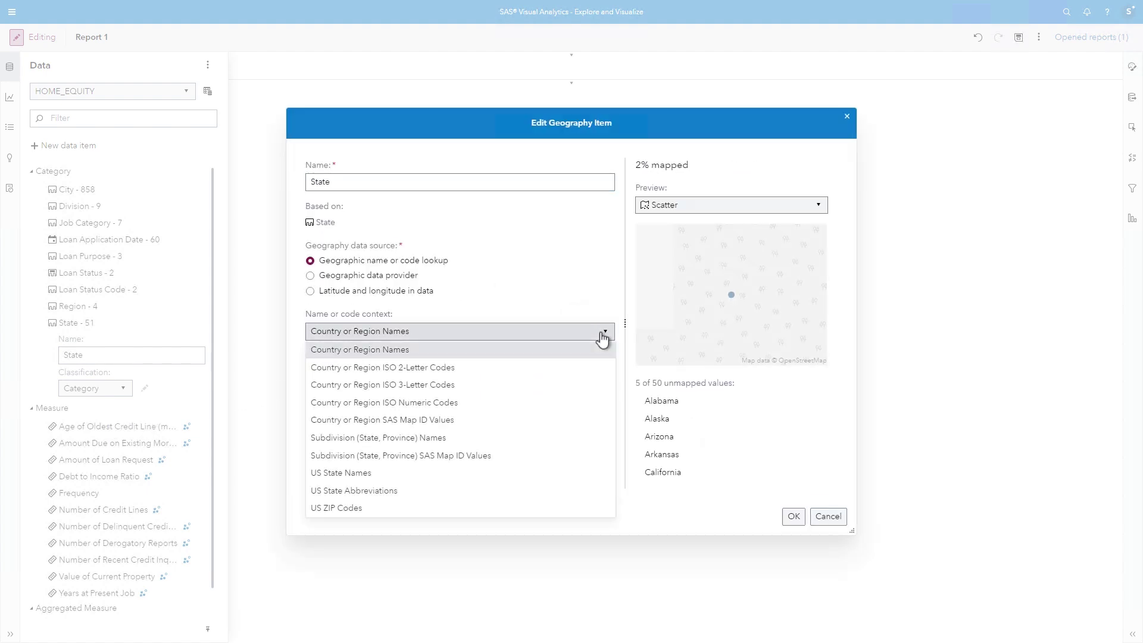
left_click(440, 481)
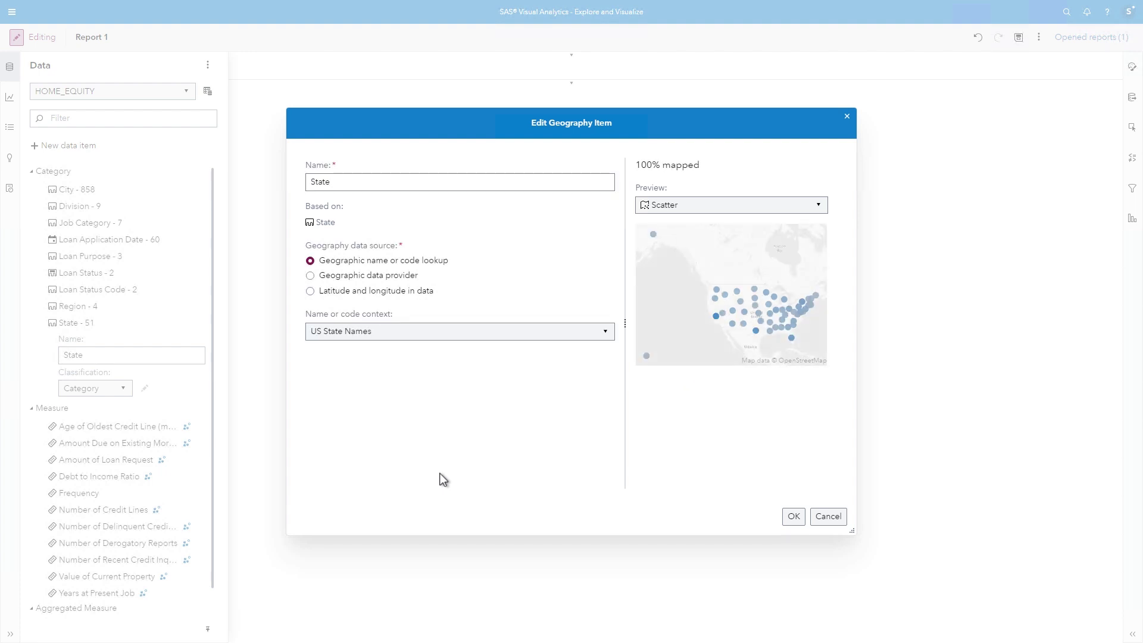
left_click(794, 516)
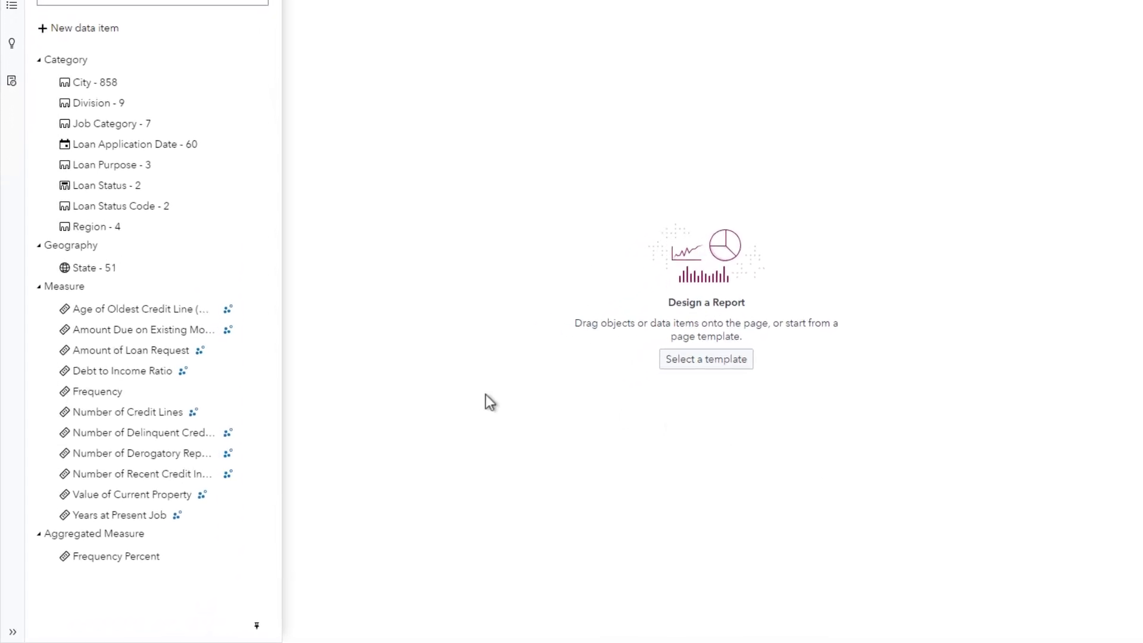
mouse_move(193, 306)
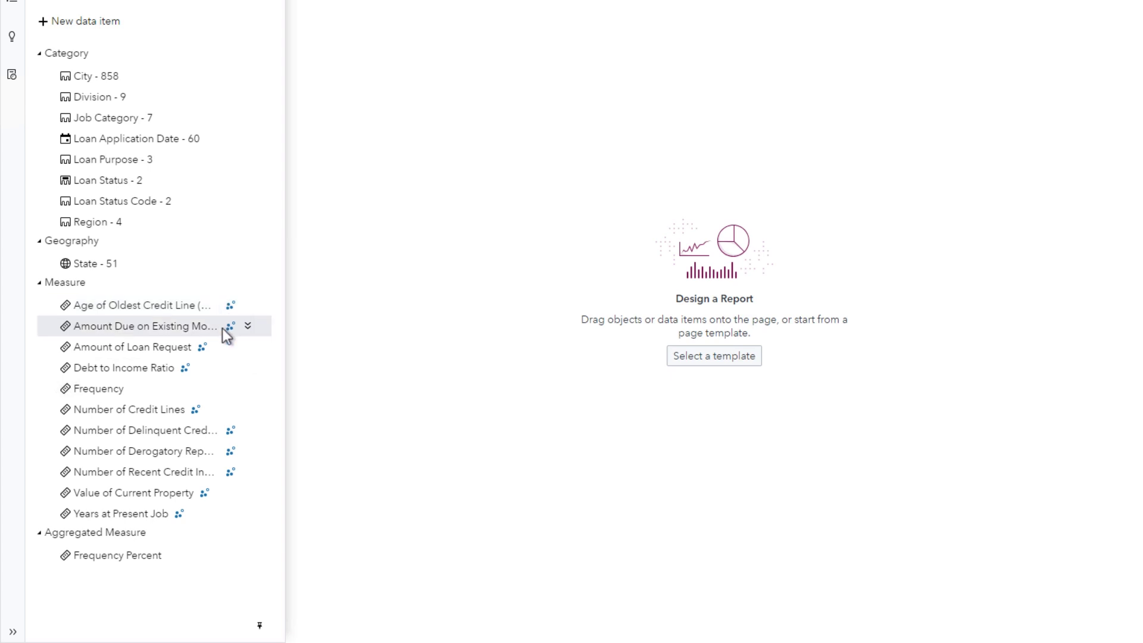
mouse_move(223, 328)
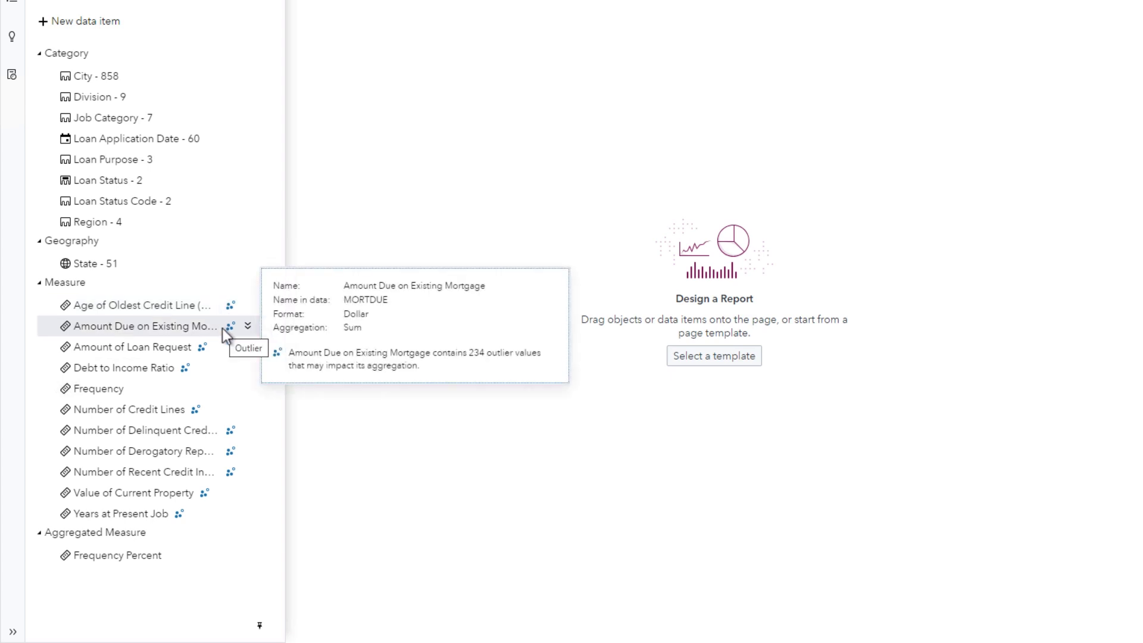
mouse_move(222, 356)
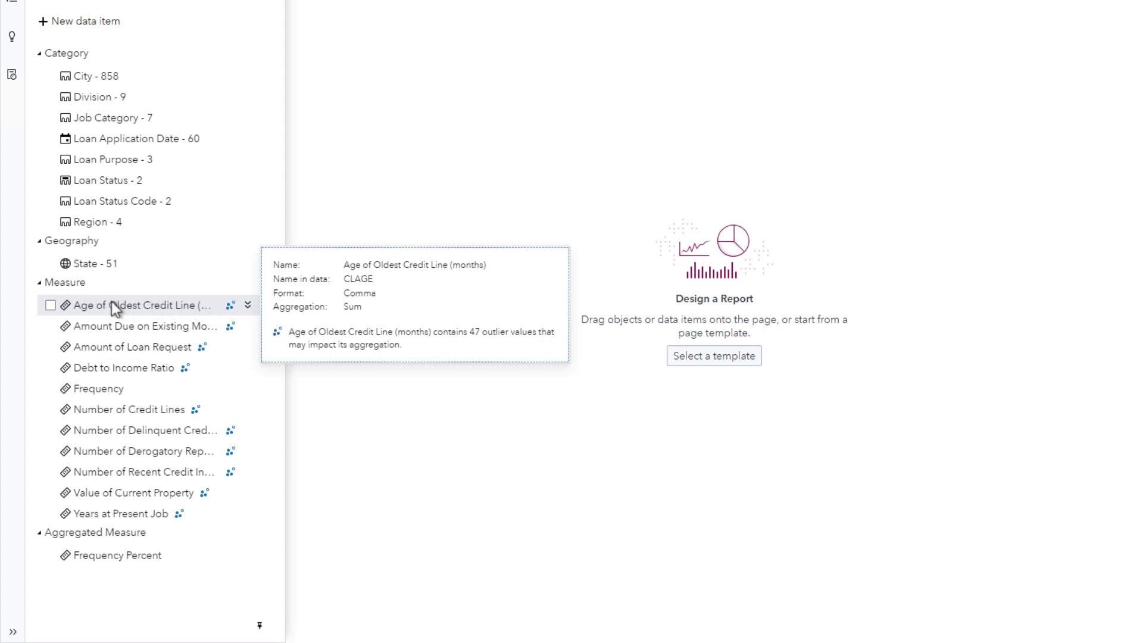
left_click(51, 307)
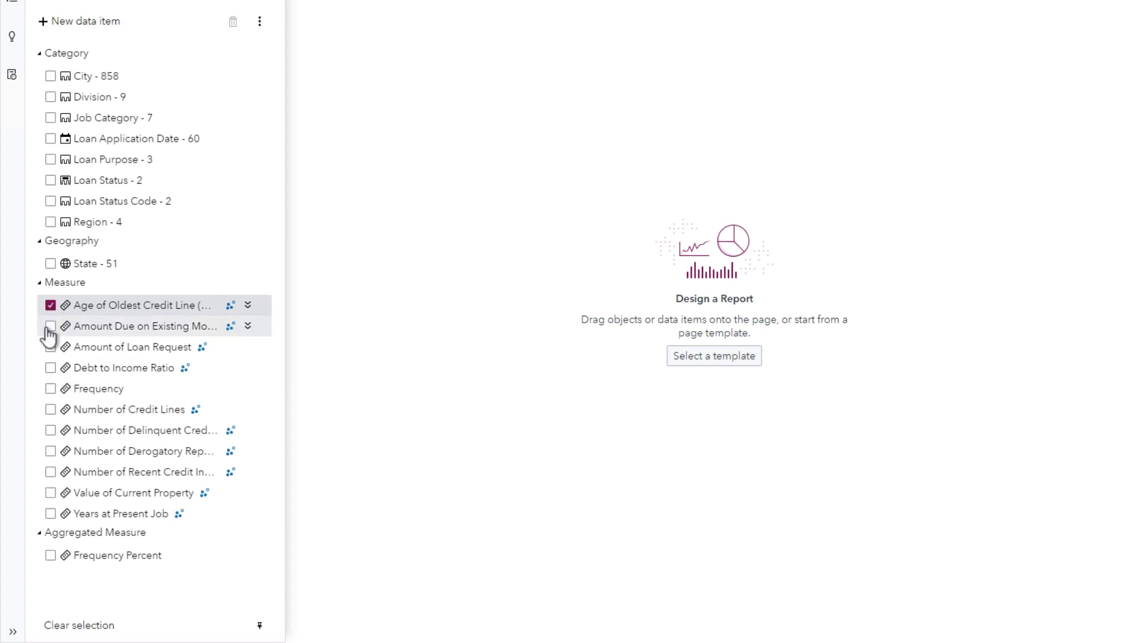
left_click(50, 326)
left_click(50, 347)
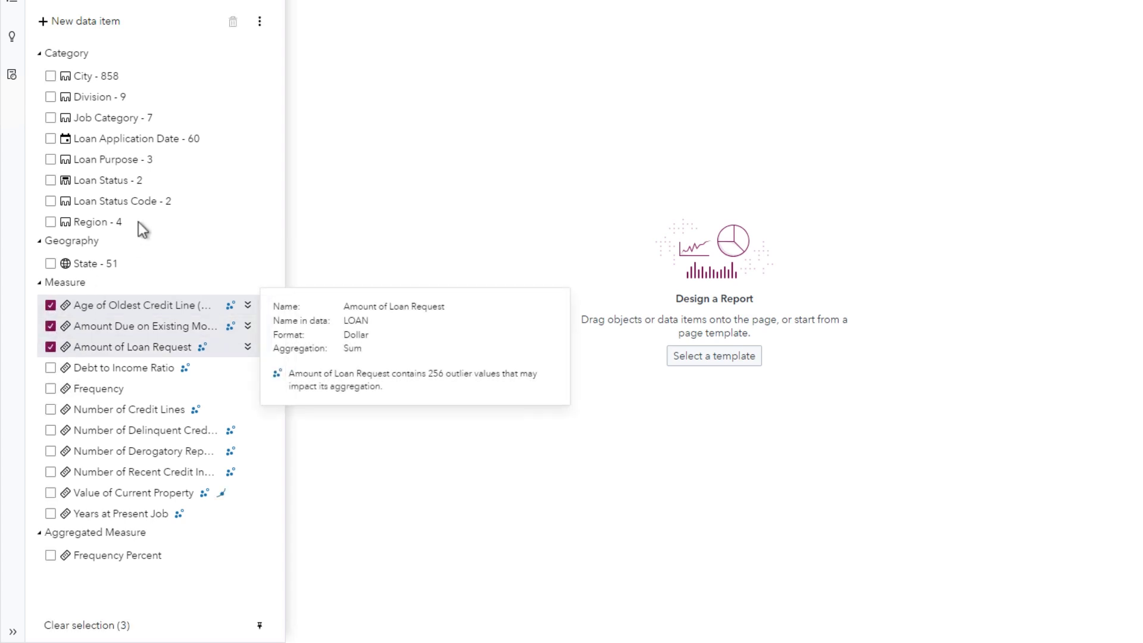
left_click(260, 24)
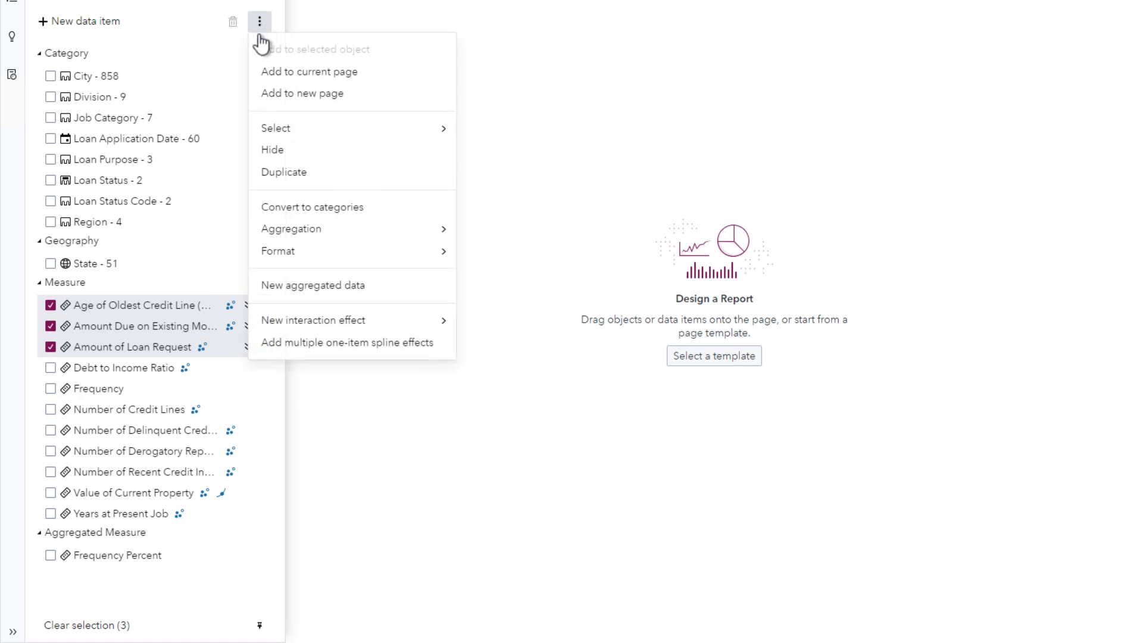
mouse_move(275, 129)
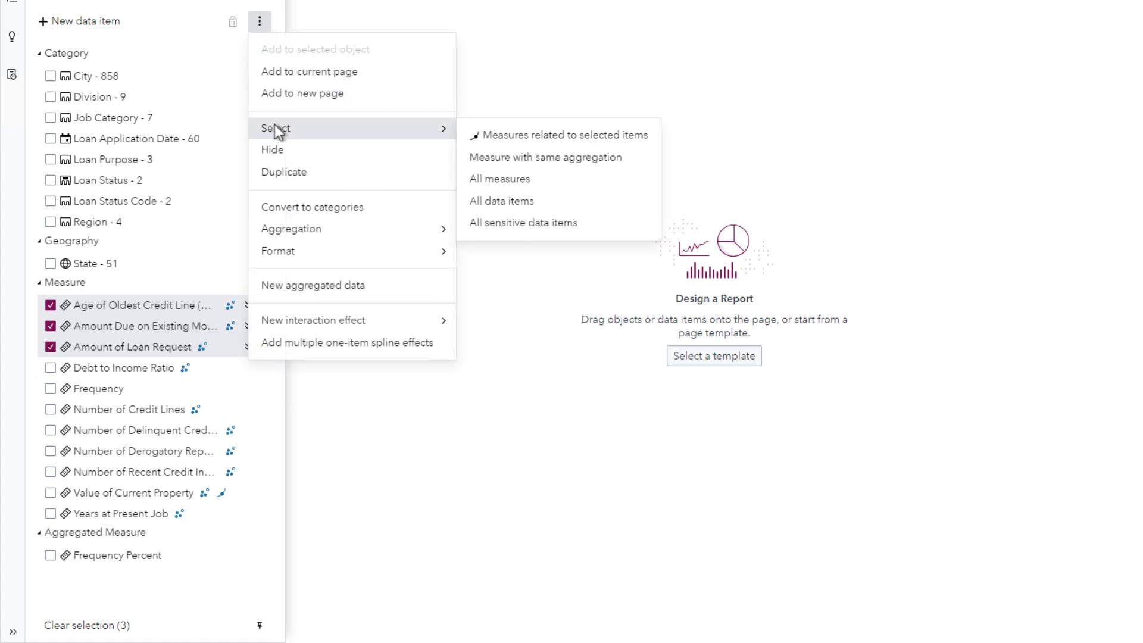
left_click(526, 160)
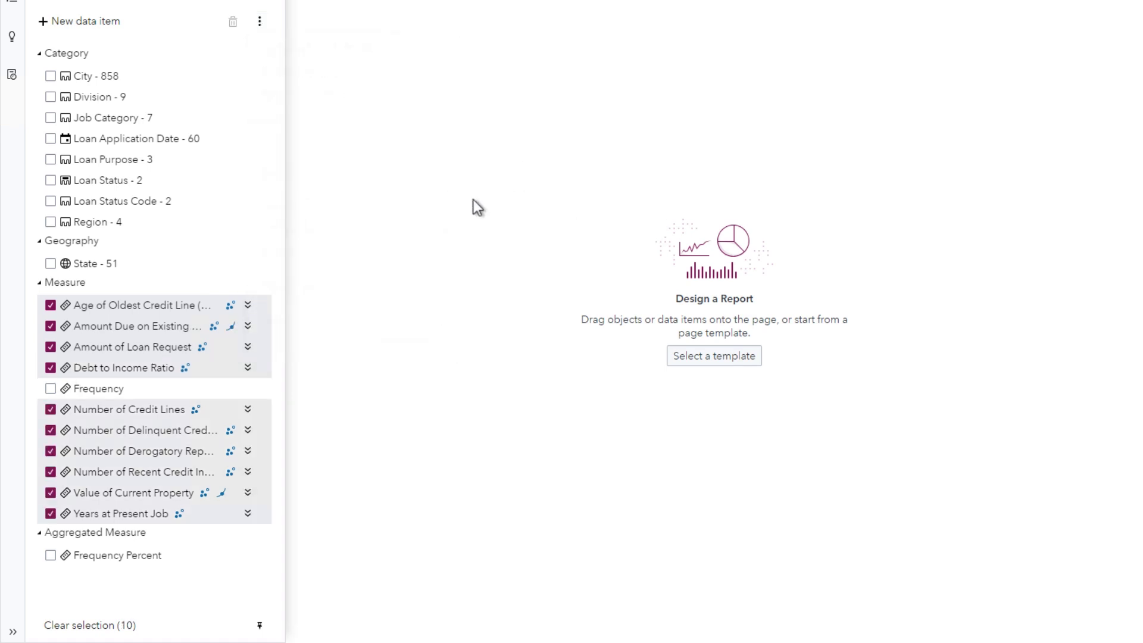
right_click(224, 322)
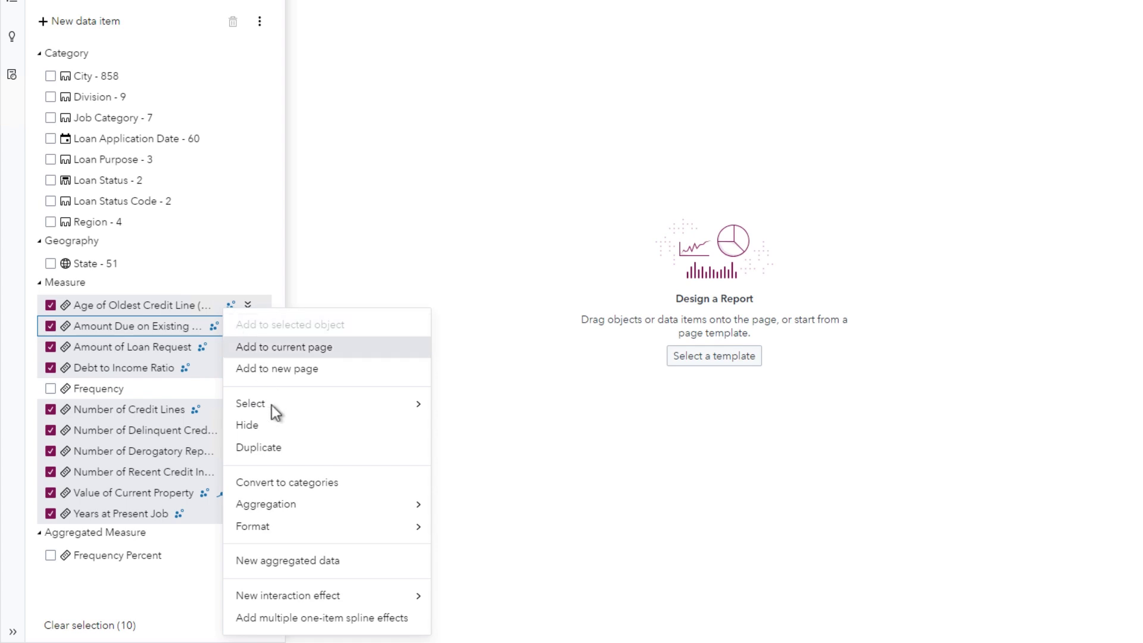
mouse_move(306, 511)
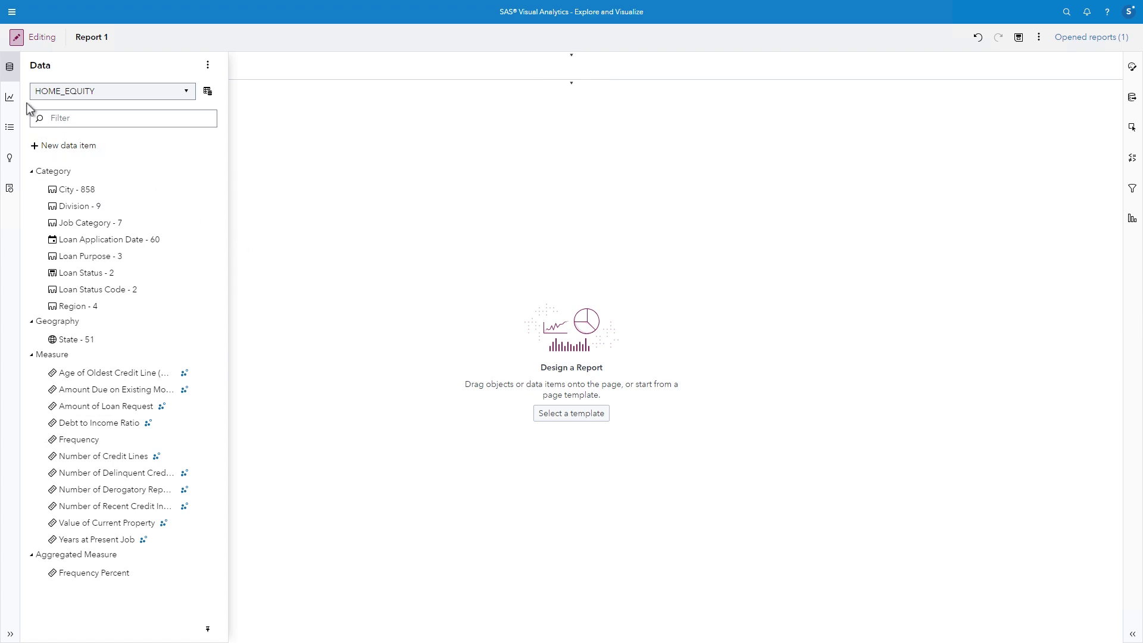
- Place a list table, assign all HOME_EQUITY items as columns, and move Loan Status first
left_click(11, 98)
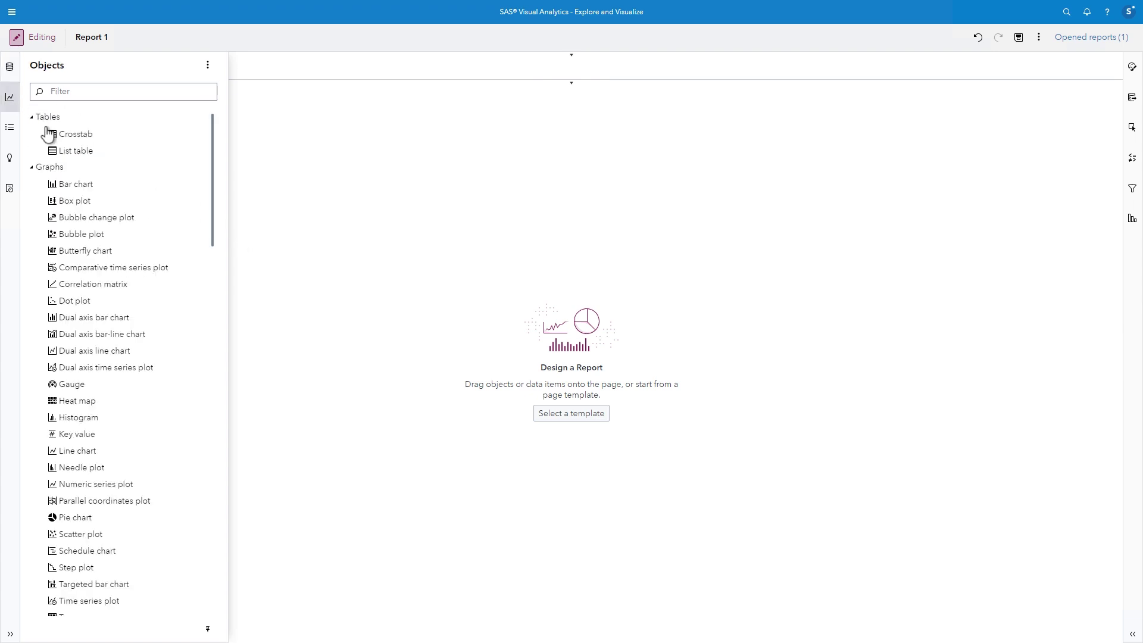
left_click_drag(57, 151, 310, 203)
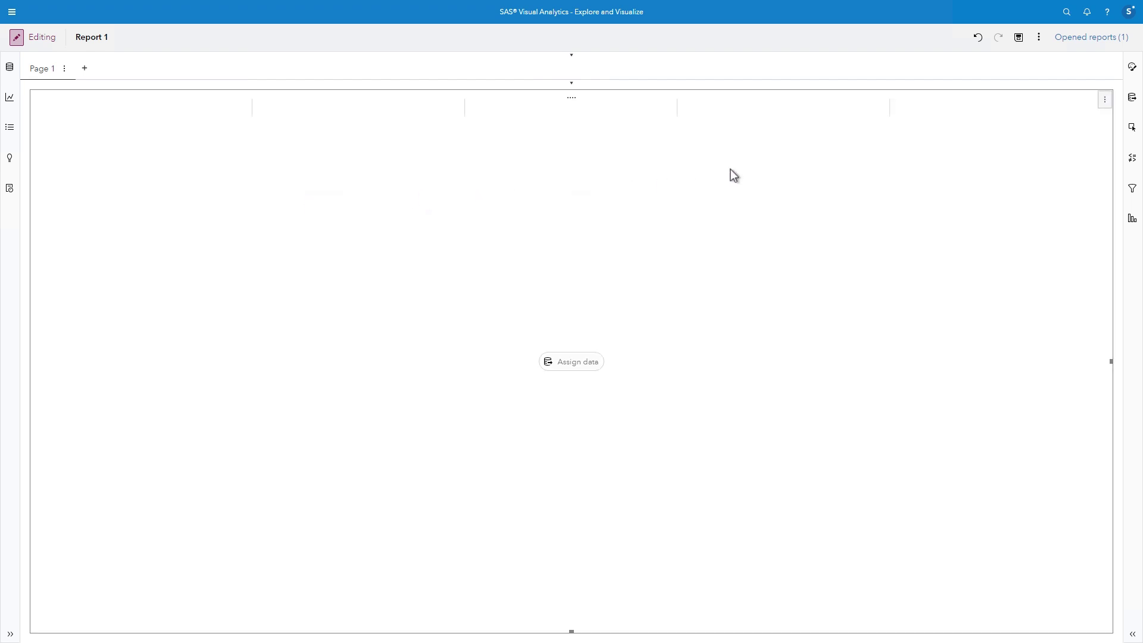
left_click(1134, 98)
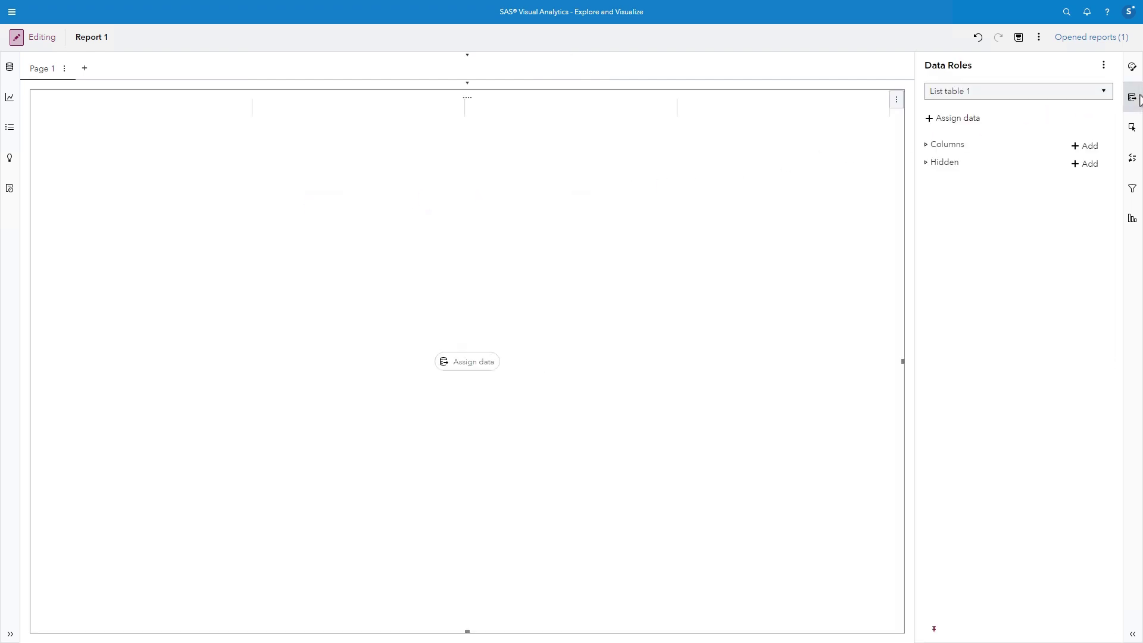
left_click(1085, 148)
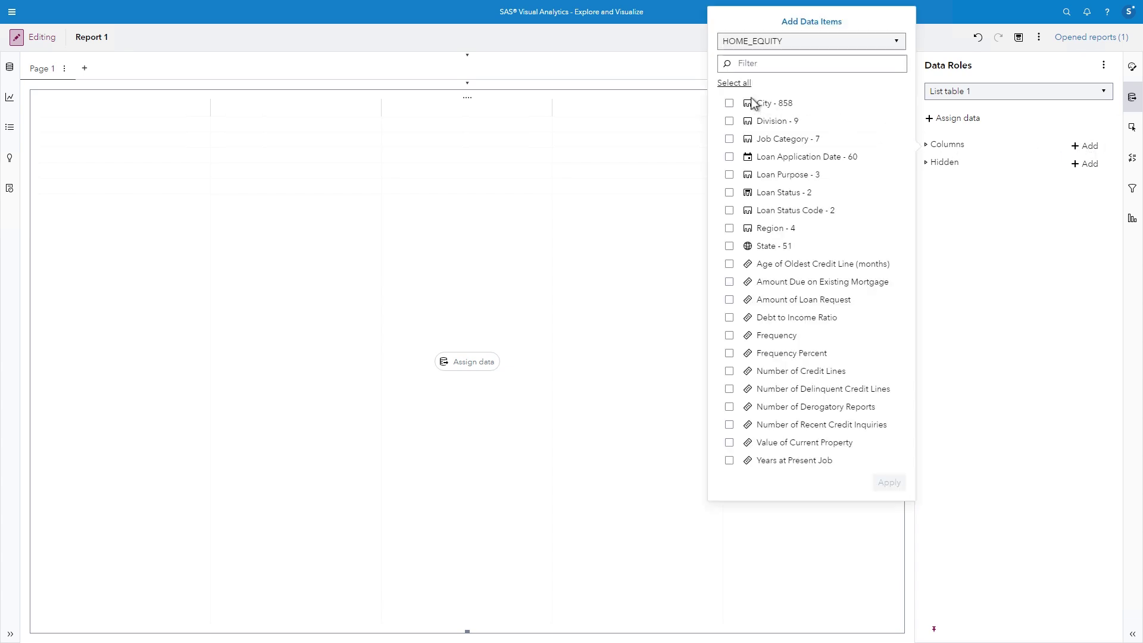
left_click(733, 84)
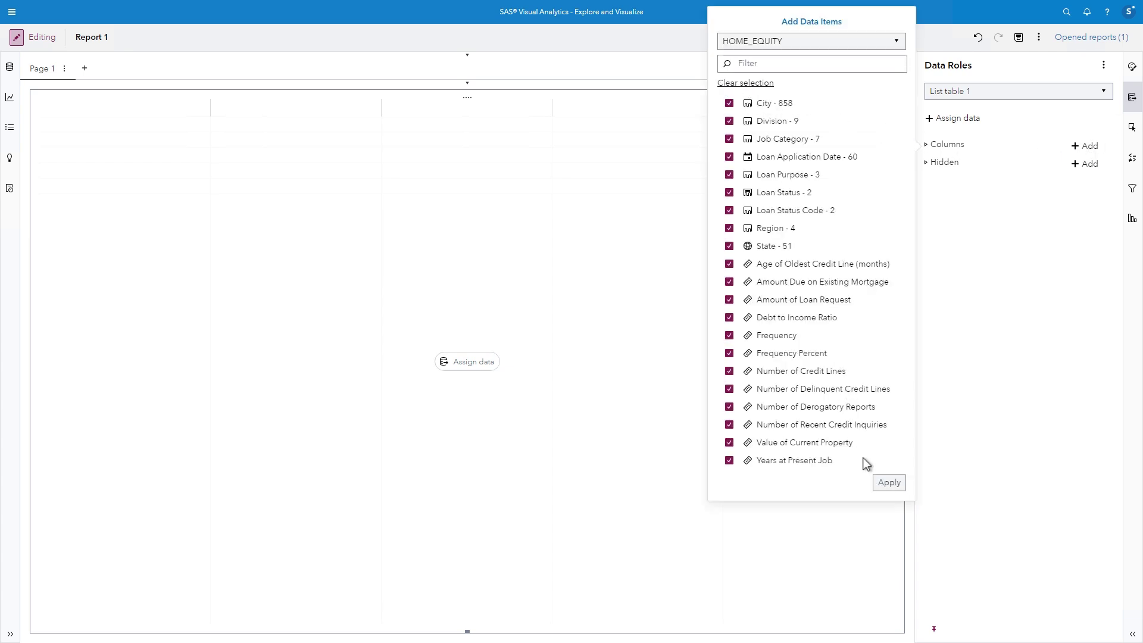
left_click(895, 486)
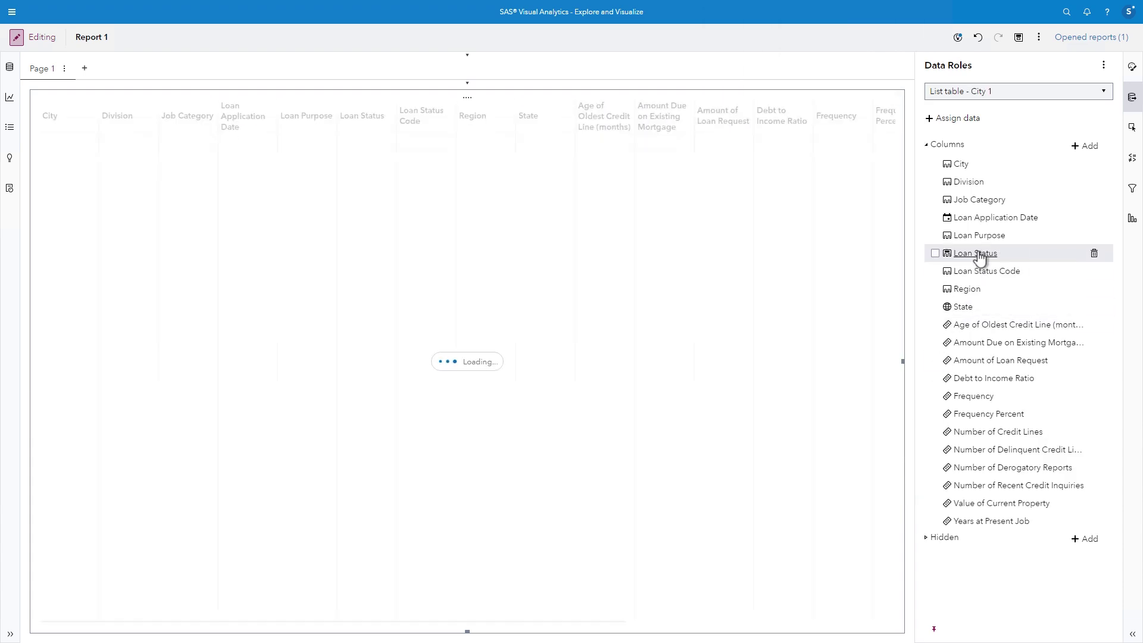
left_click_drag(977, 255, 973, 149)
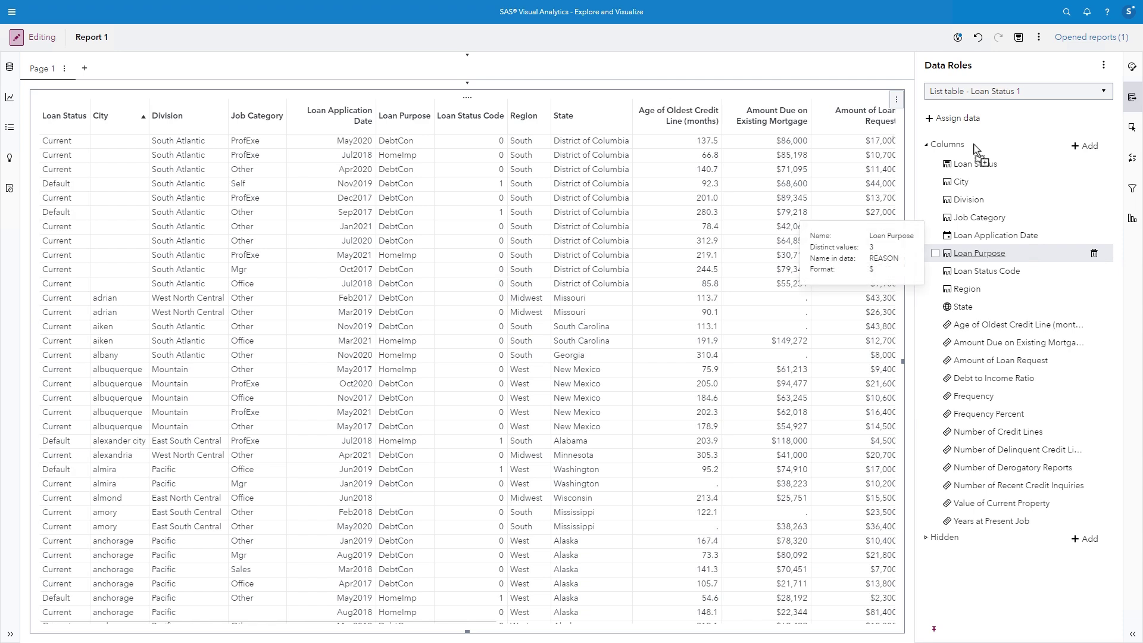
- Sort the list table rows by State
left_click(1133, 98)
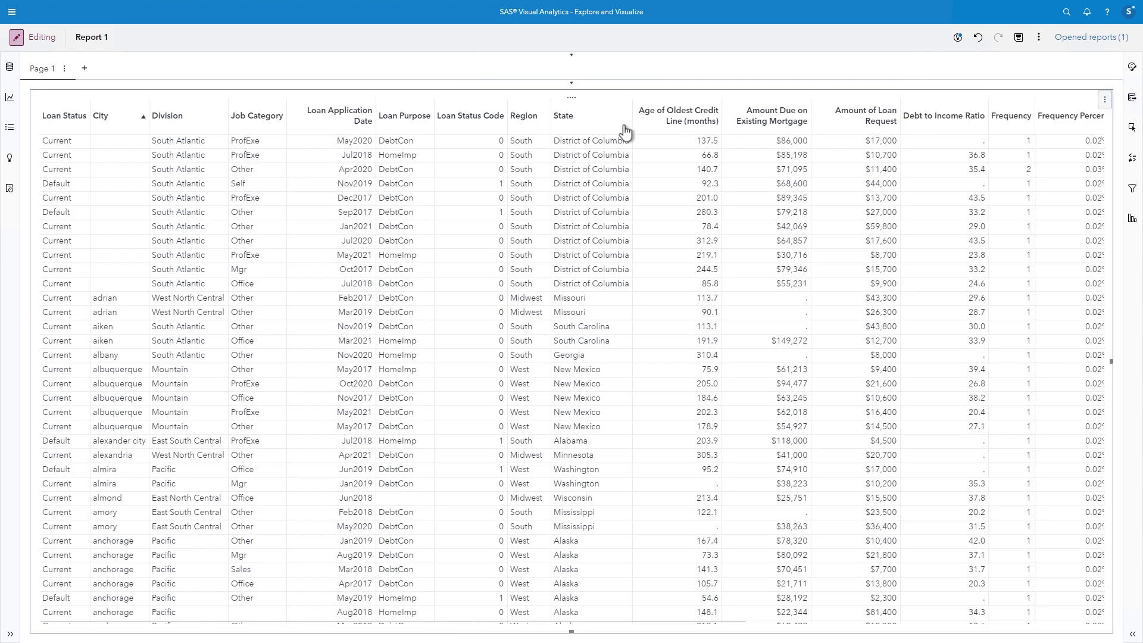
scroll(606, 137, "down", 3)
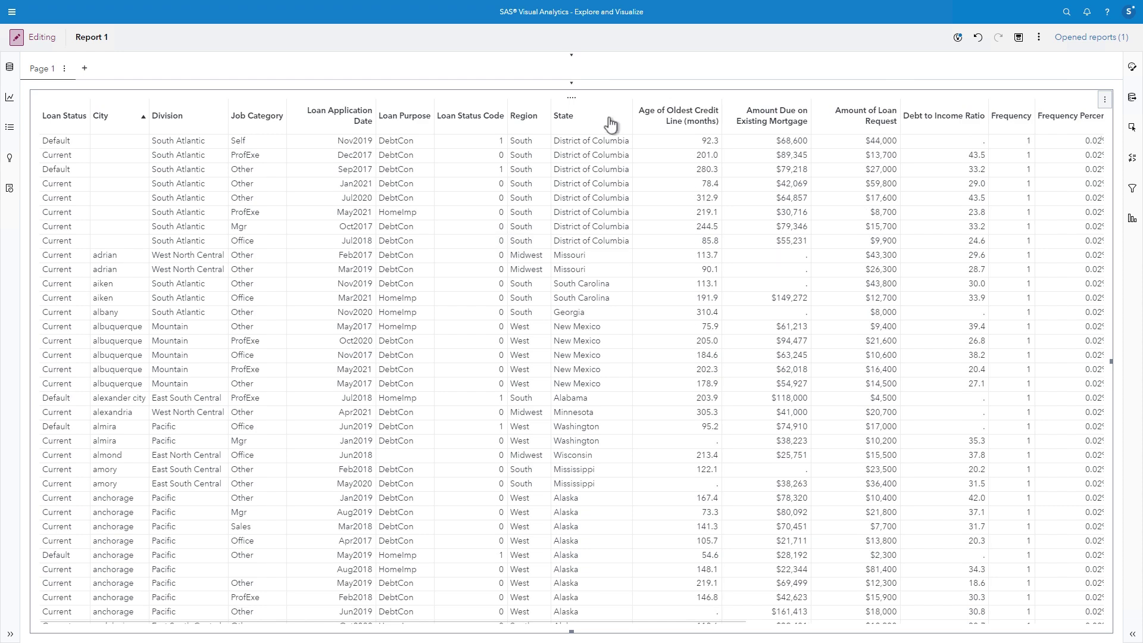
scroll(610, 125, "up", 3)
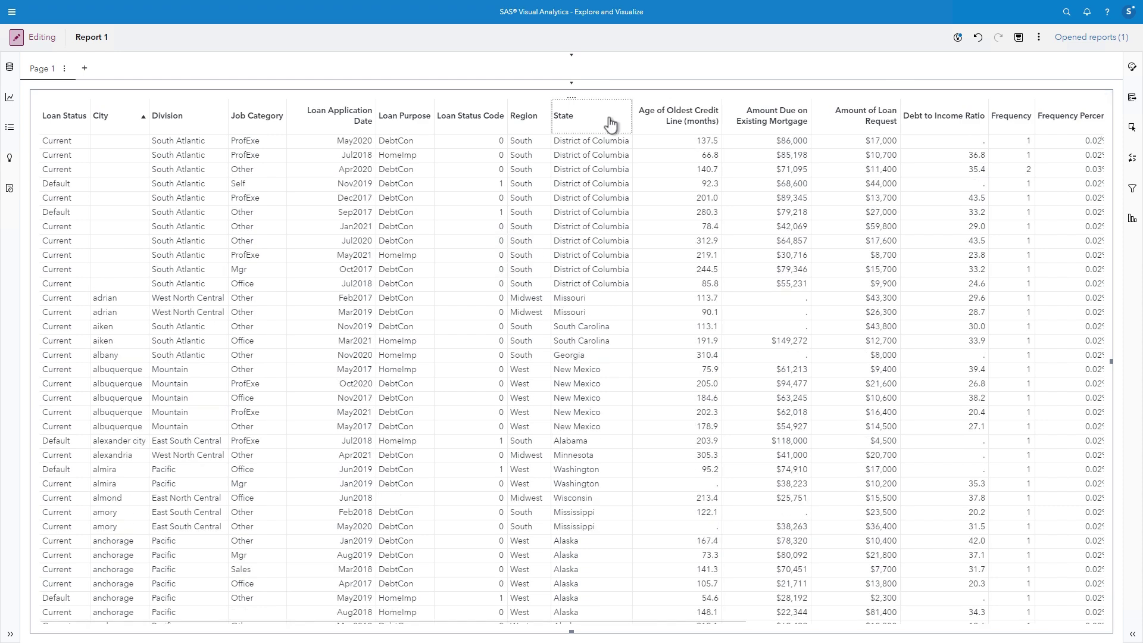
left_click(610, 125)
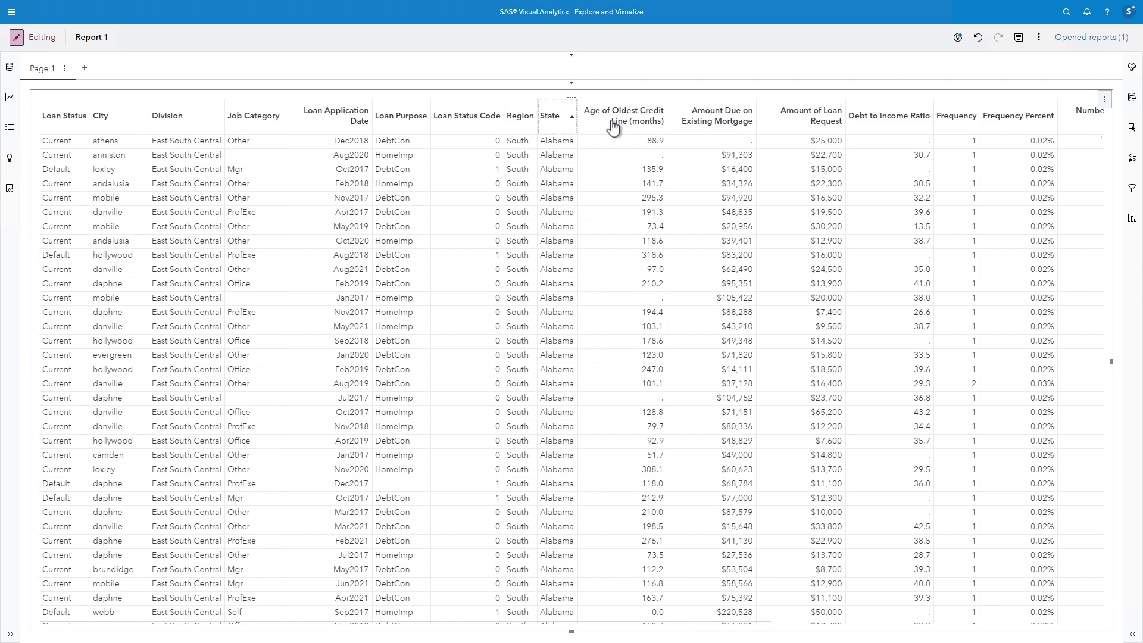
- Add bars to Age of Oldest Credit Line and a heat map to Amount of Loan Request
right_click(679, 119)
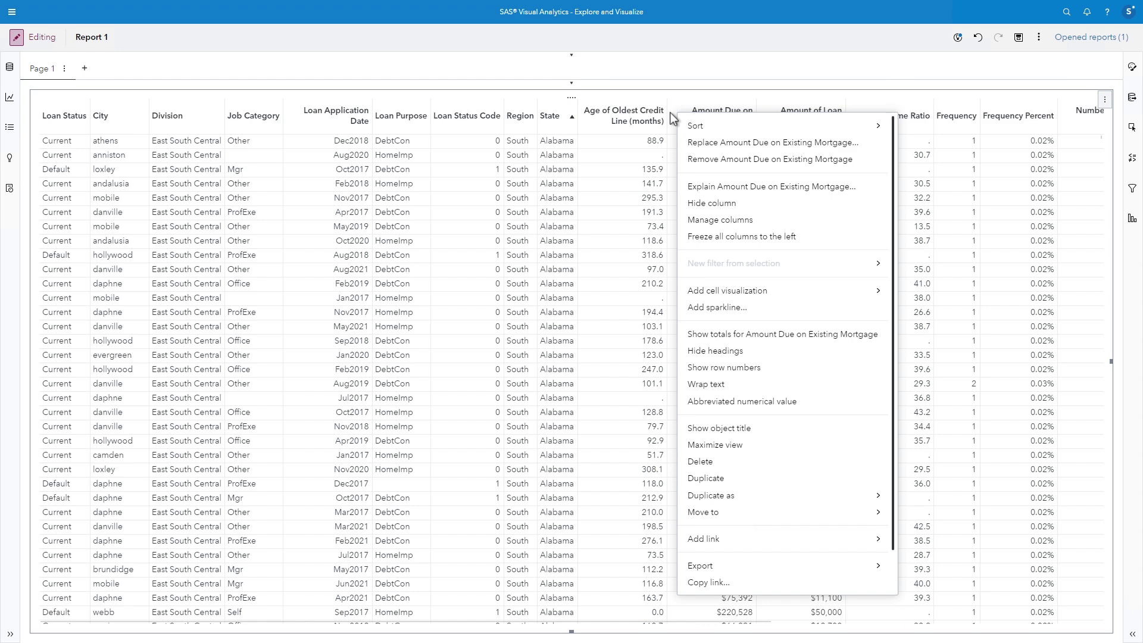
right_click(606, 127)
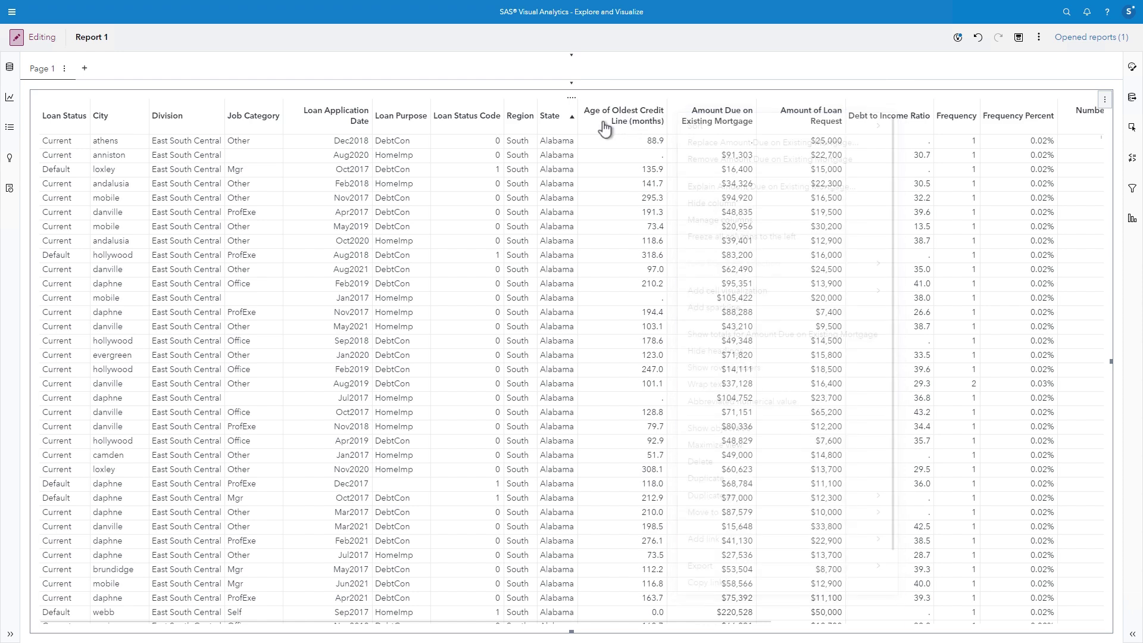
mouse_move(649, 301)
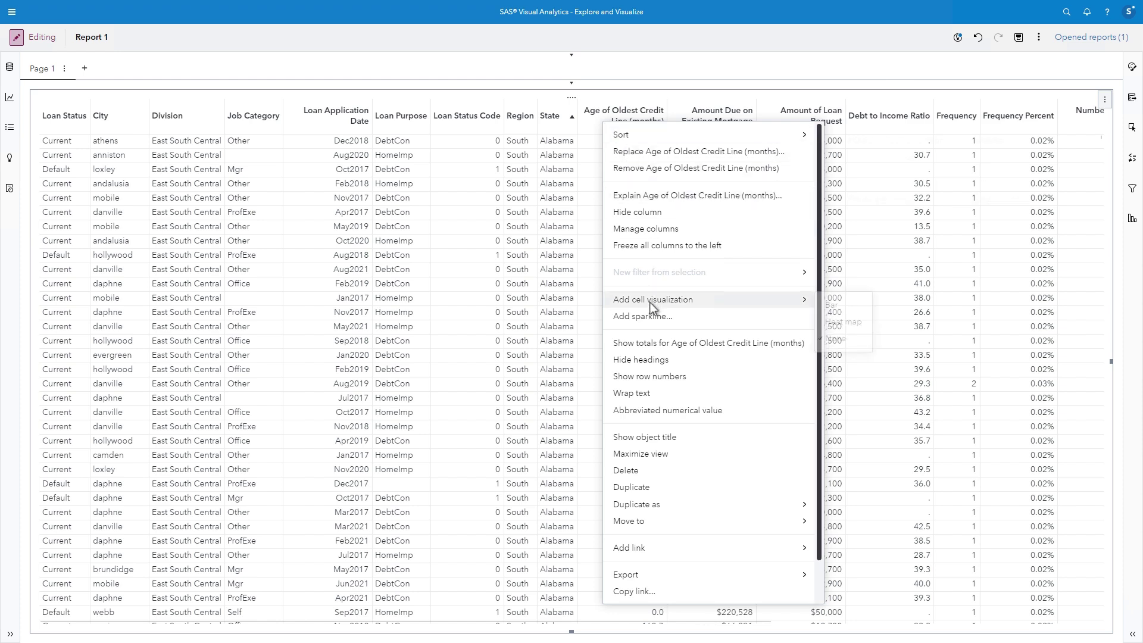
left_click(831, 306)
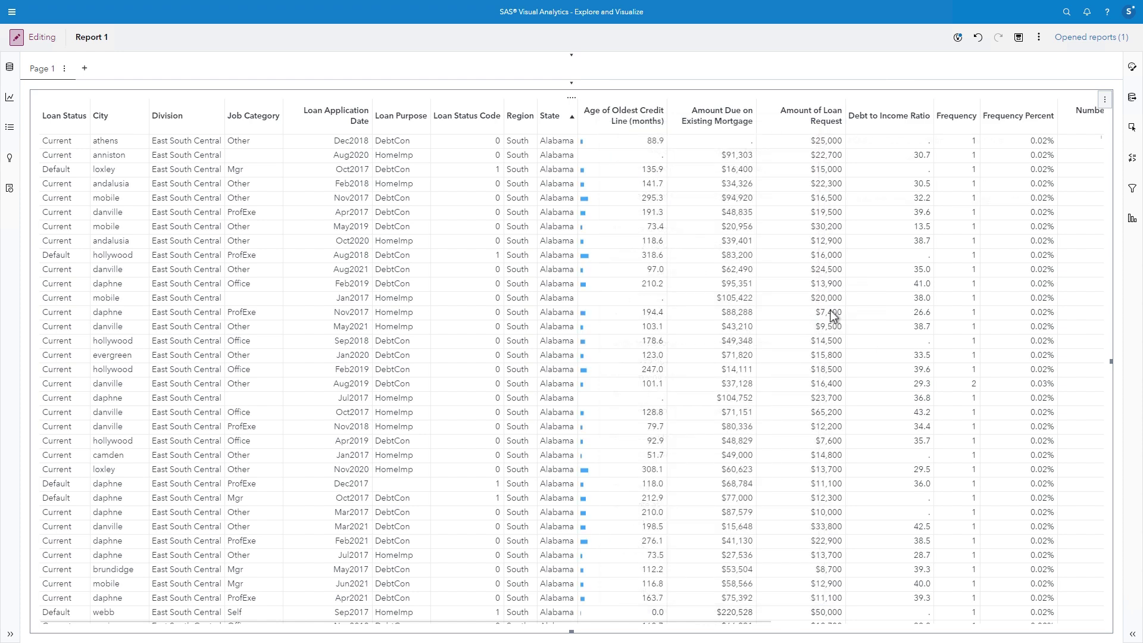
right_click(773, 127)
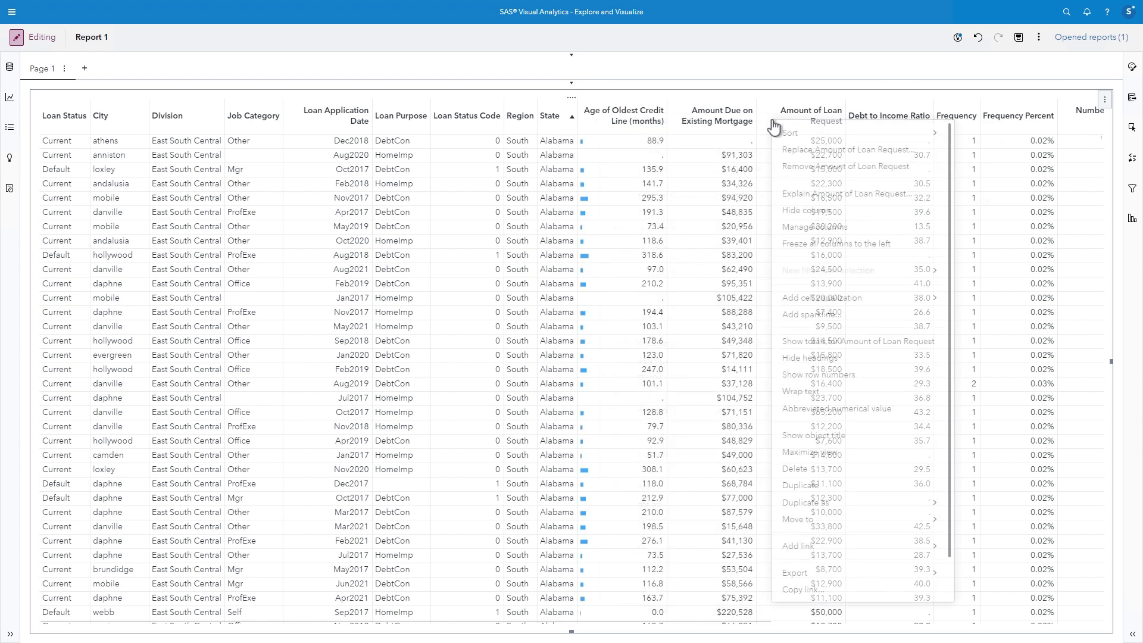
mouse_move(857, 303)
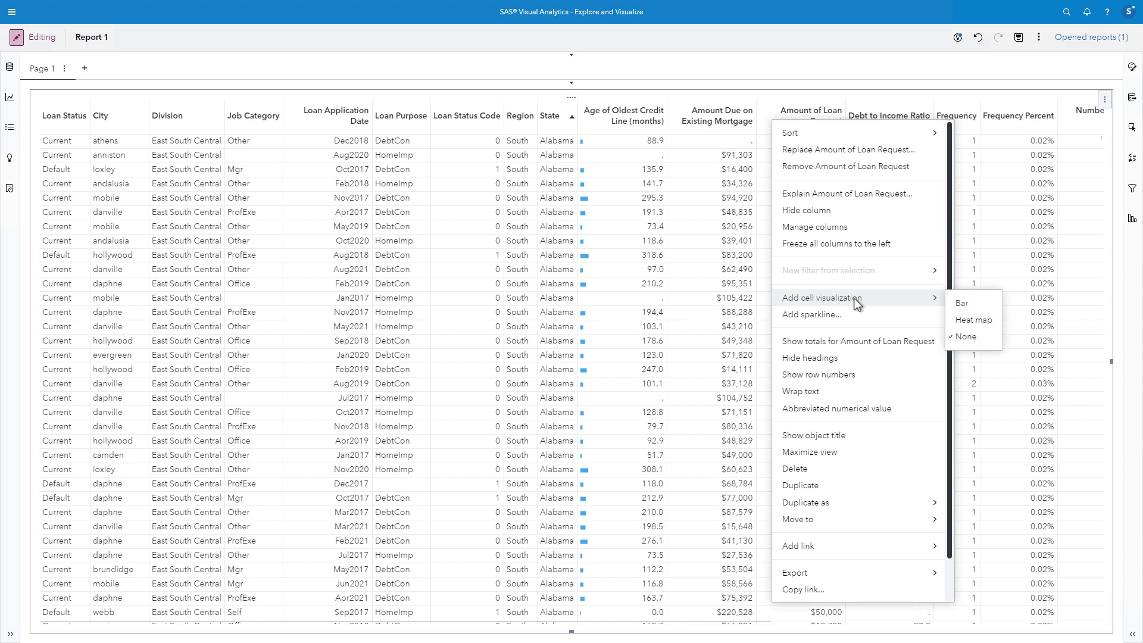
left_click(973, 320)
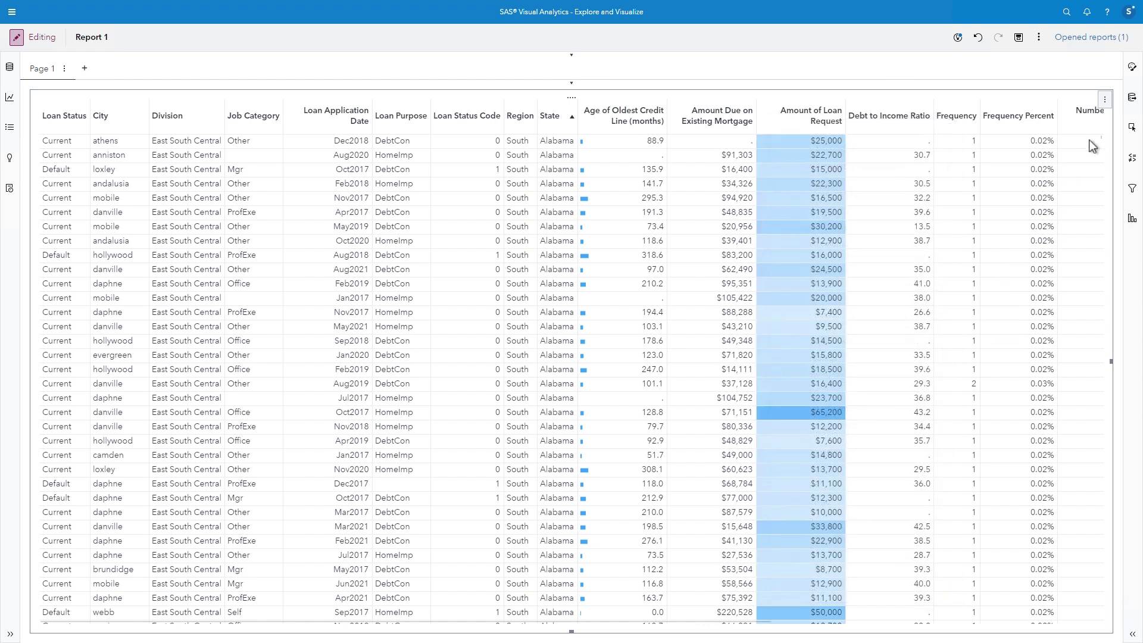
left_click(1131, 71)
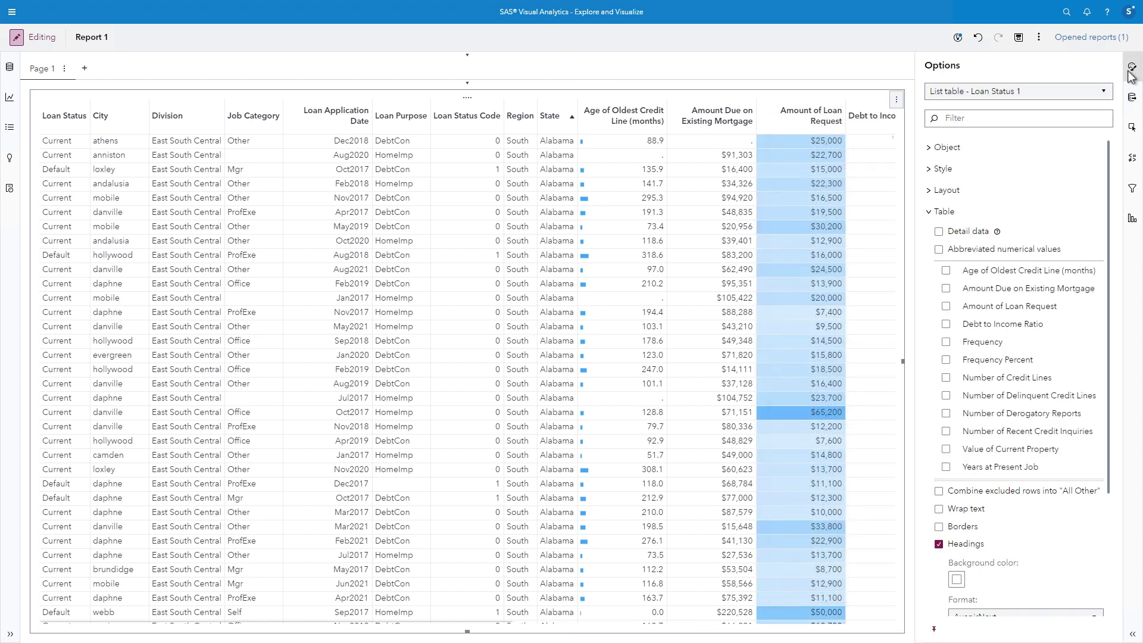
left_click(930, 212)
left_click(930, 255)
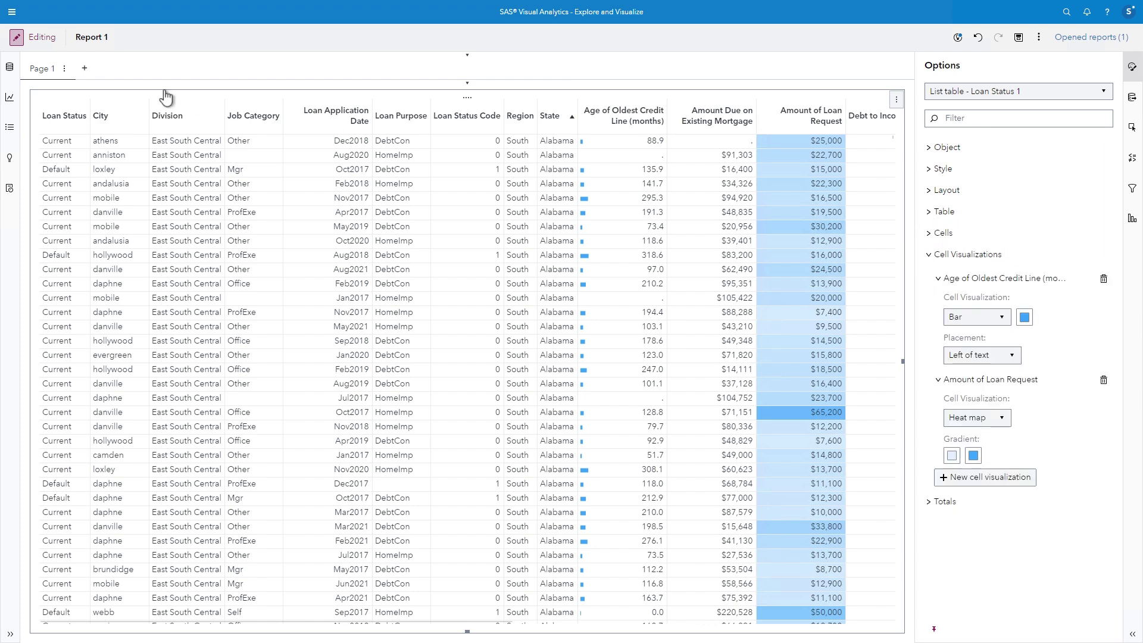
- Rename the first page to Home Equity Data
double_click(40, 69)
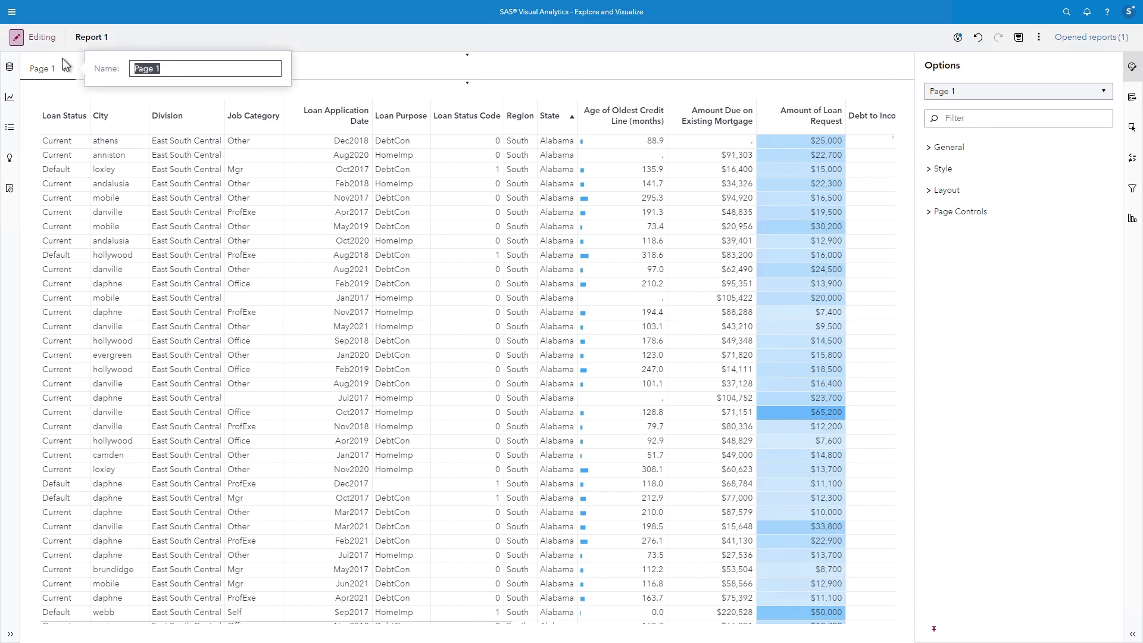
type("Home Equity Data")
key("Return")
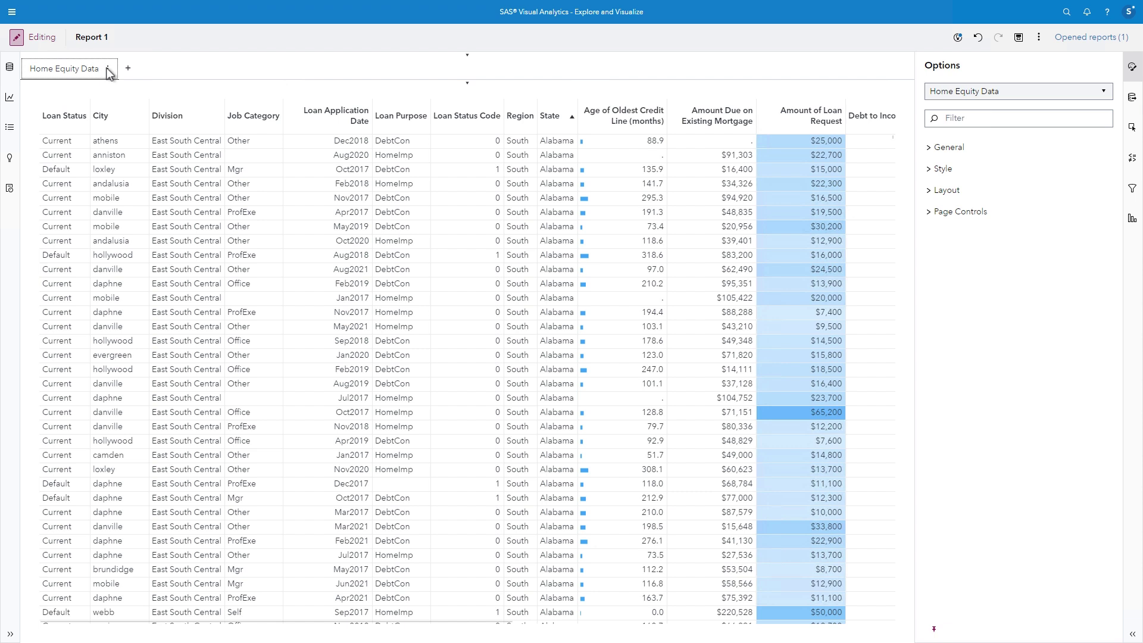
- Add a new page with a bar chart of Loan Status frequency
left_click(128, 69)
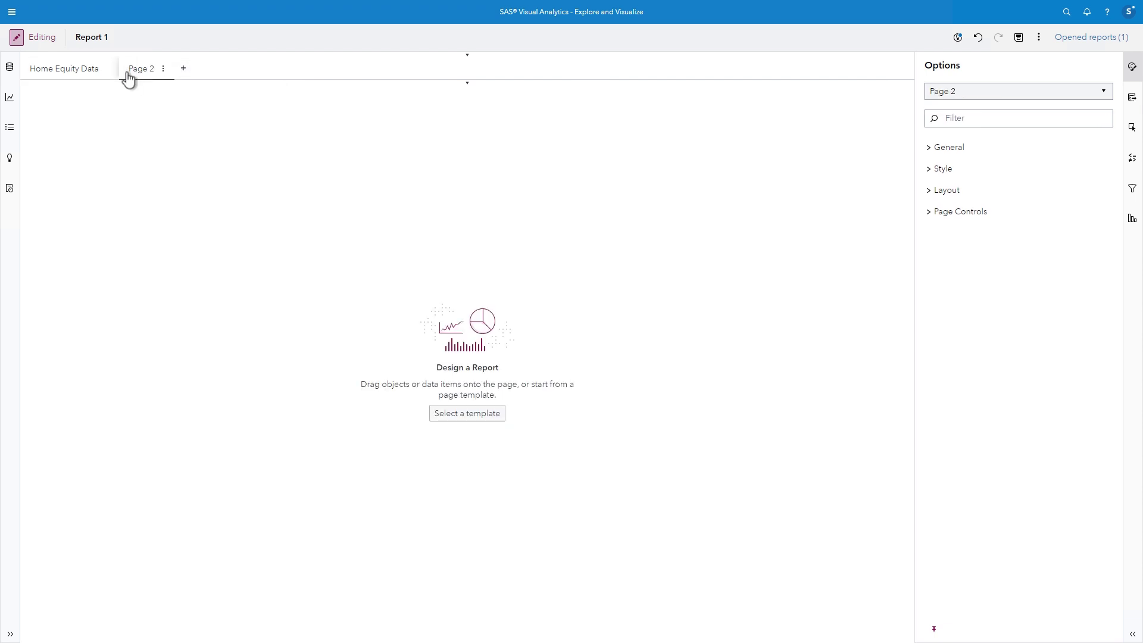
left_click(10, 68)
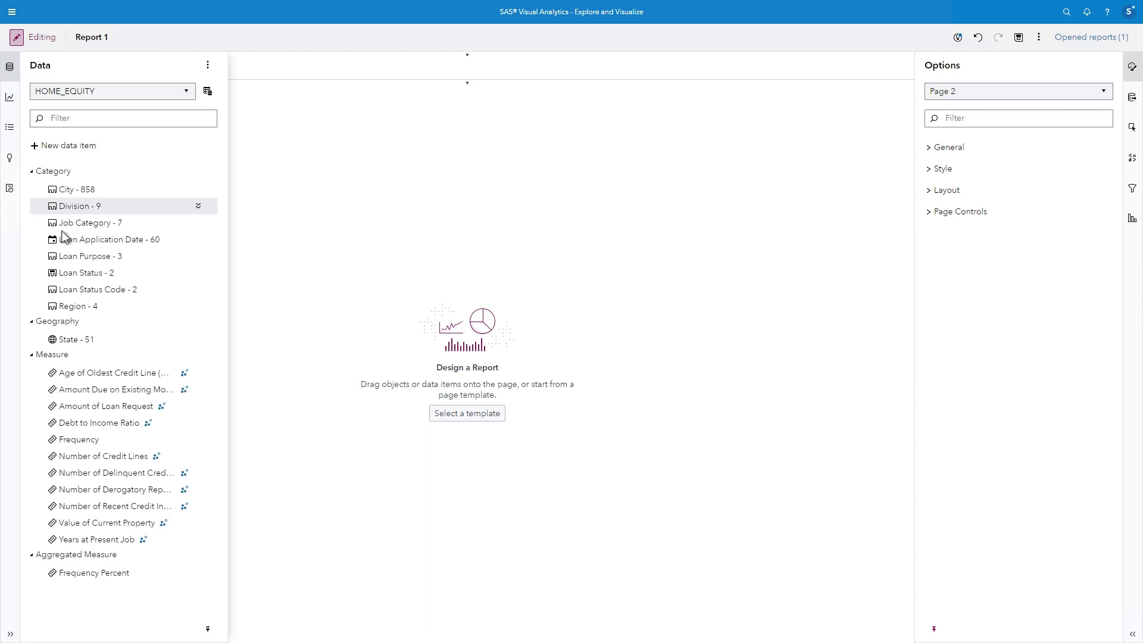
left_click_drag(89, 273, 319, 275)
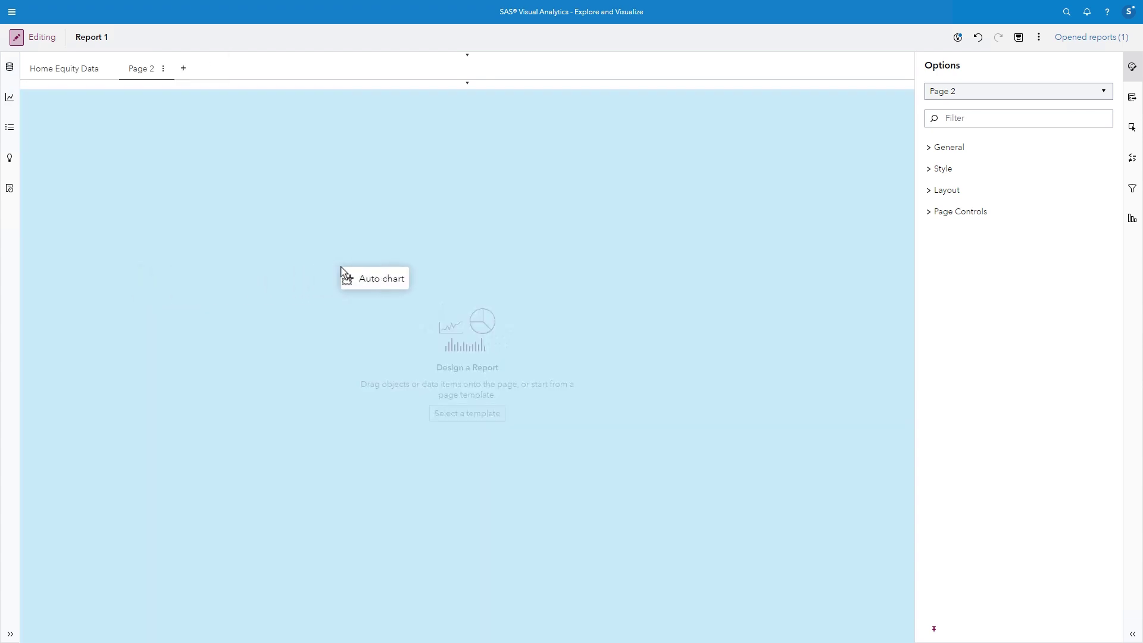
left_click_drag(341, 266, 340, 266)
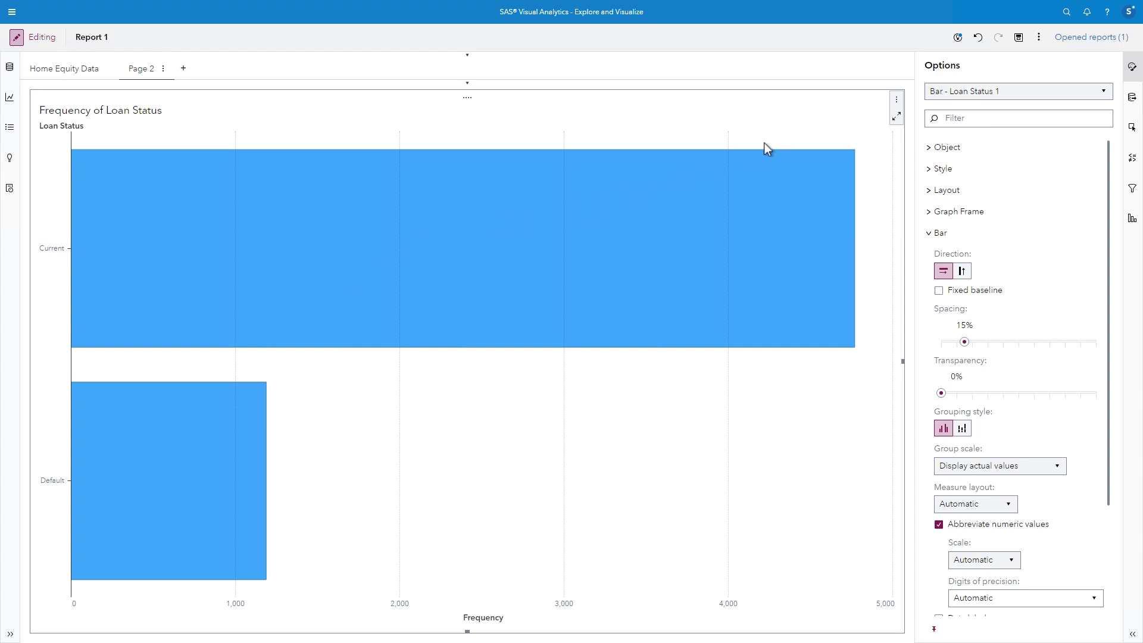
- Change the Frequency of Loan Status chart to the donut pie style, keeping the 6K hole label
left_click(896, 103)
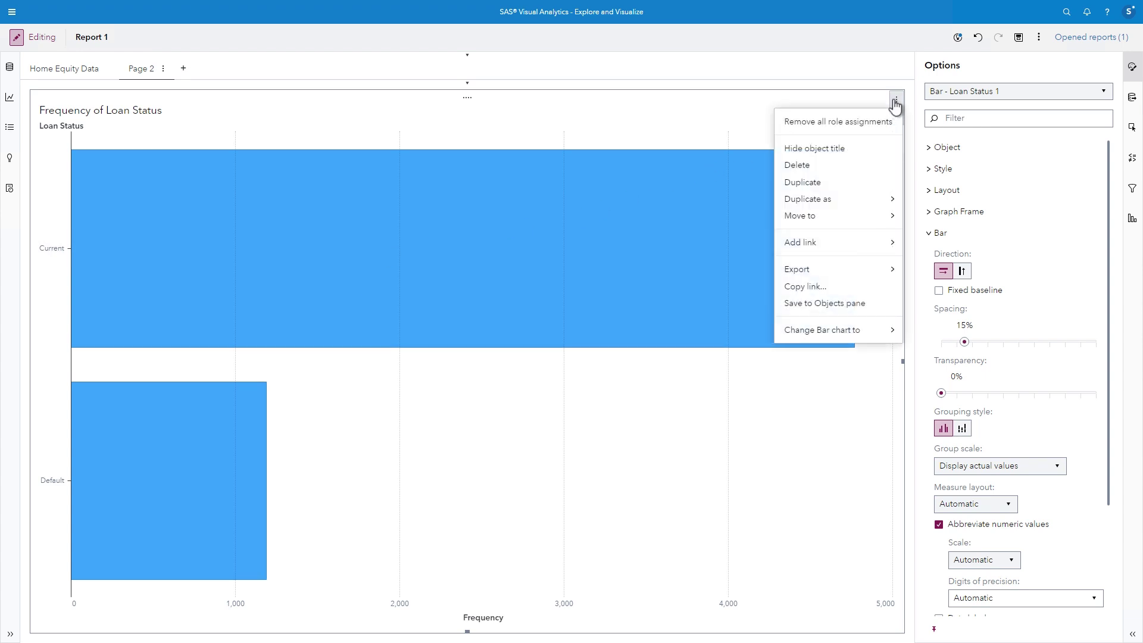
mouse_move(855, 332)
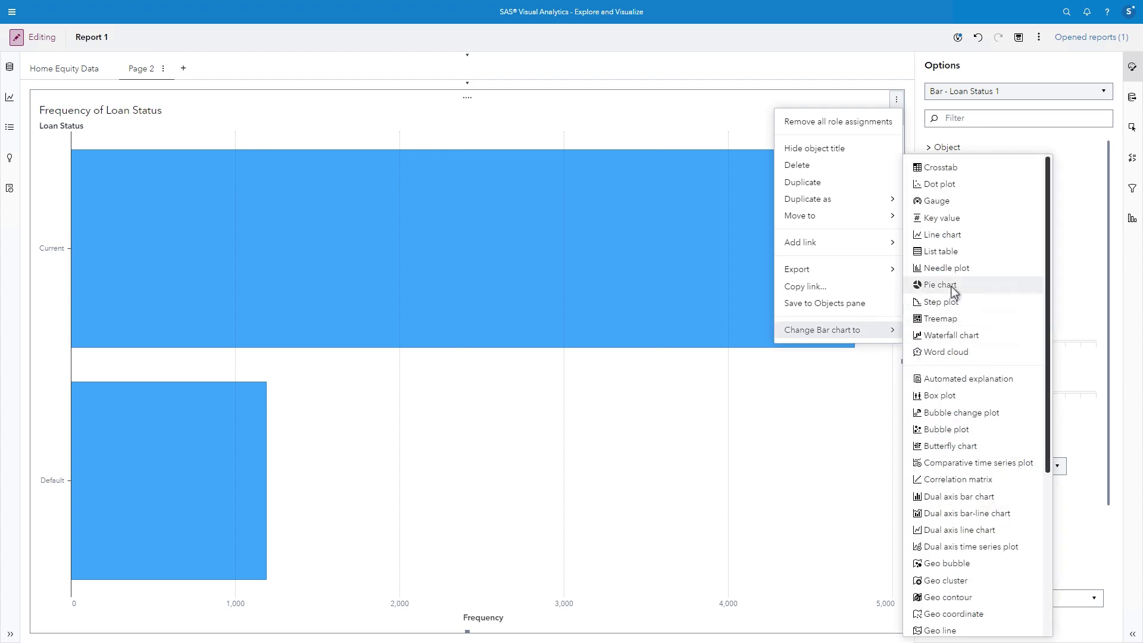
left_click(941, 285)
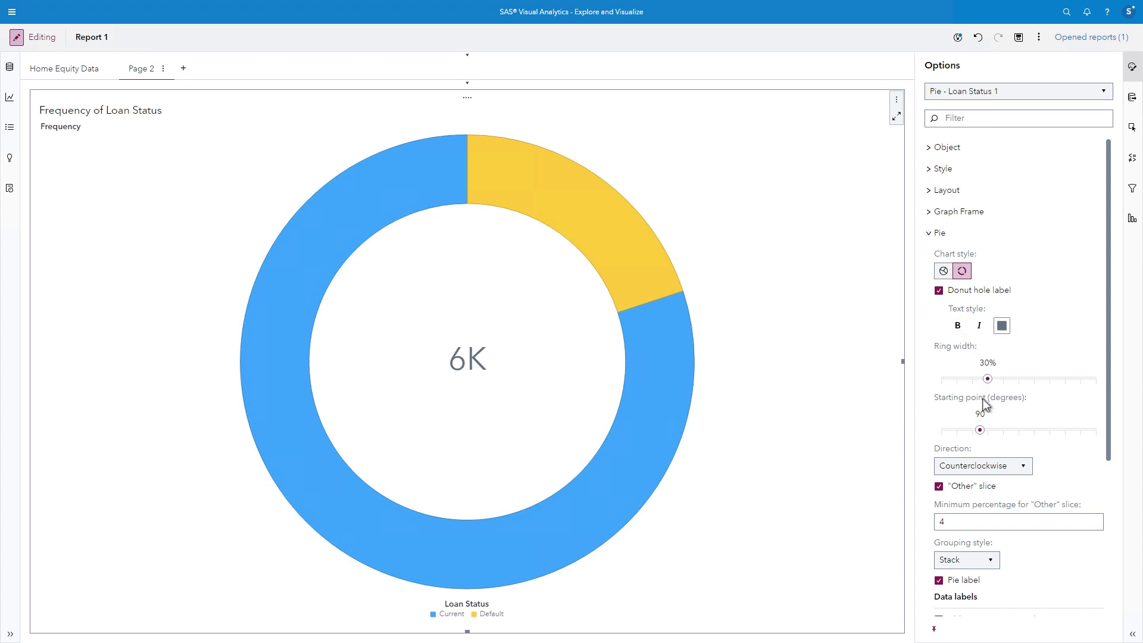
scroll(980, 426, "down", 3)
scroll(980, 421, "down", 1)
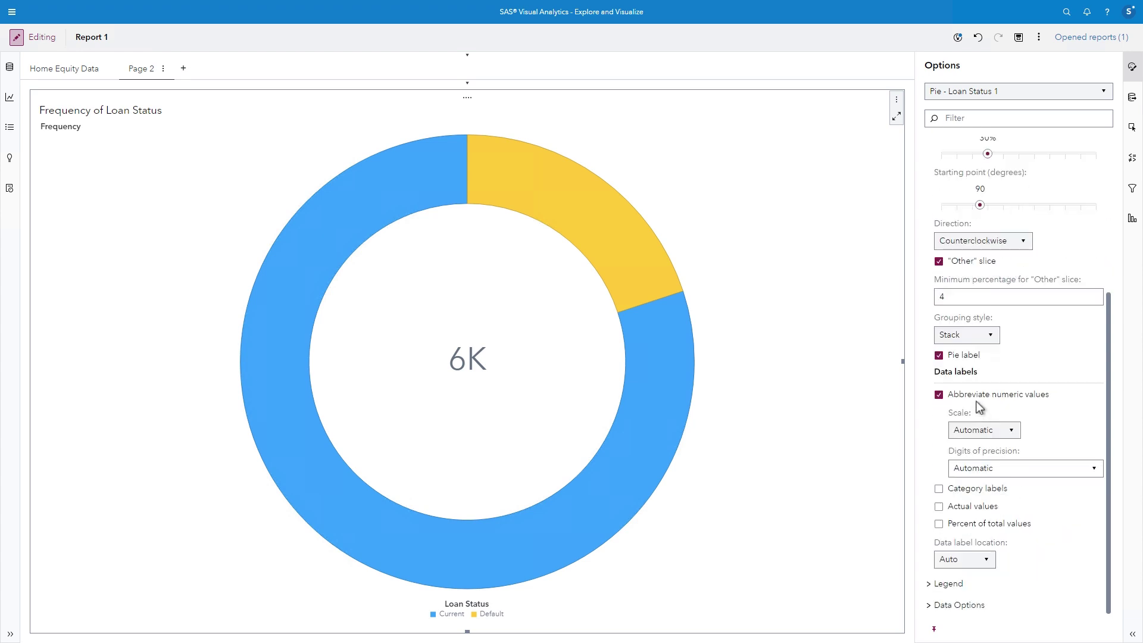
- Show percent-of-total labels on the donut slices at font size 12
left_click(938, 524)
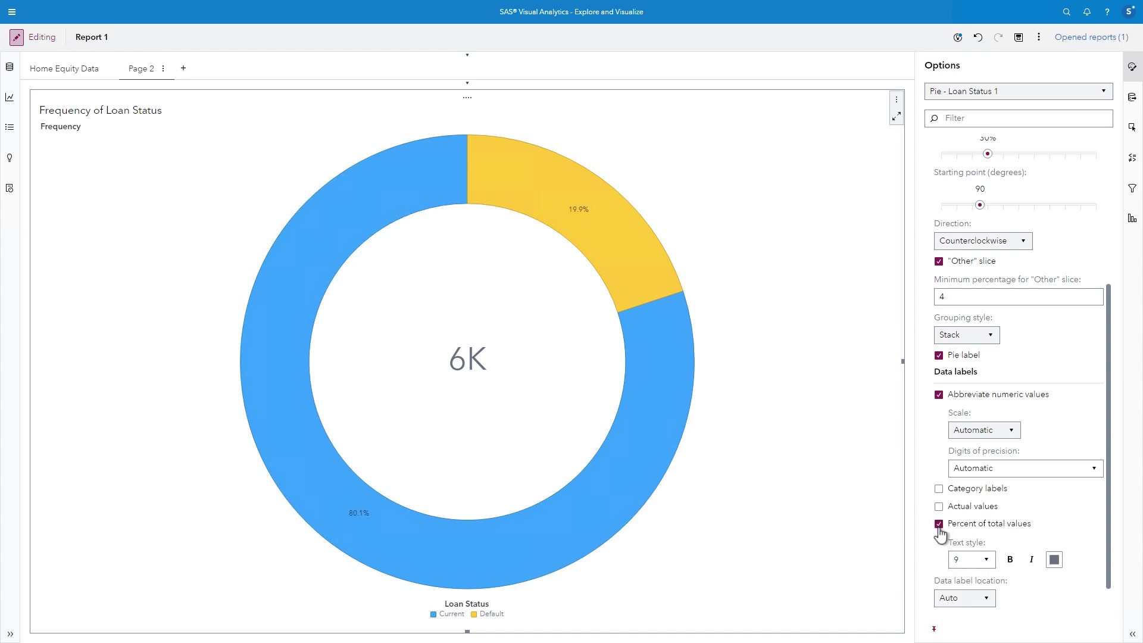
left_click(985, 565)
left_click(986, 563)
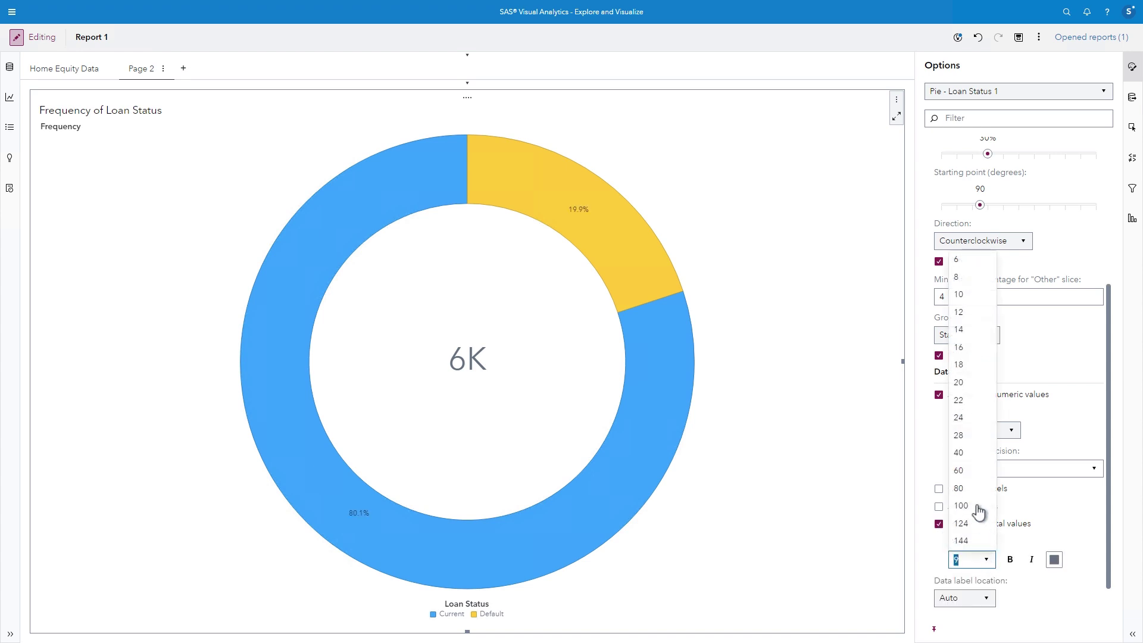
left_click(960, 313)
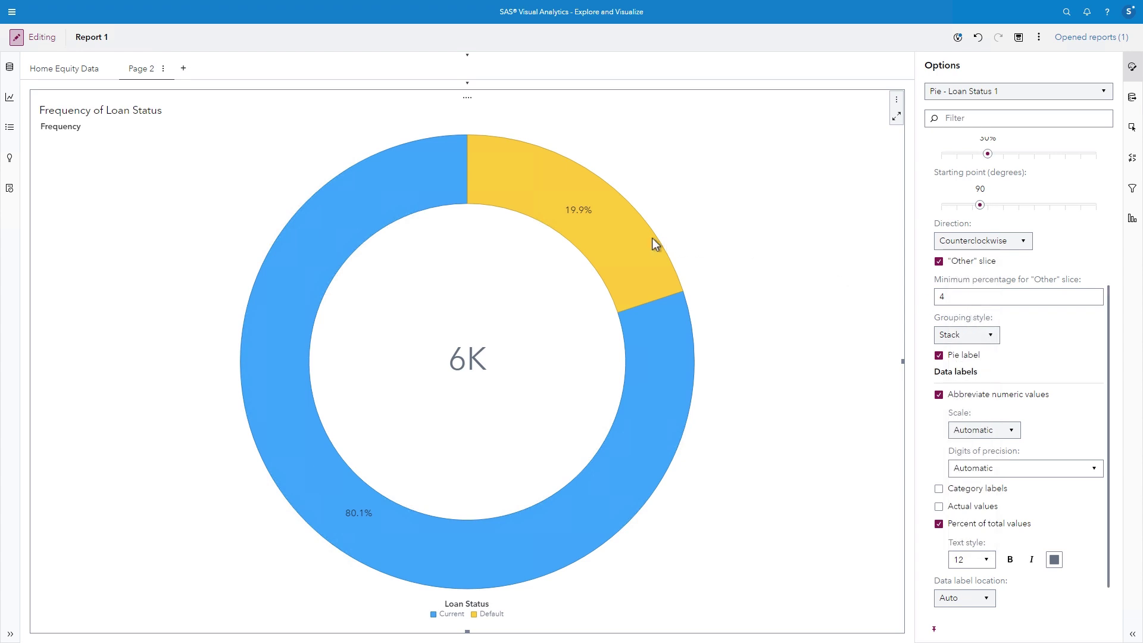
mouse_move(619, 234)
left_click(10, 67)
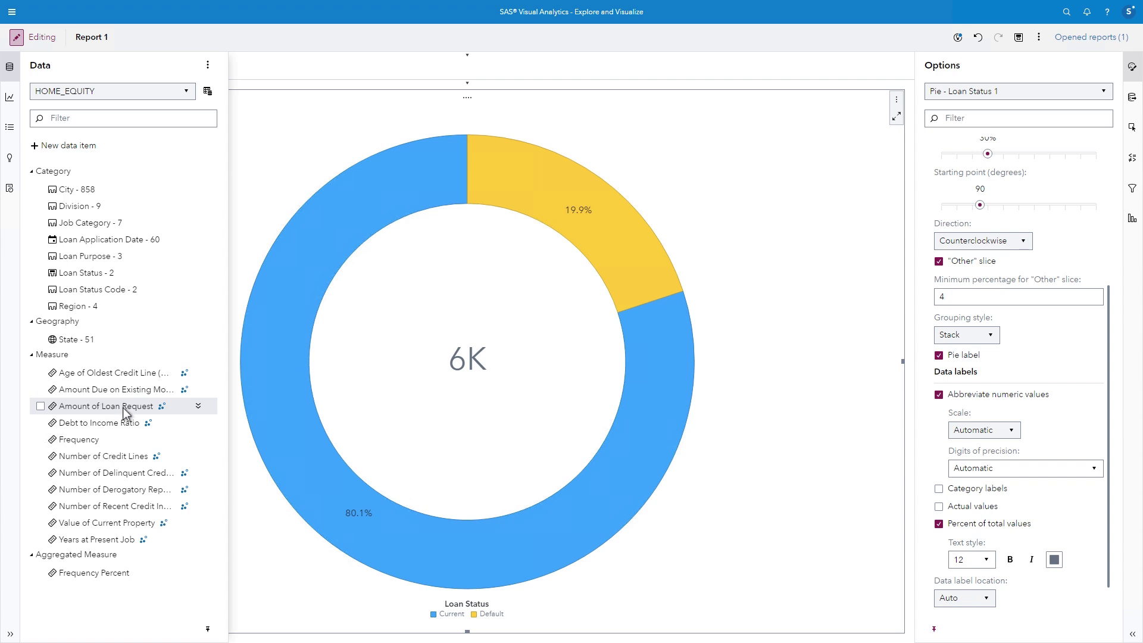
- Drop Amount of Loan Request beside the donut and Loan Application Date below the histogram
left_click_drag(123, 407, 769, 397)
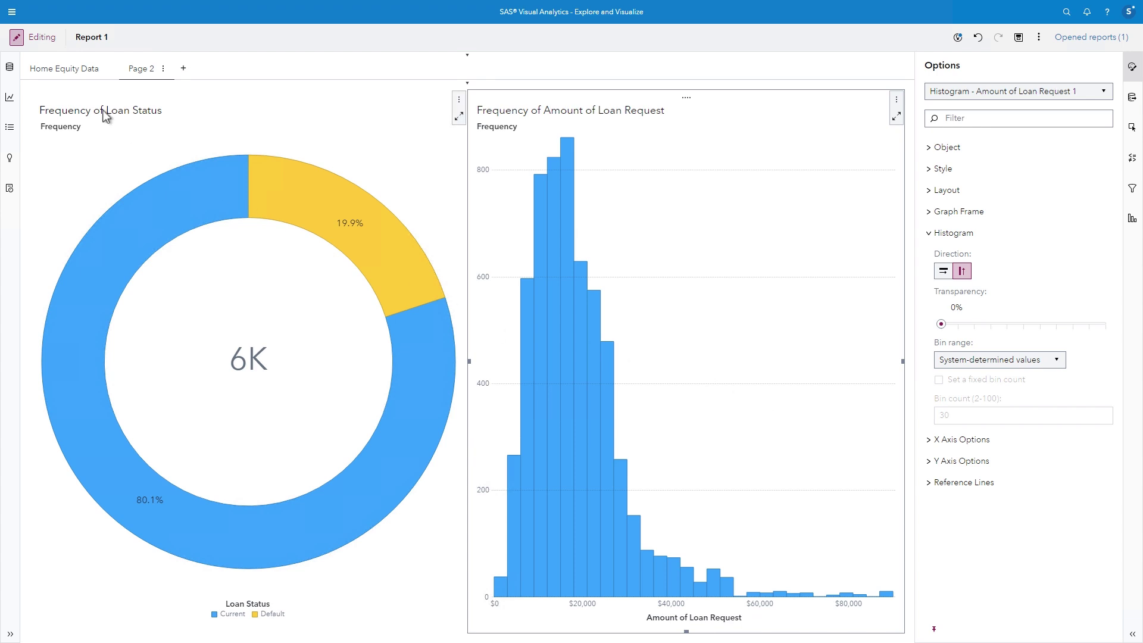
left_click(14, 69)
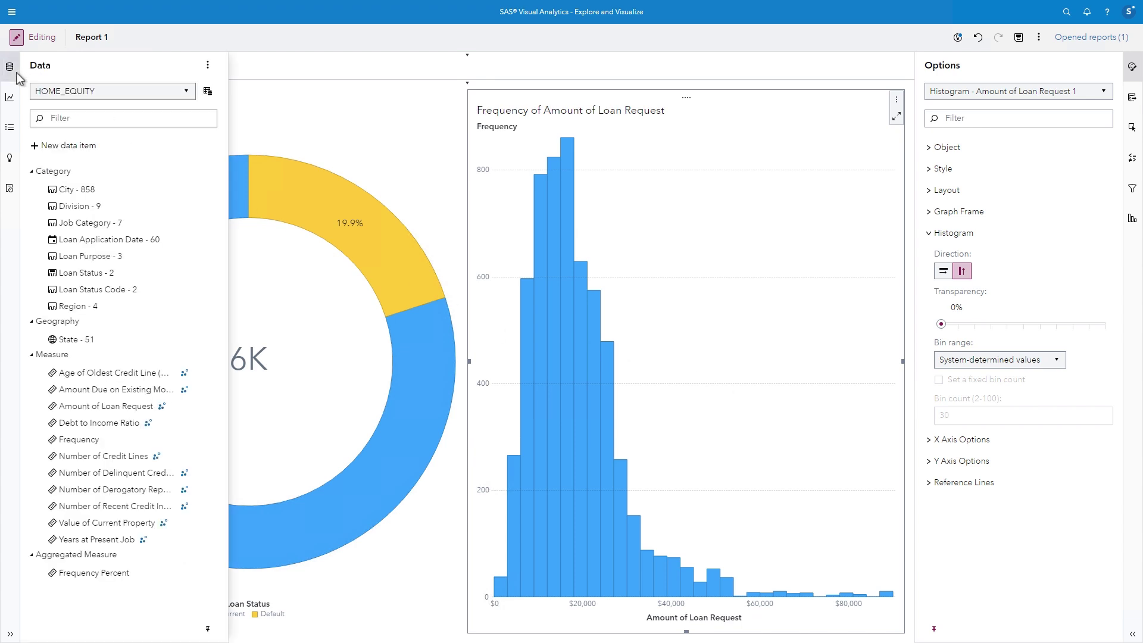
left_click_drag(93, 244, 640, 541)
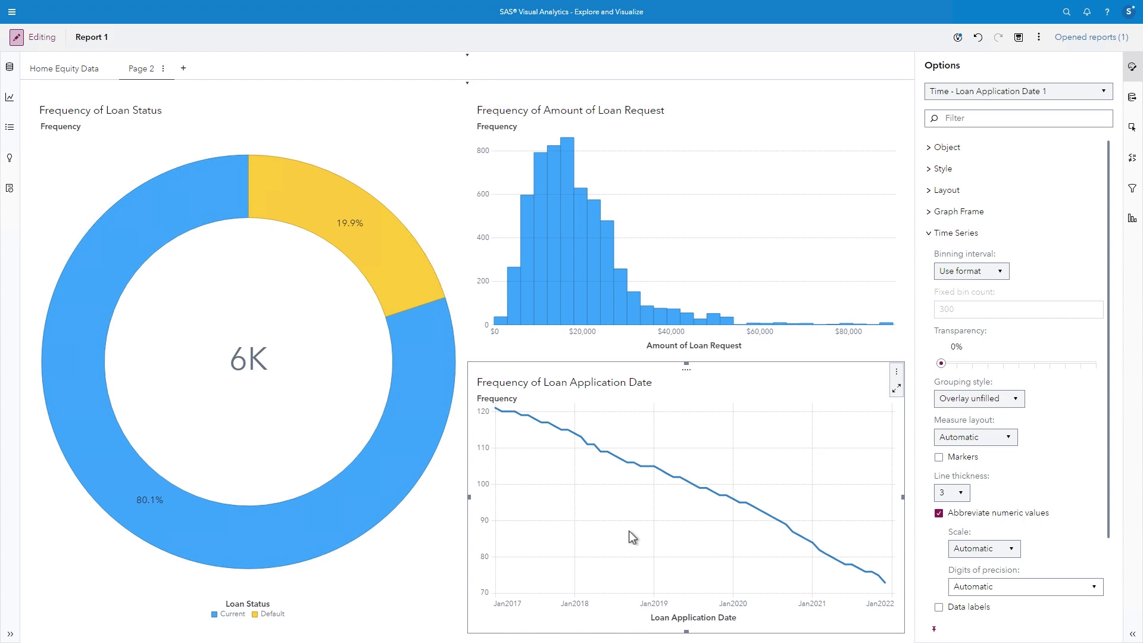
- Place a new bar chart object in the lower-left quarter of the page
left_click(10, 68)
left_click(8, 100)
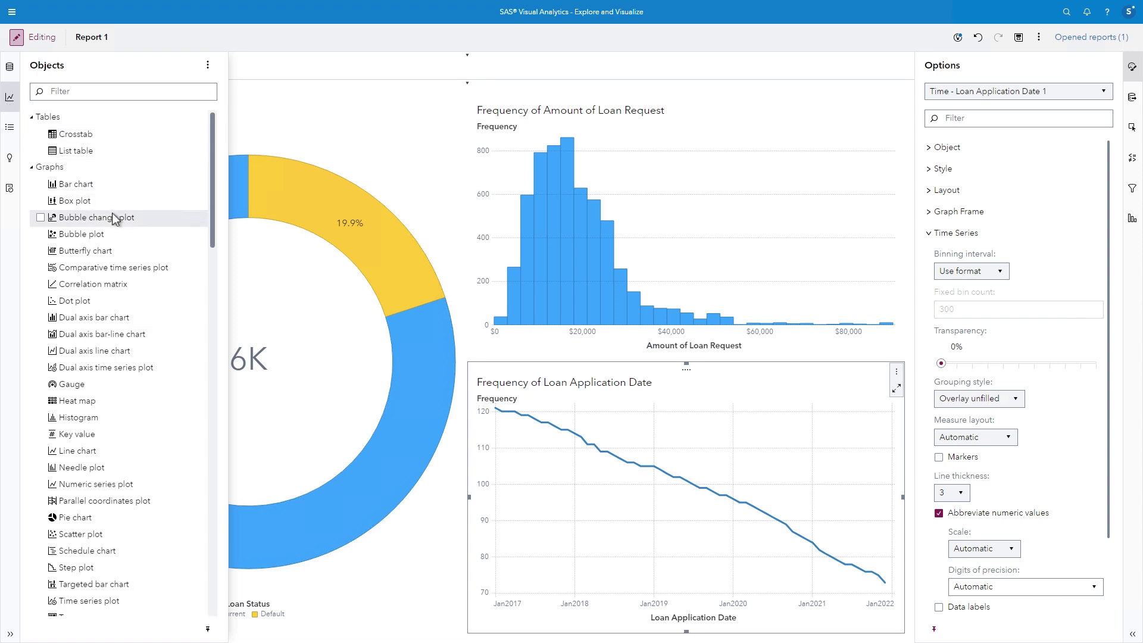
left_click_drag(109, 190, 221, 522)
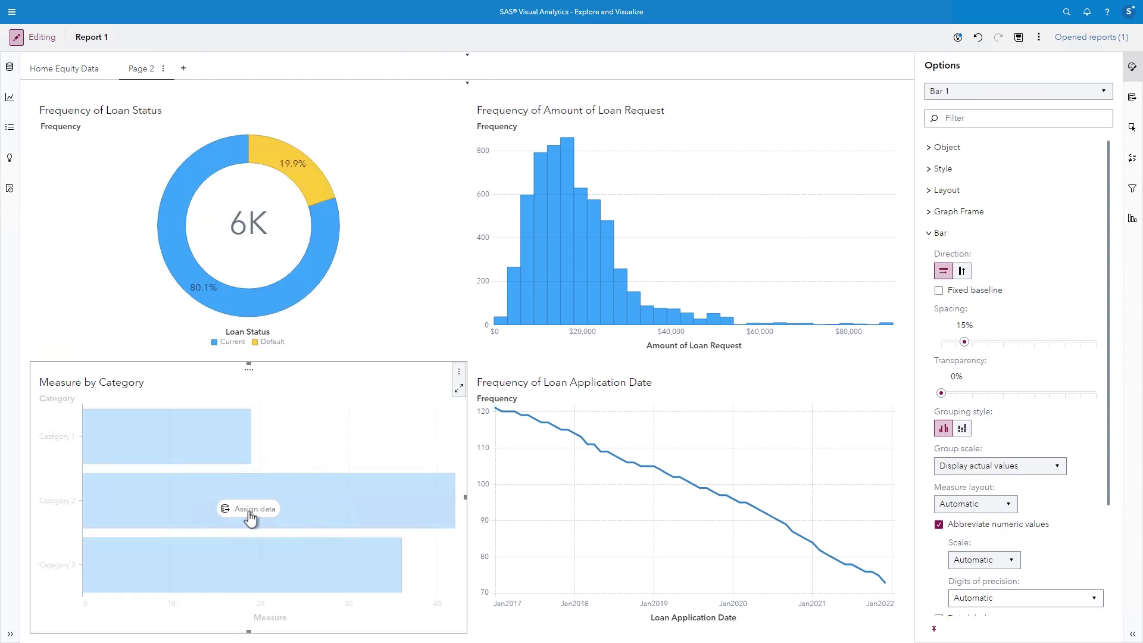
left_click(229, 513)
left_click(288, 527)
- Set the bar chart category to Job Category and replace Frequency with Amount Due on Existing Mortgage and Value of Current Property
left_click(1133, 98)
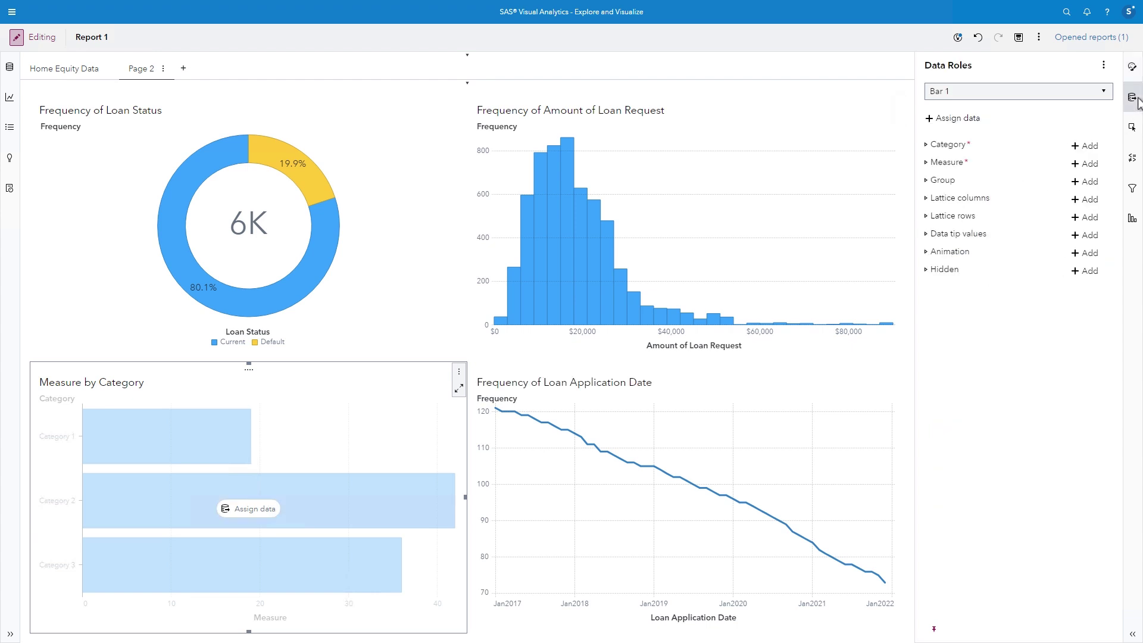
left_click(1088, 148)
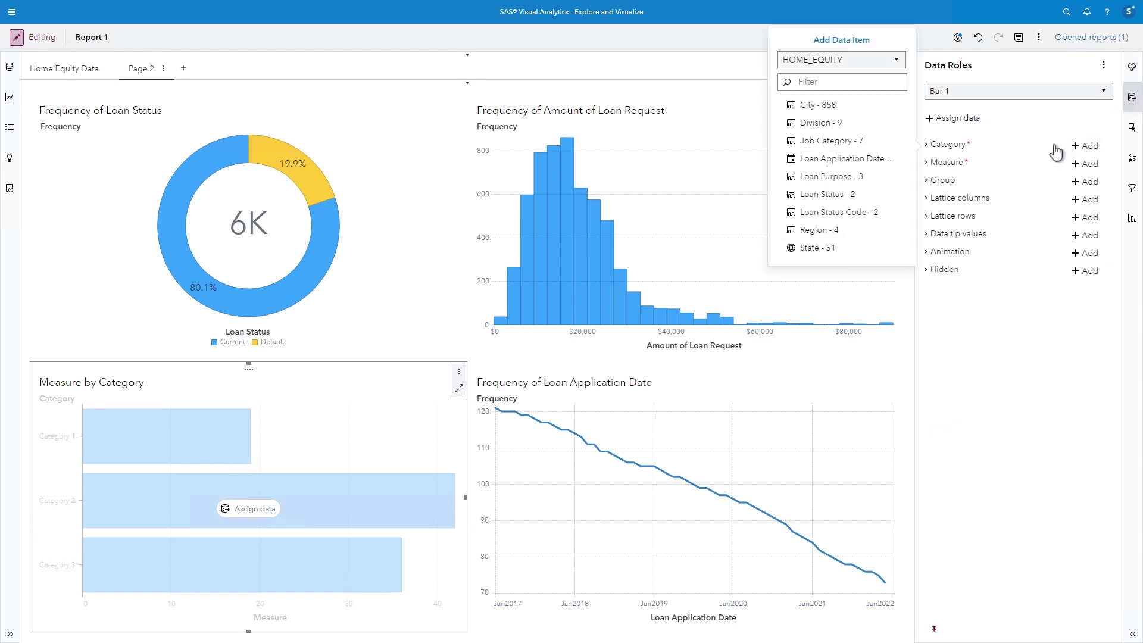
left_click(860, 143)
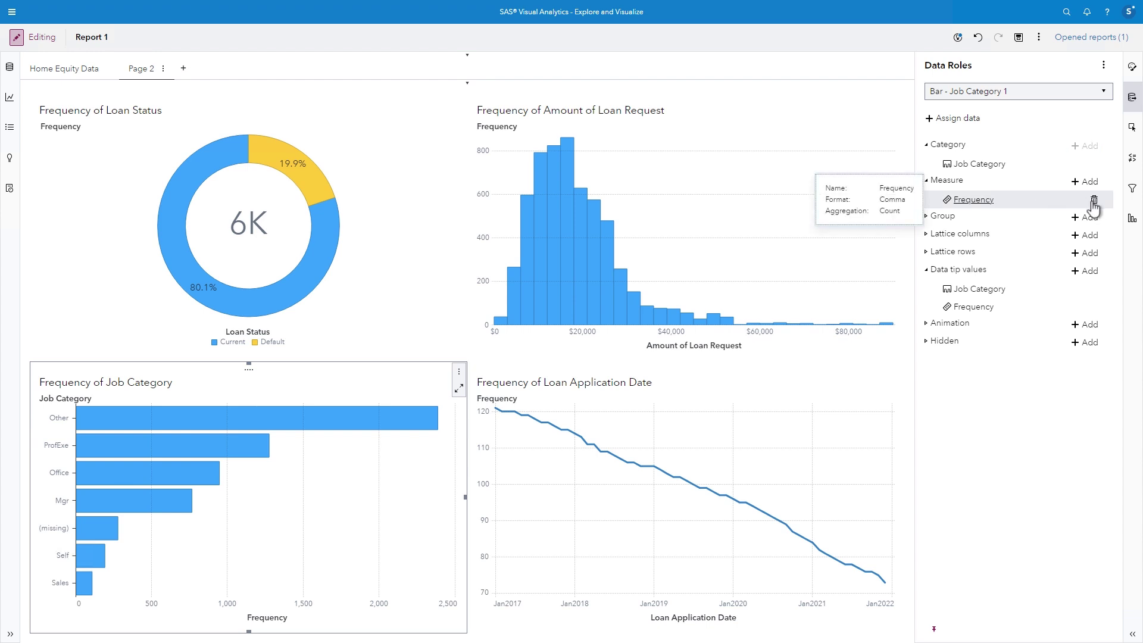
left_click(1094, 199)
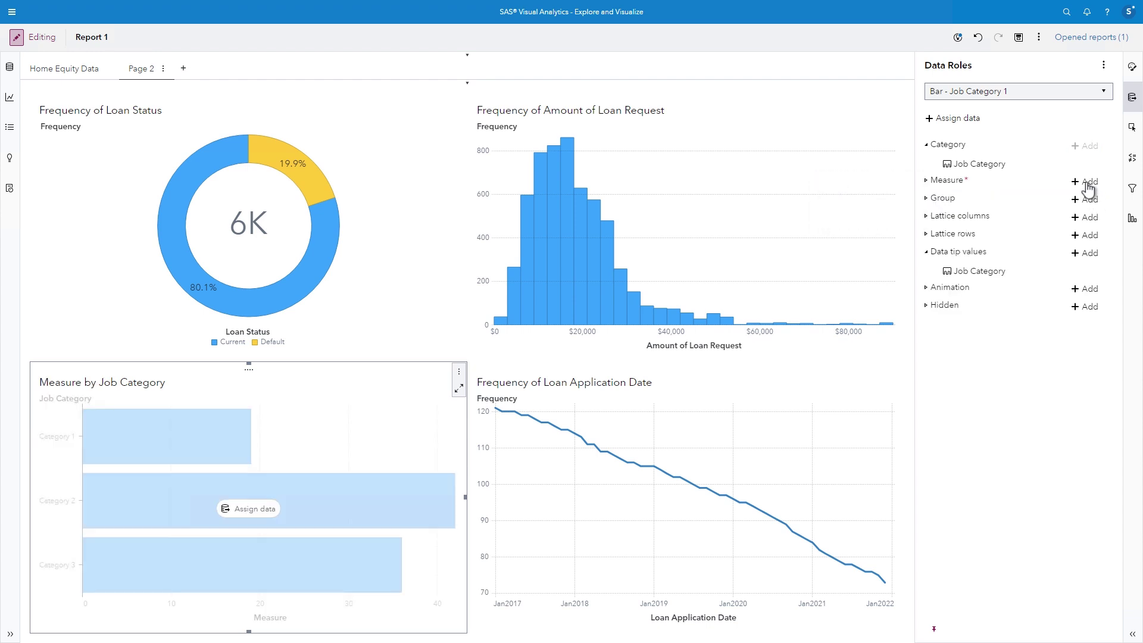
left_click(1087, 182)
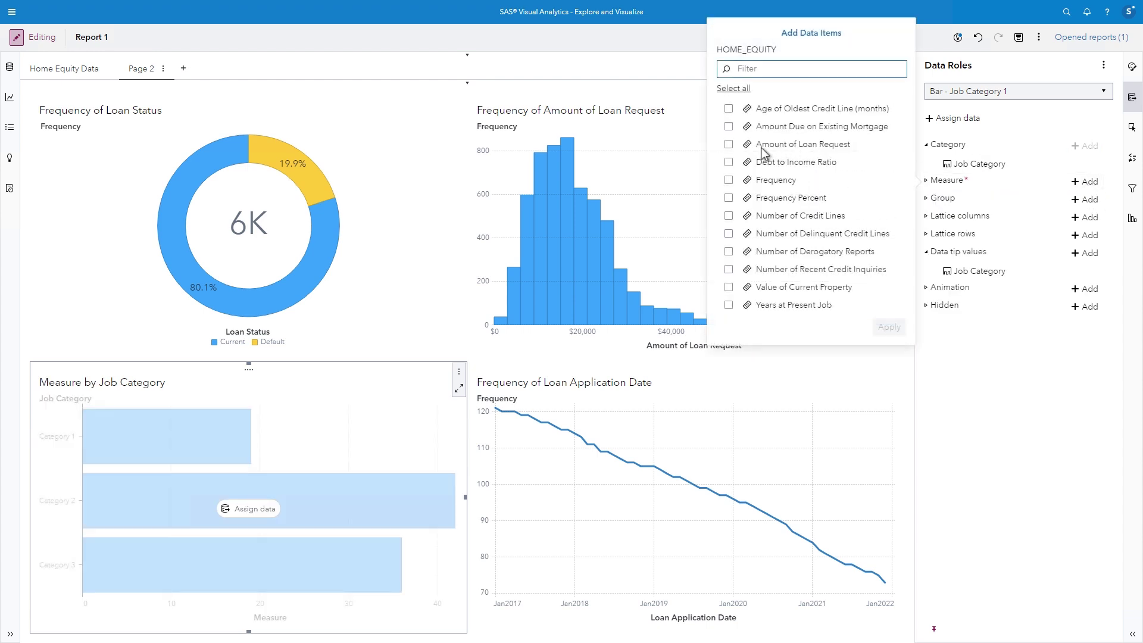
left_click(729, 126)
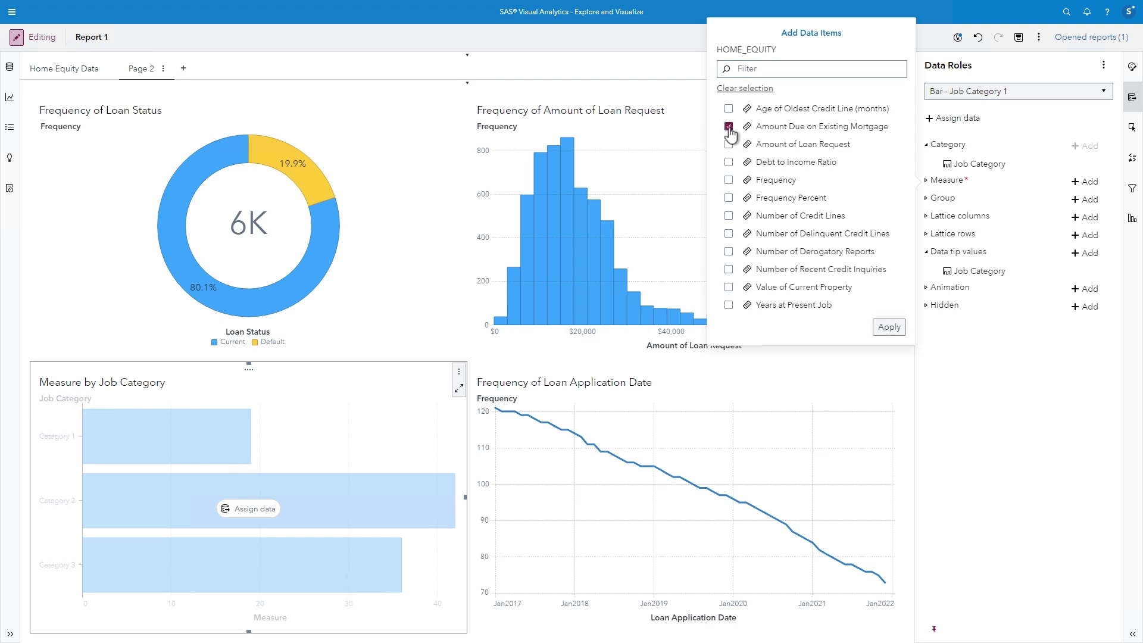
left_click(729, 287)
left_click(888, 327)
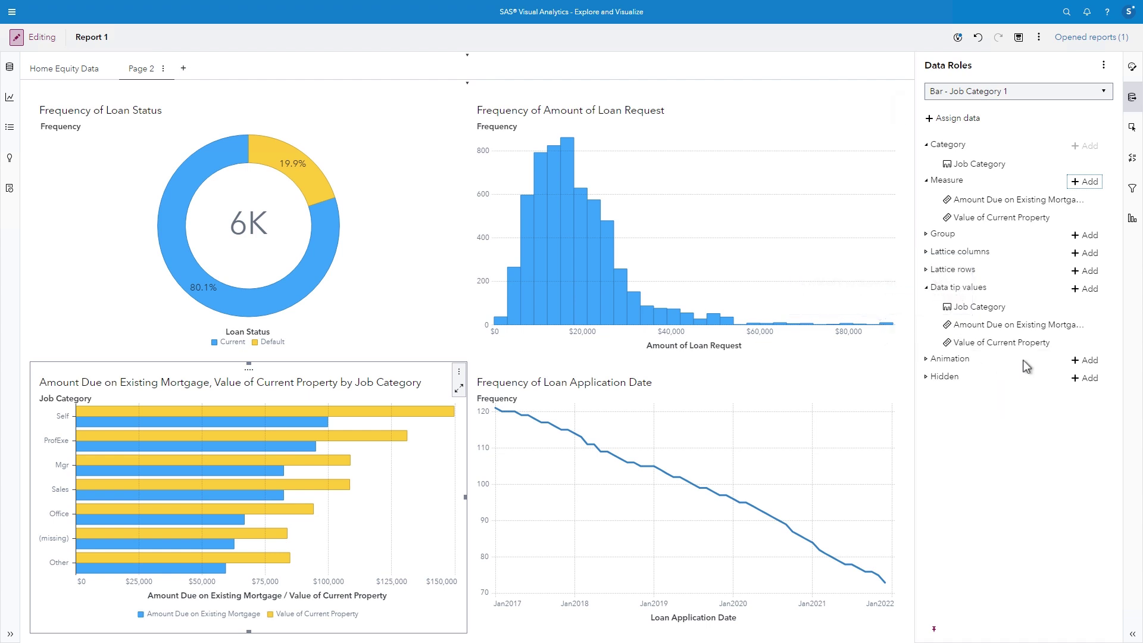
- Set the bar chart direction to vertical
left_click(1133, 69)
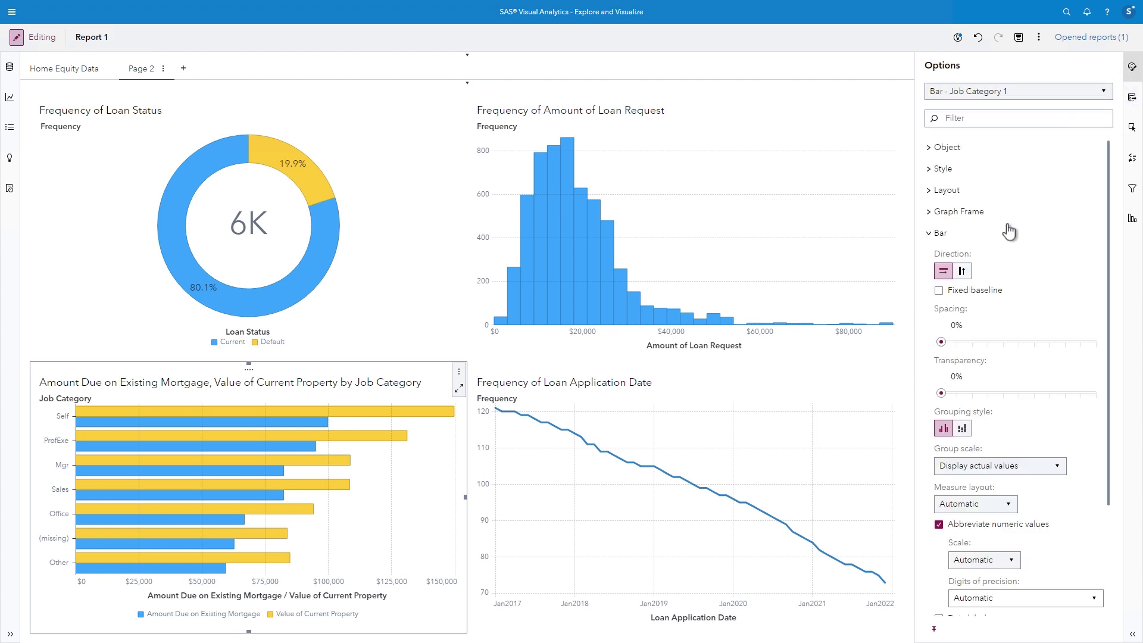
left_click(962, 272)
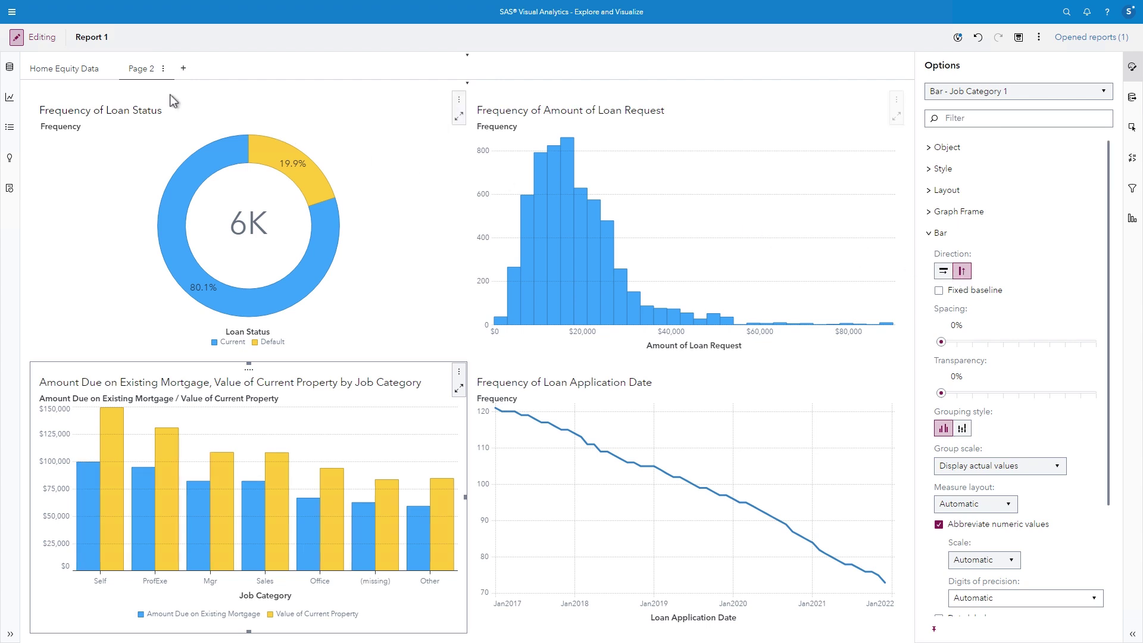
left_click(10, 68)
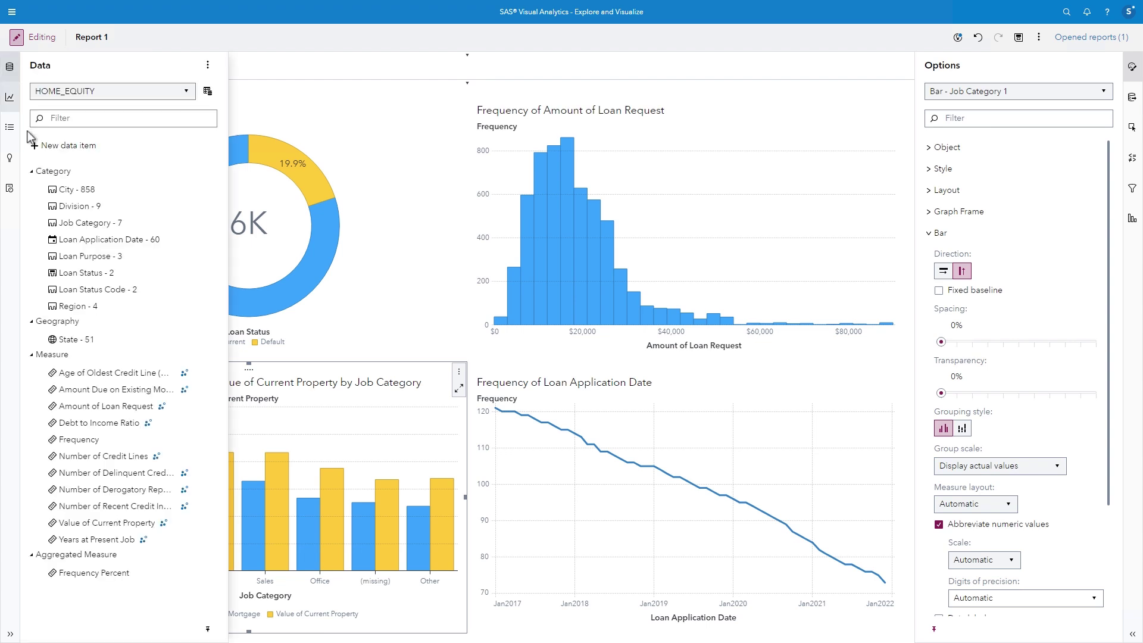
- Add Region as a page control button bar, then select Midwest, Northeast and finally South
right_click(110, 305)
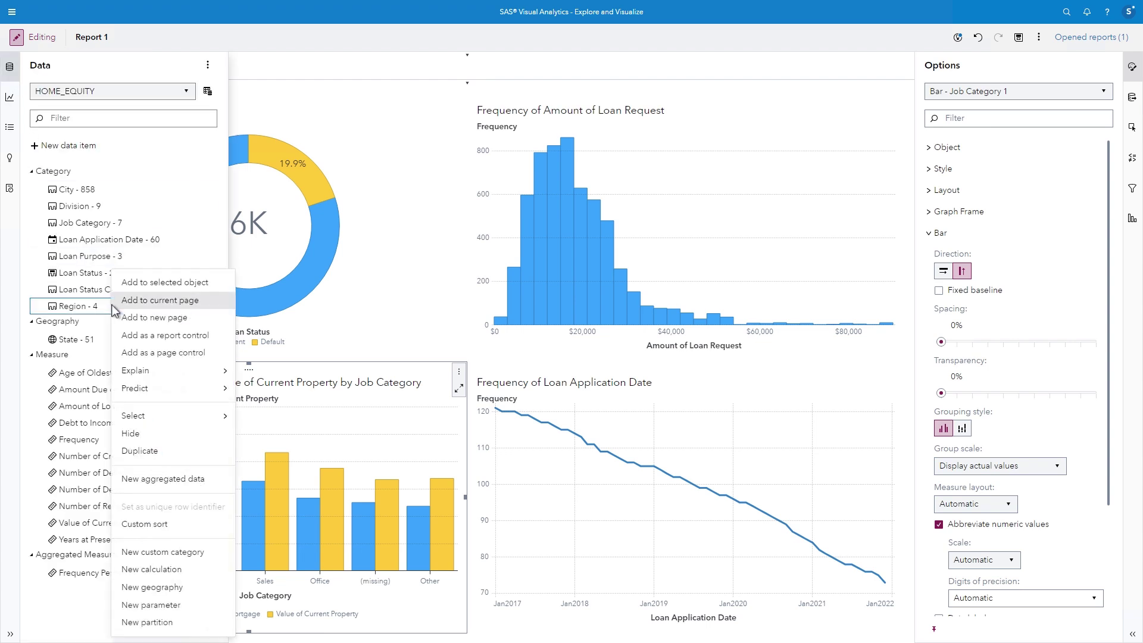
left_click(141, 352)
left_click(291, 161)
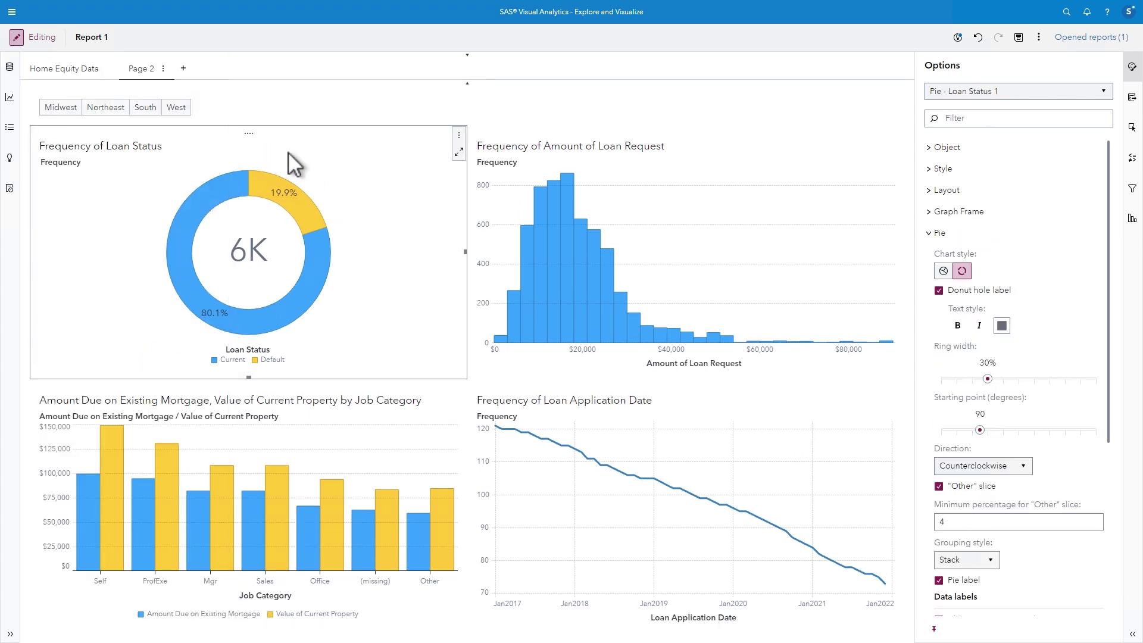
left_click(68, 109)
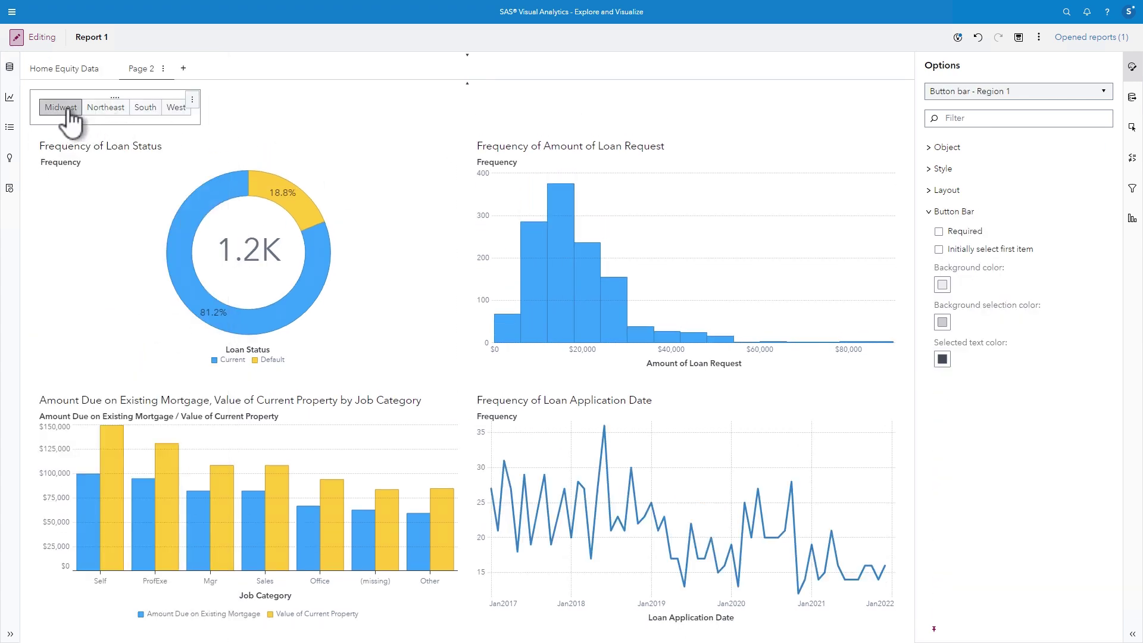
left_click(122, 109)
left_click(141, 109)
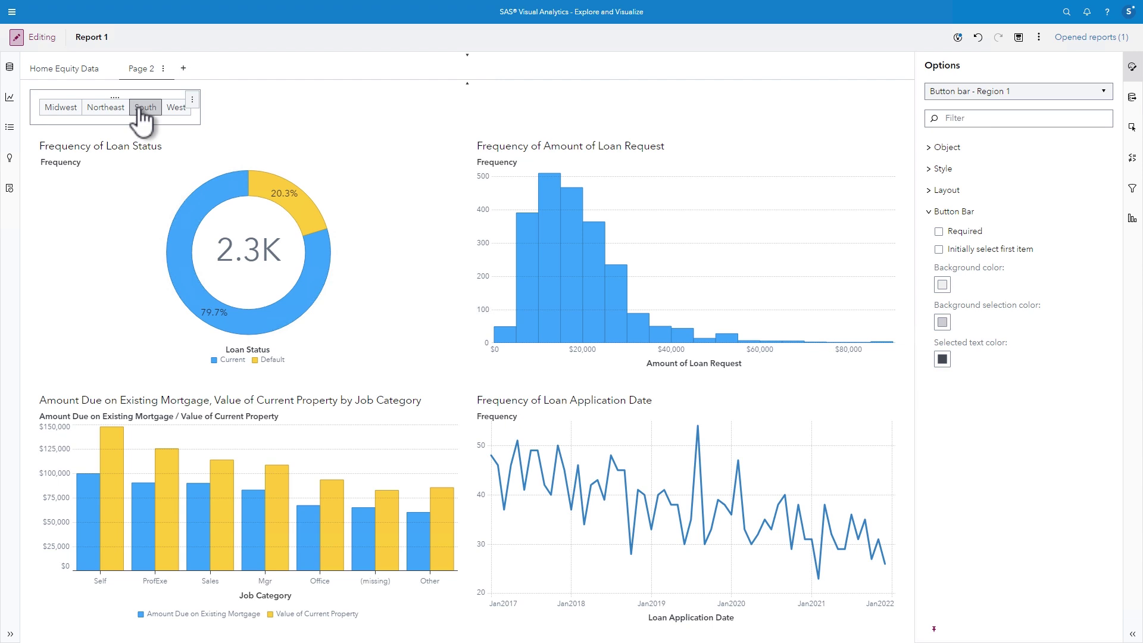
- Rename the Page 2 tab to 'Loan Exploration'
double_click(146, 70)
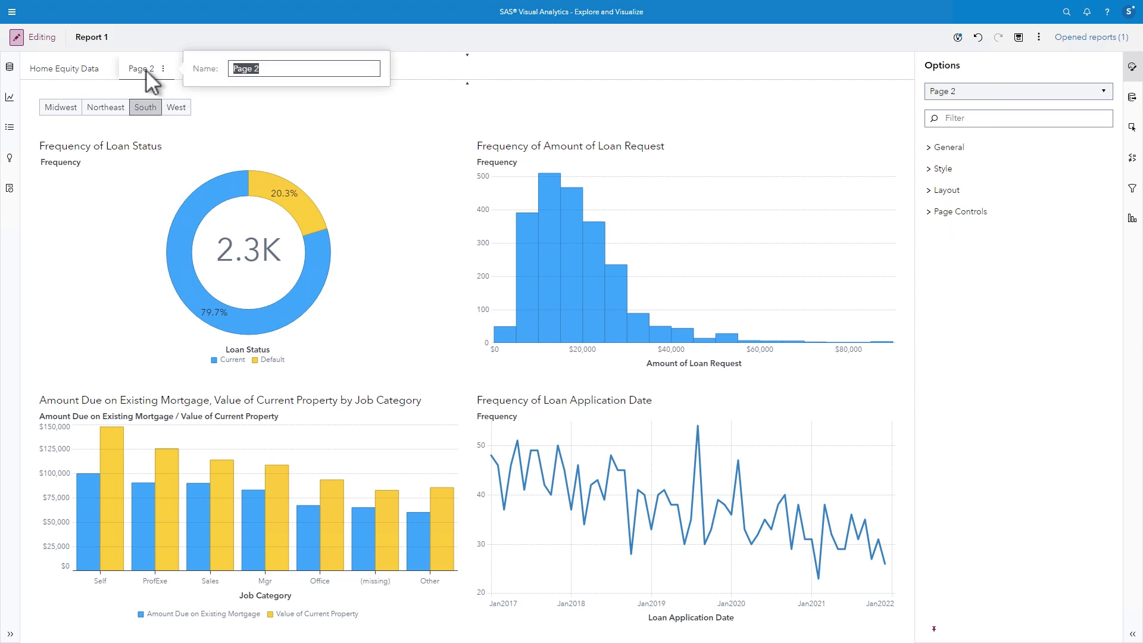
type("Loan Exploration")
key("Return")
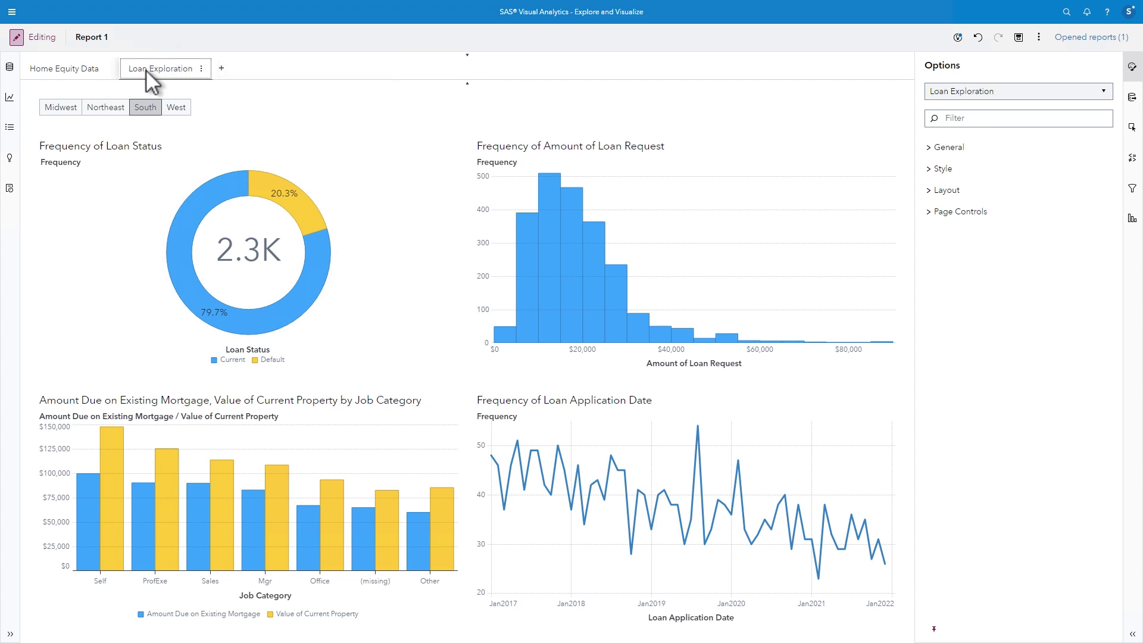
- Add a new blank page and name it 'Geo Analysis'
left_click(222, 68)
double_click(223, 69)
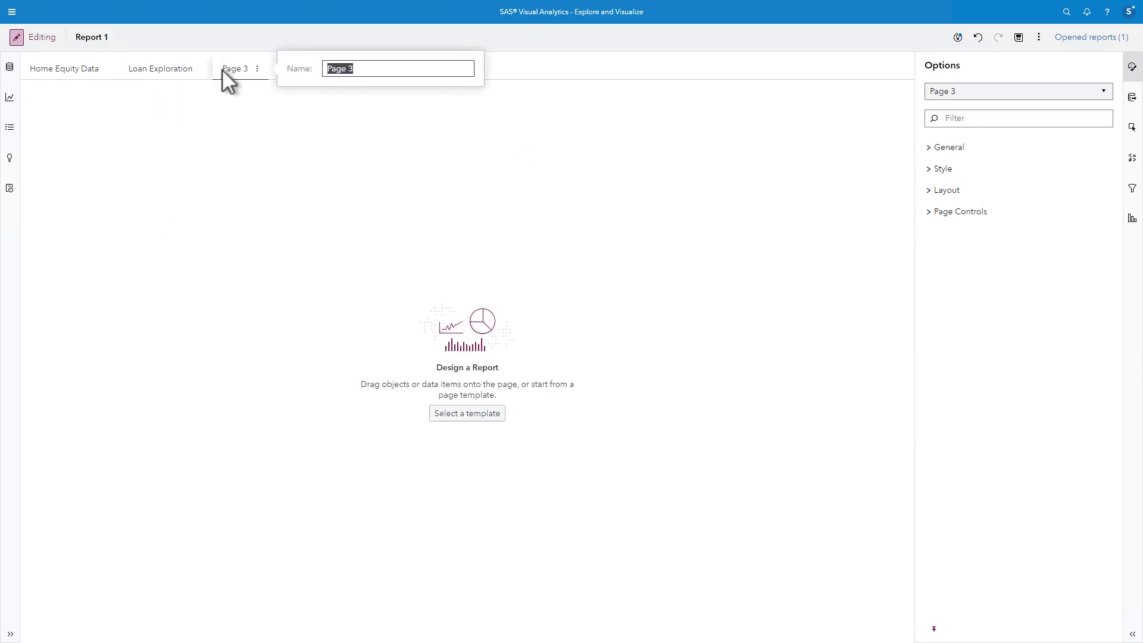
type("Geo Analysis")
key("Return")
- Drop State onto the page as a geo map, with Frequency as bubble size and Amount of Loan Request as colour
left_click(9, 67)
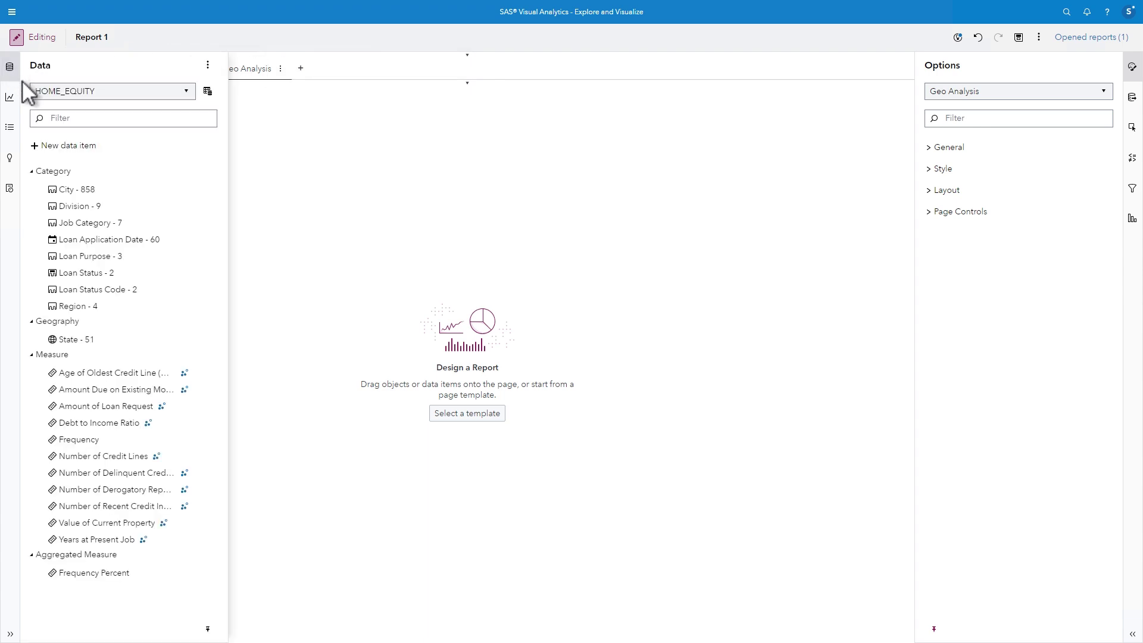
left_click_drag(69, 337, 353, 313)
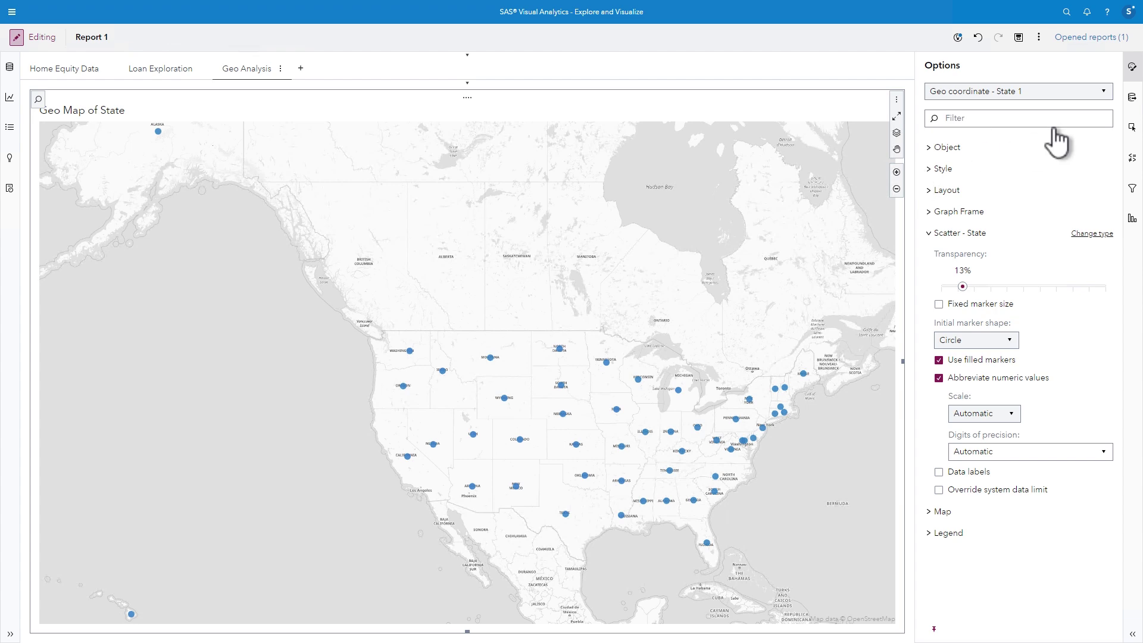
left_click(1132, 99)
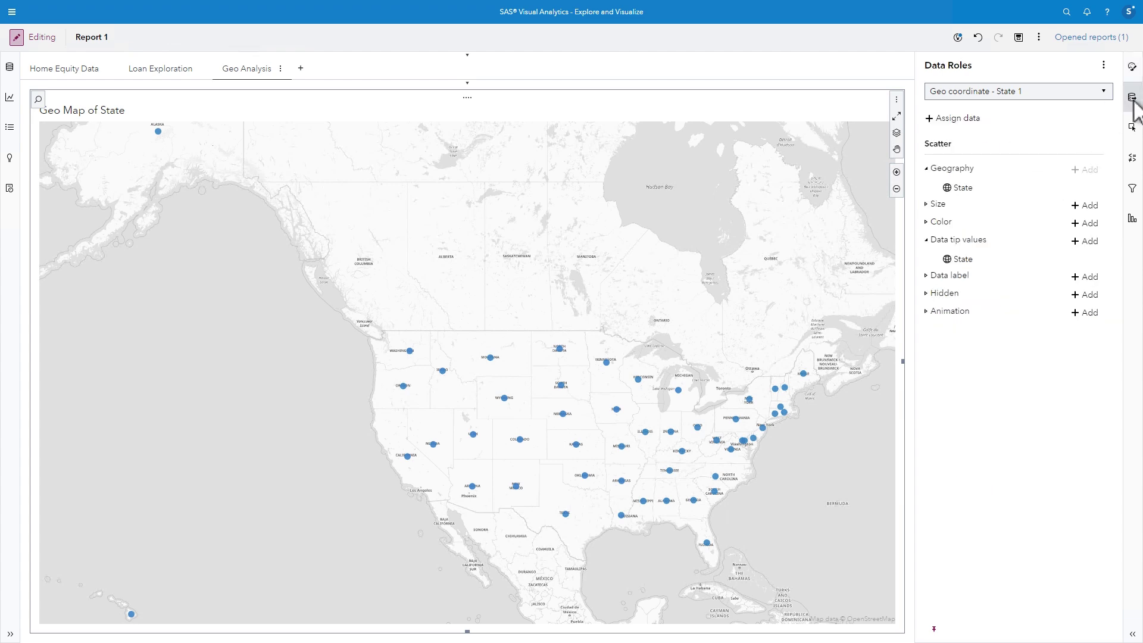
left_click(1090, 206)
left_click(827, 208)
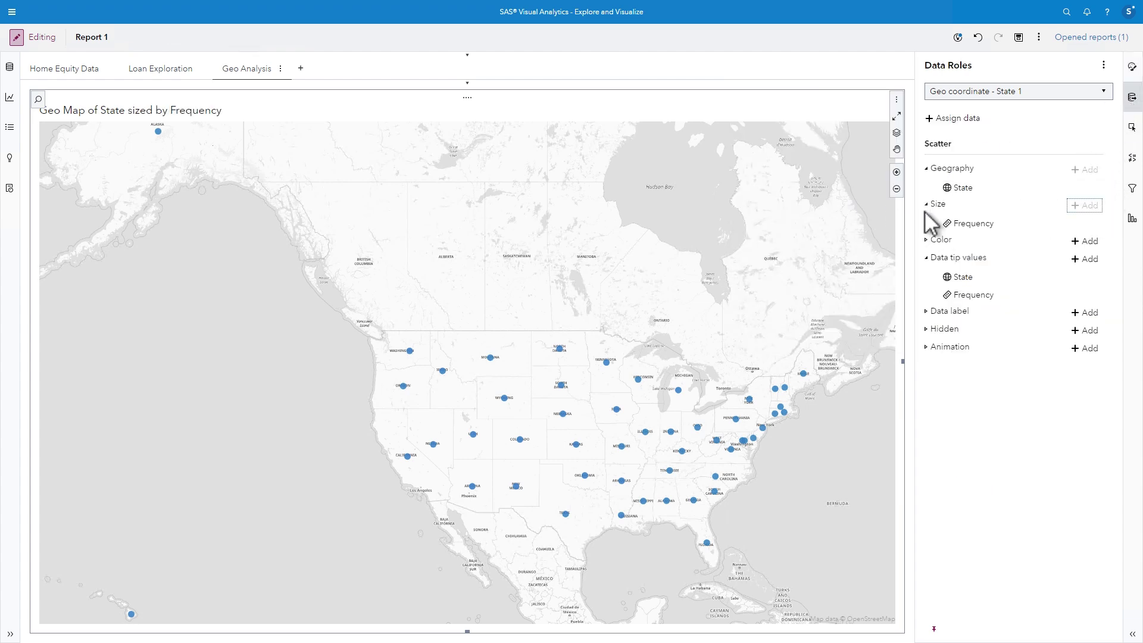
left_click(1085, 241)
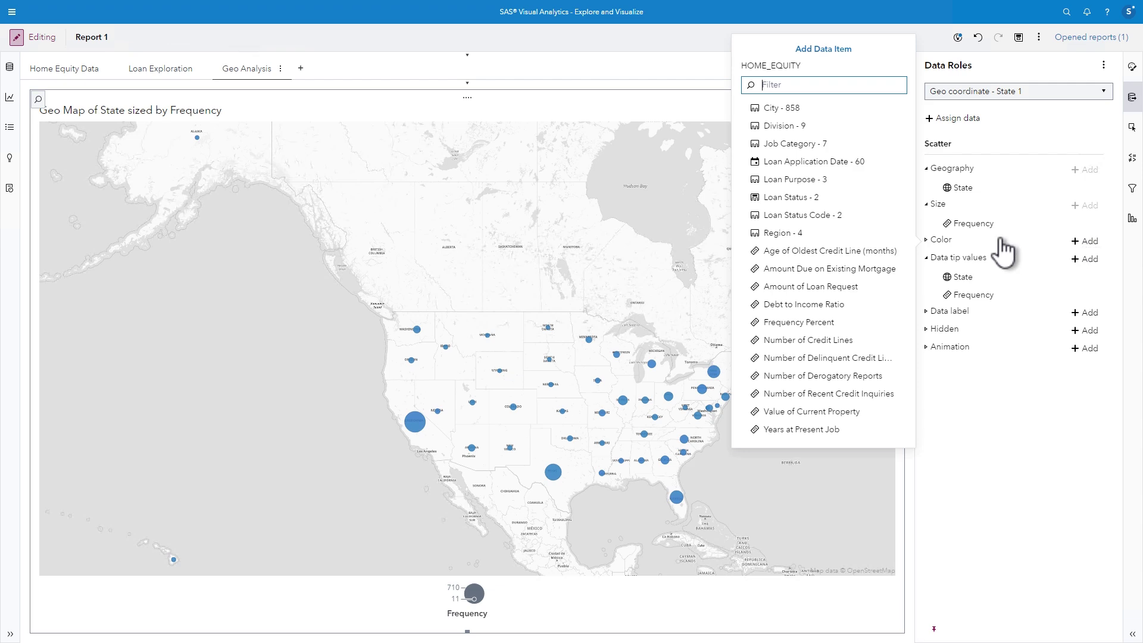
left_click(836, 285)
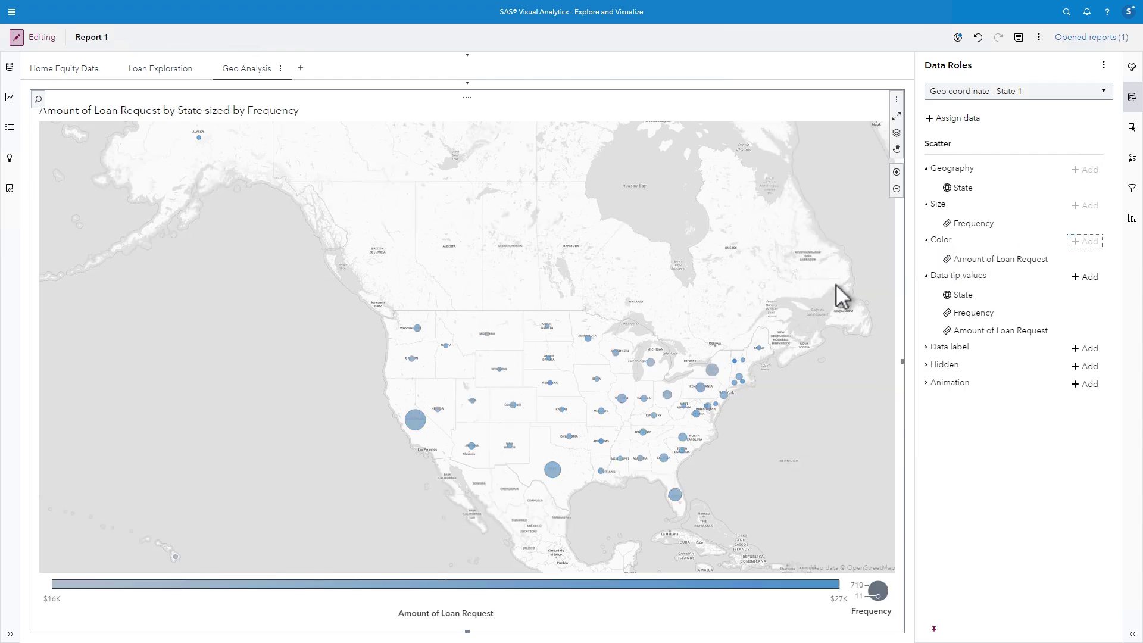
- Create a new hierarchy with levels Region, Division and State in that order
left_click(9, 67)
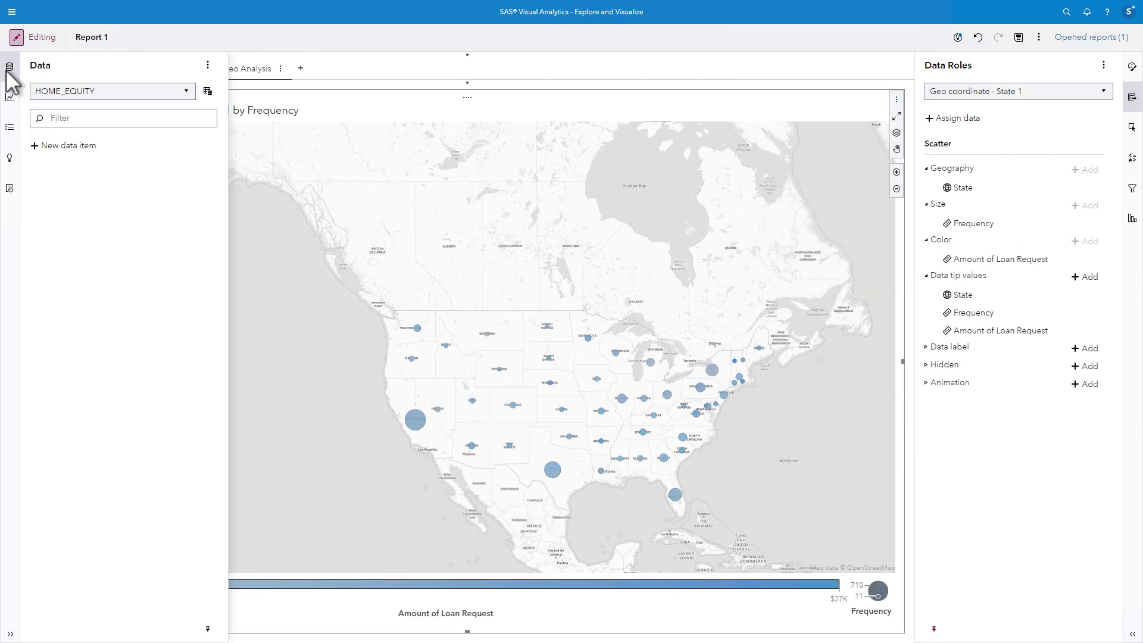
left_click(79, 149)
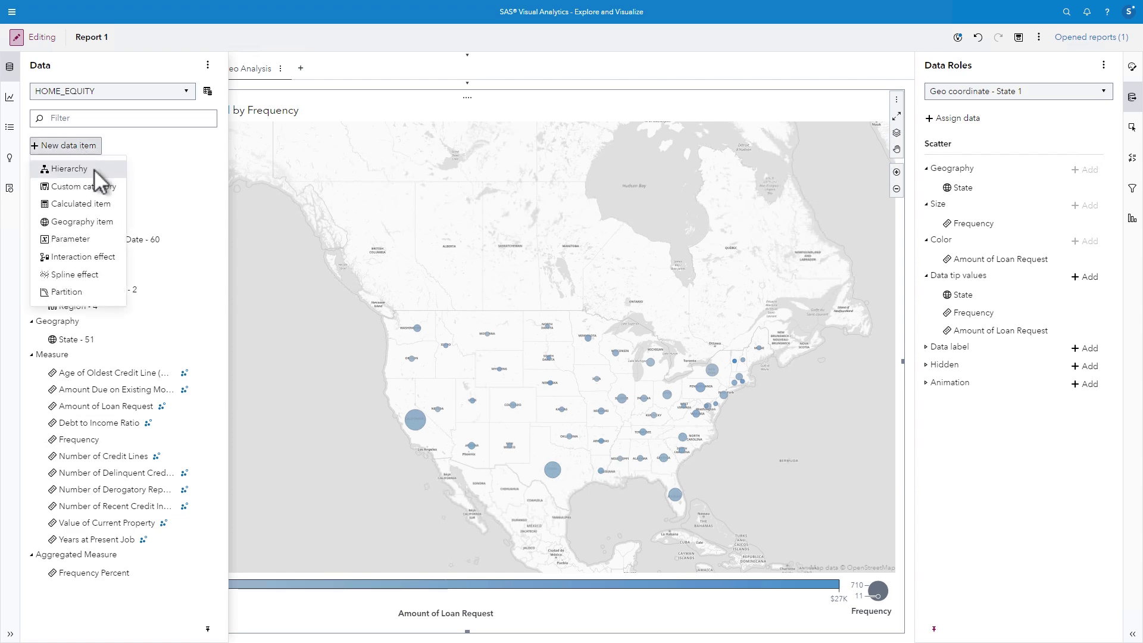
left_click(94, 169)
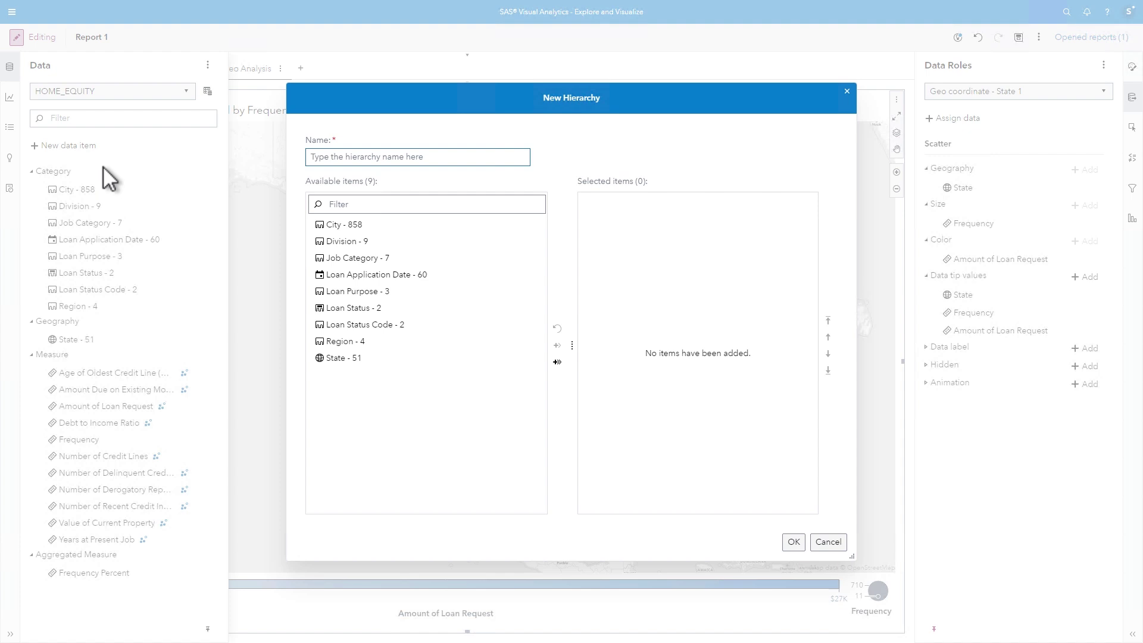
double_click(404, 341)
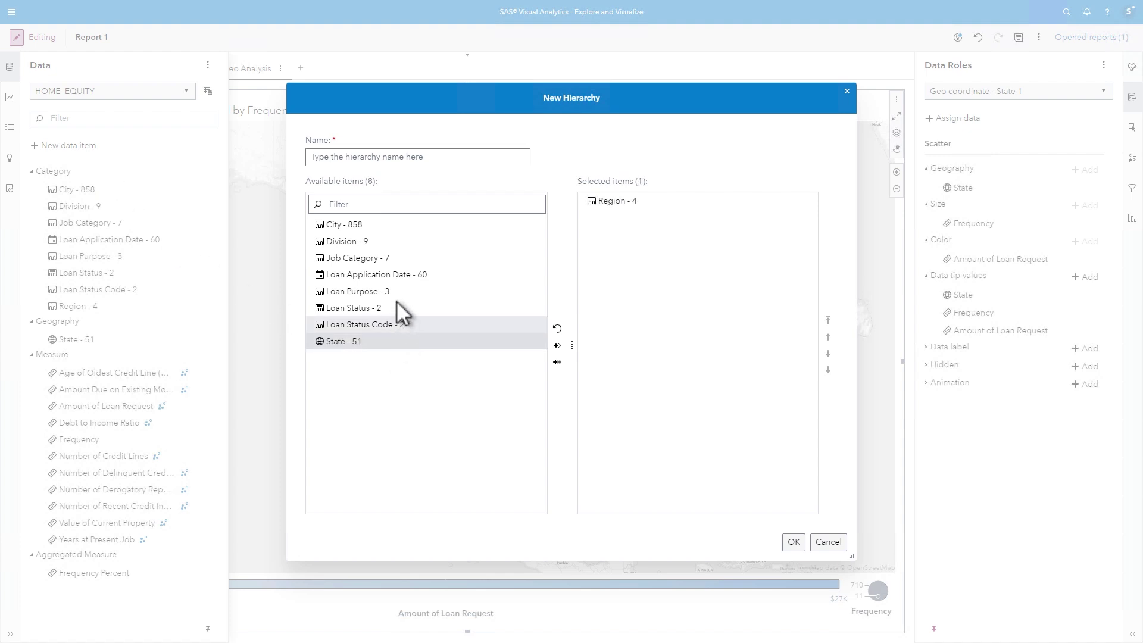
double_click(392, 240)
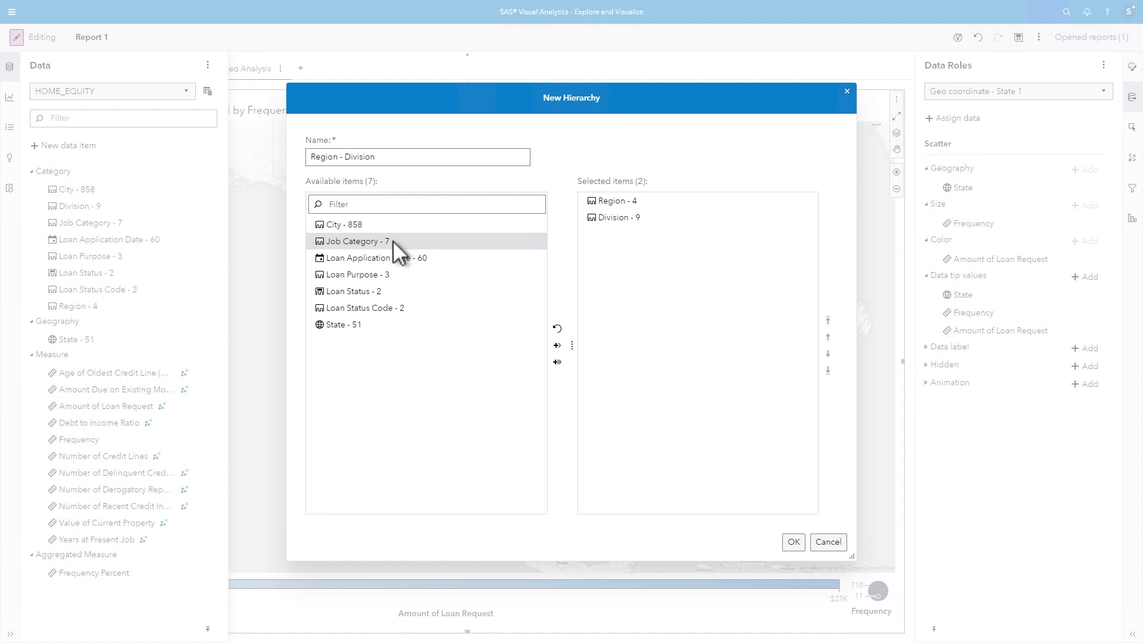
double_click(389, 325)
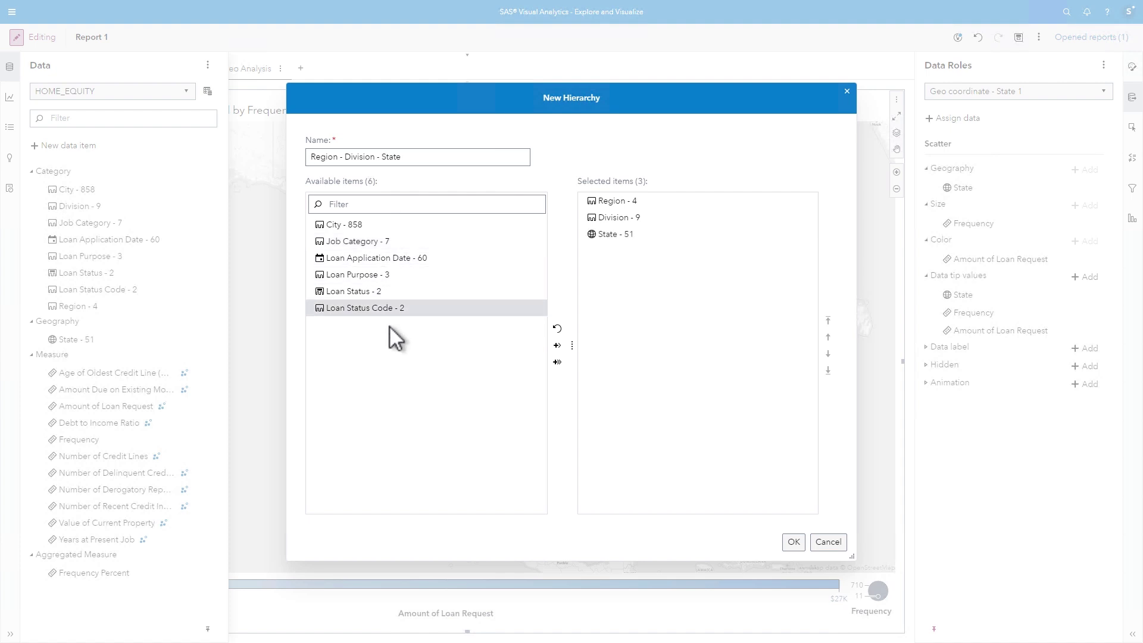
triple_click(426, 158)
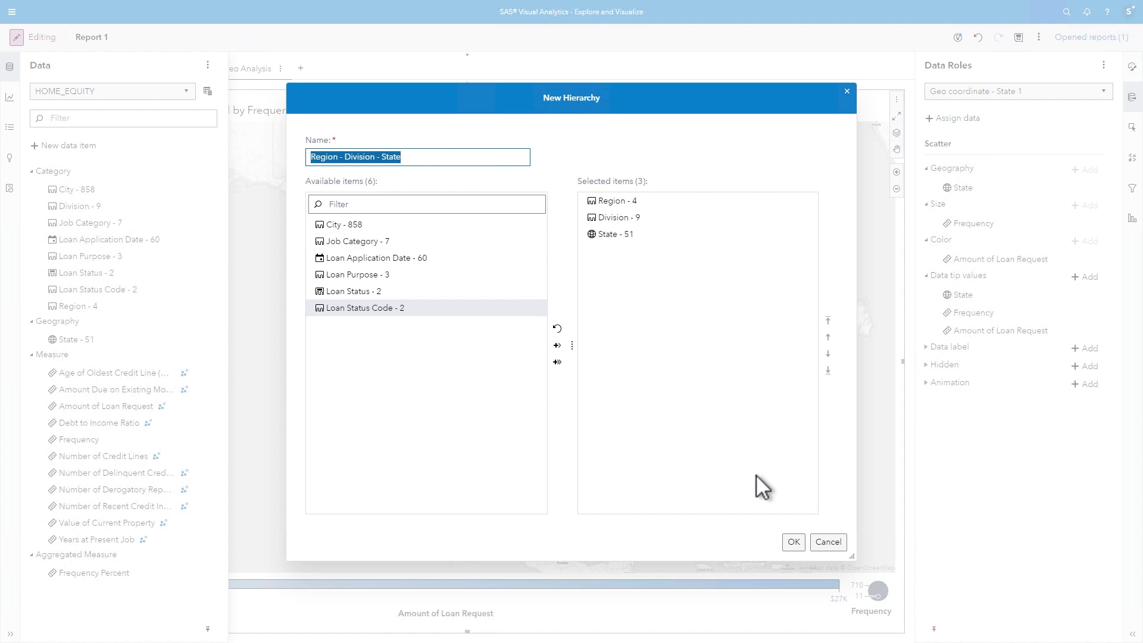
left_click(794, 541)
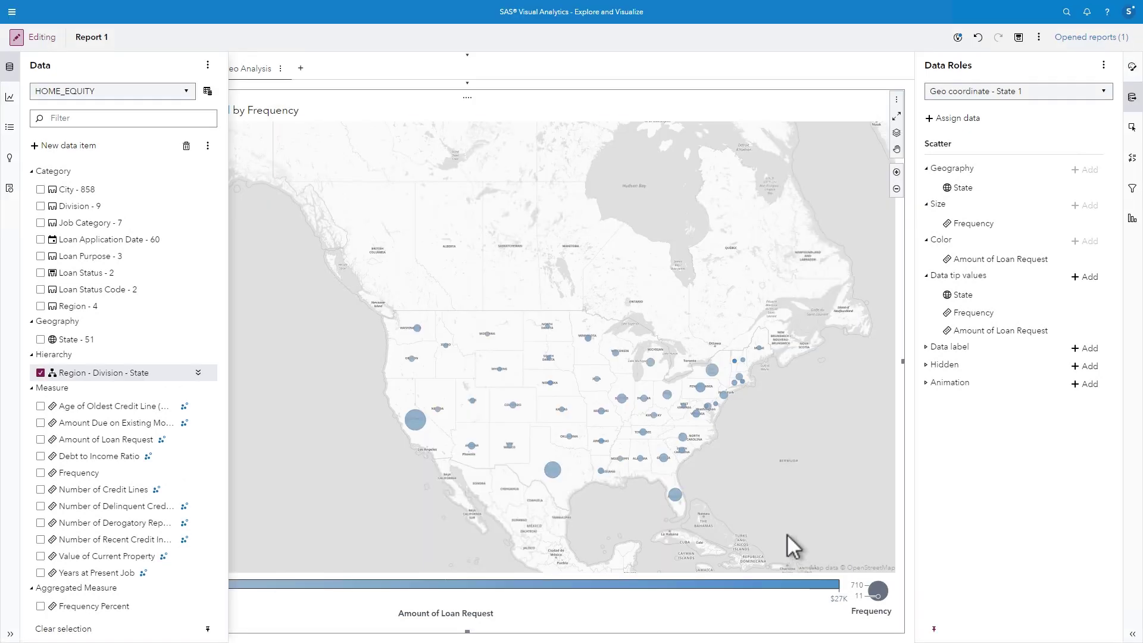
- Place the Region - Division - State hierarchy left of the map, drill into West > Pacific, then return to regions
left_click_drag(143, 372, 183, 369)
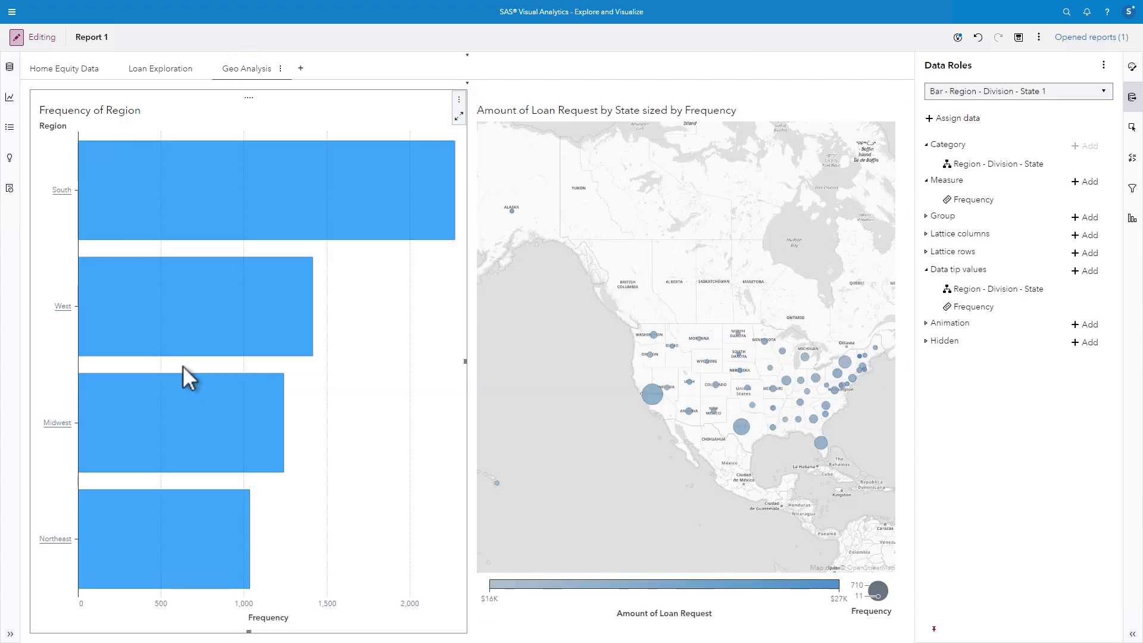
double_click(66, 308)
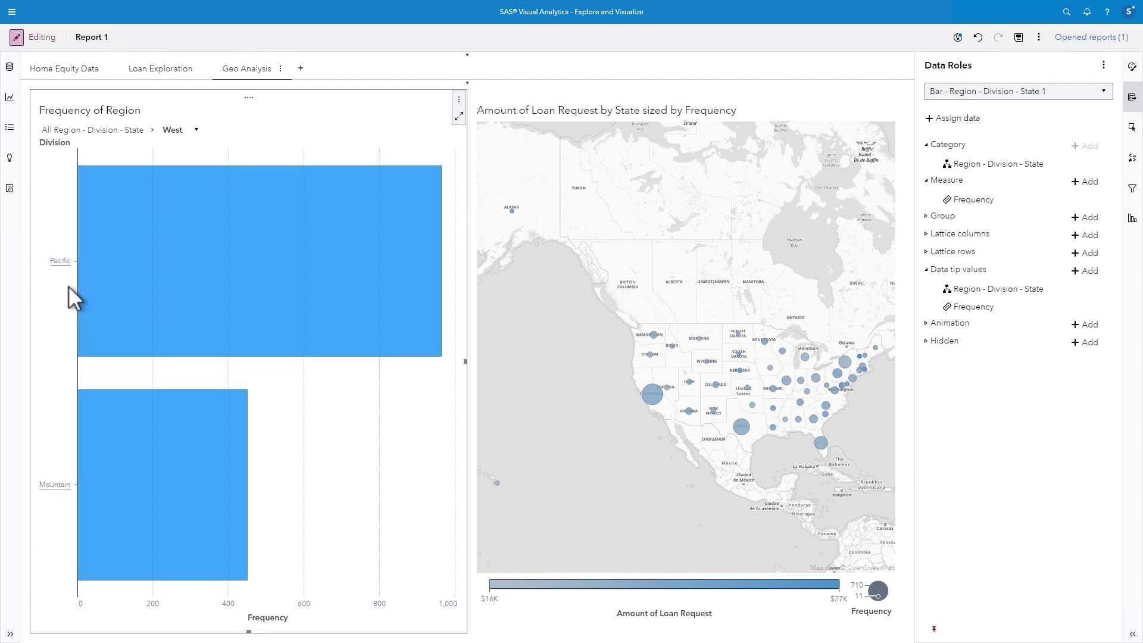
left_click(62, 263)
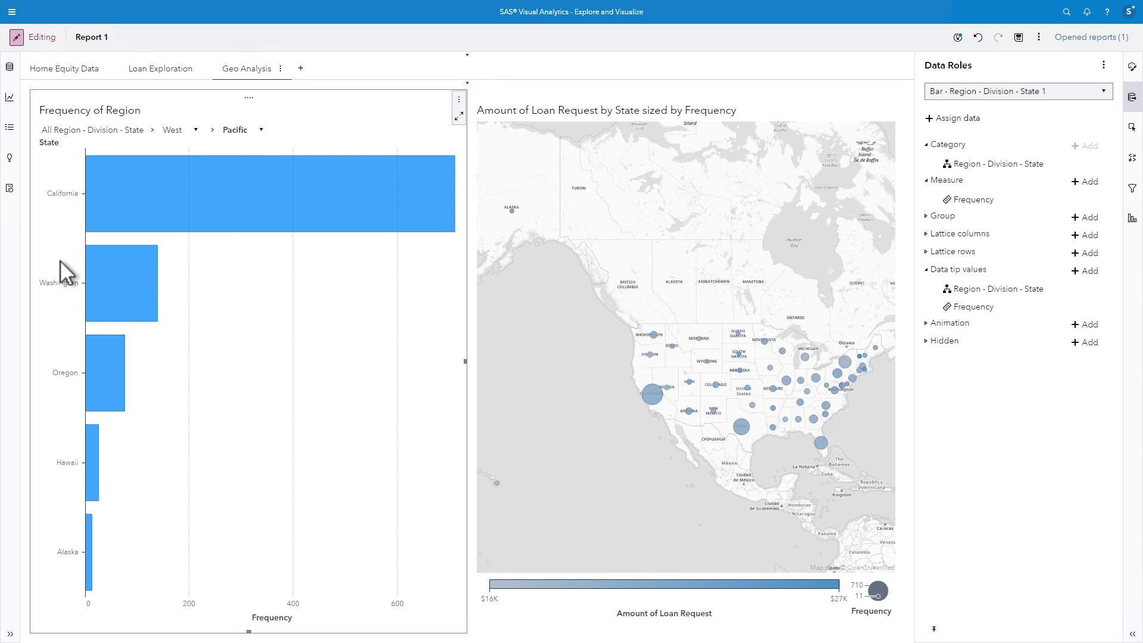
left_click(131, 130)
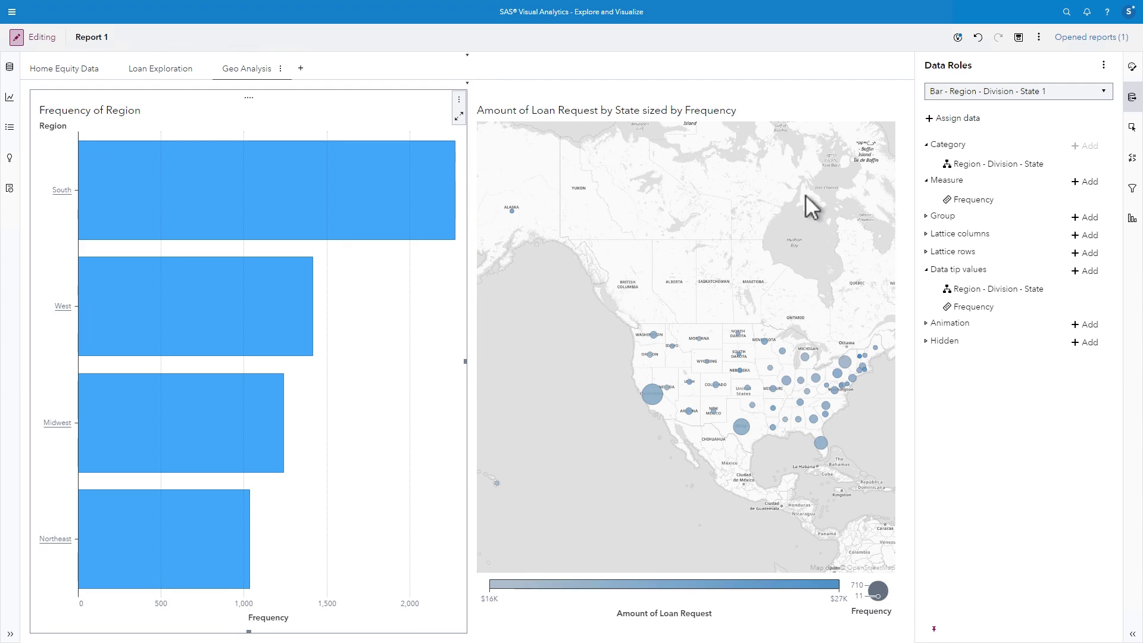
- Link the bar chart to the Geo coordinate - State 1 map and test by drilling Midwest > West North Central
left_click(1132, 127)
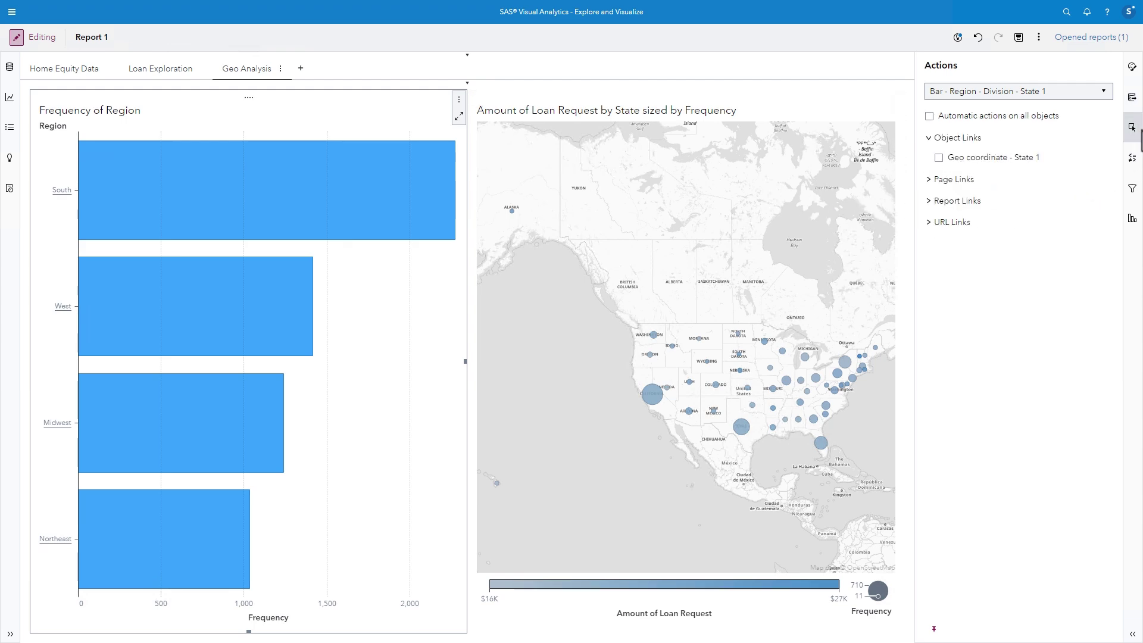
left_click(939, 158)
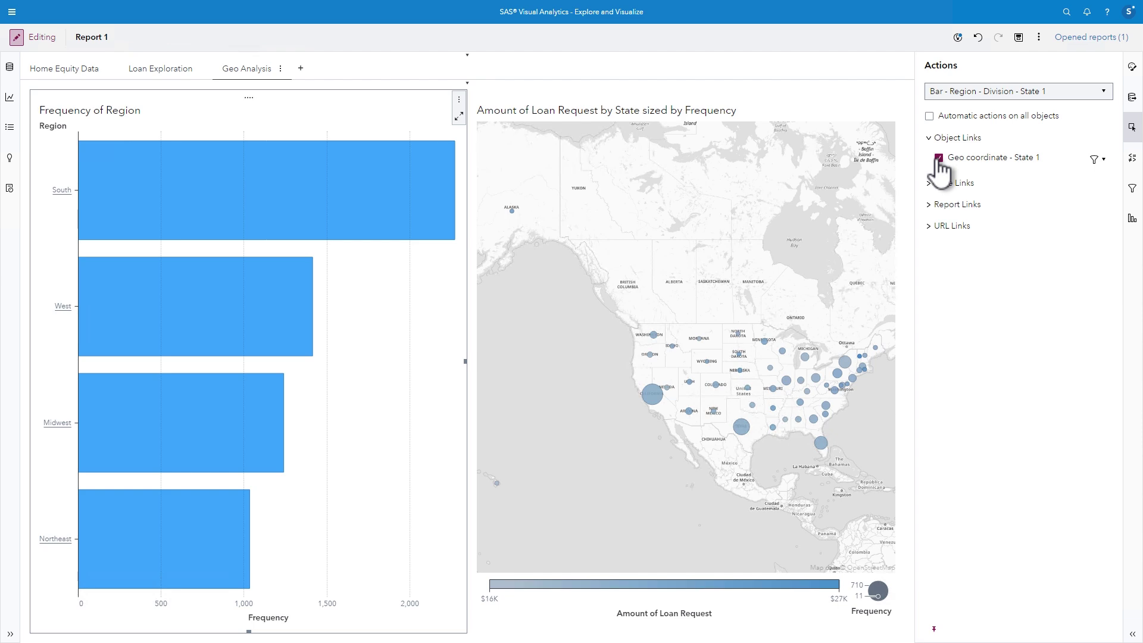
double_click(56, 423)
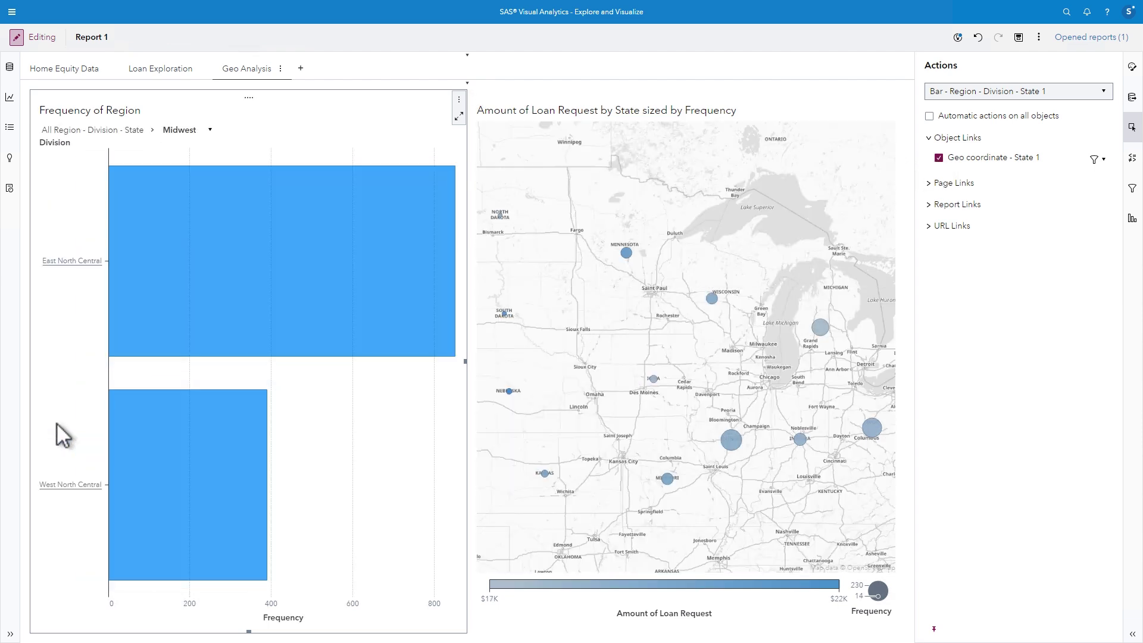
double_click(74, 484)
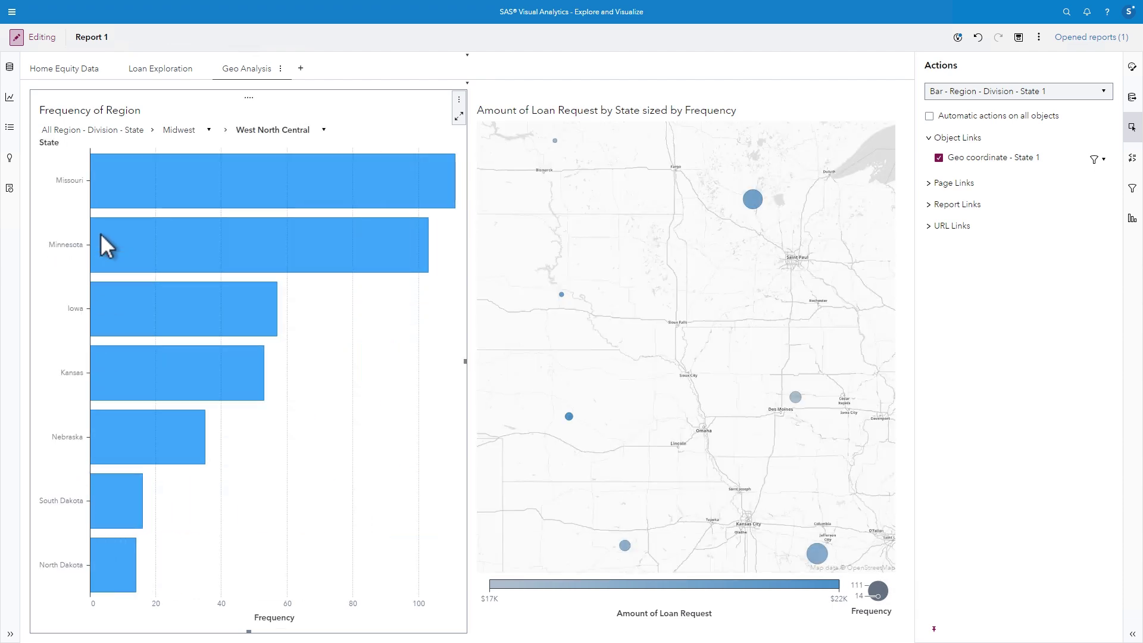
left_click(105, 132)
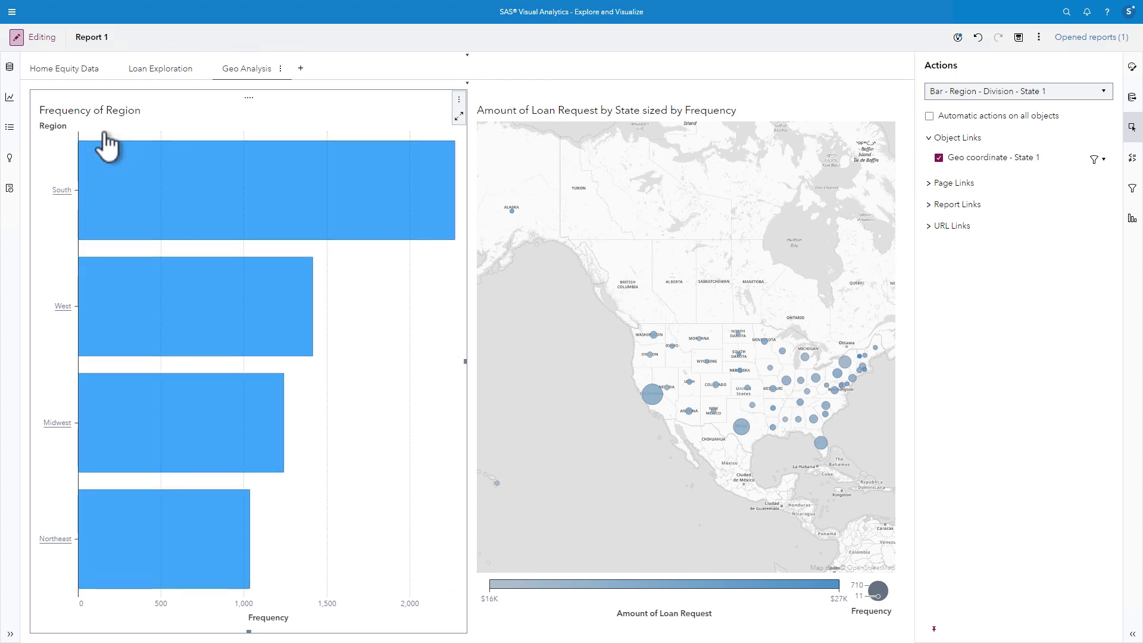
- Explain Loan Status on a new page, viewing Number of Delinquent Credit Lines and Value of Current Property
left_click(10, 68)
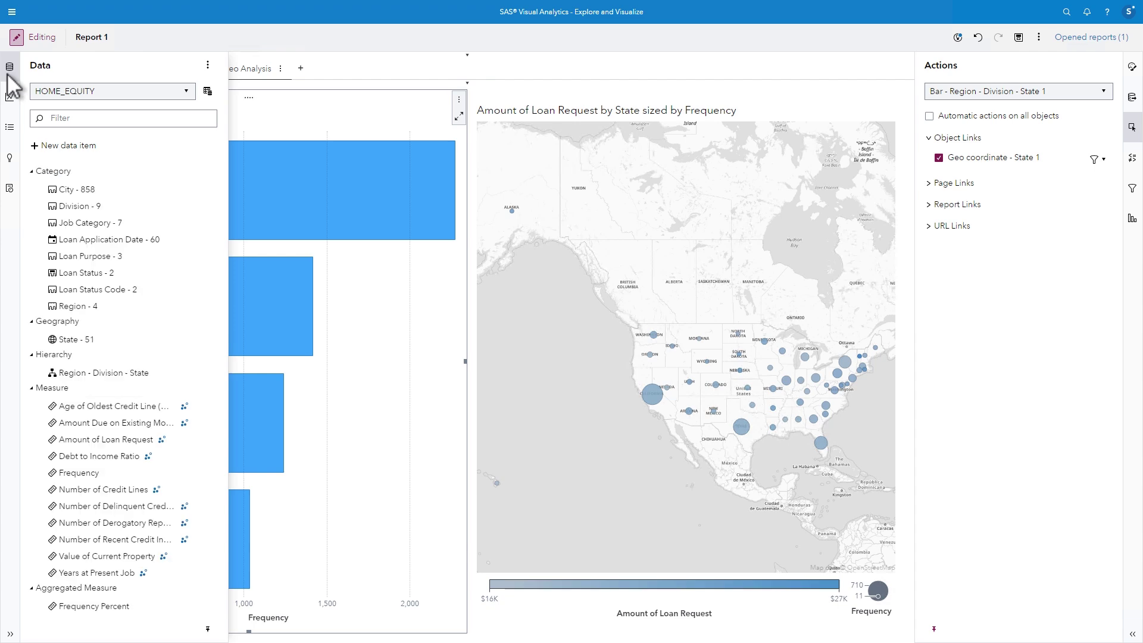
right_click(128, 273)
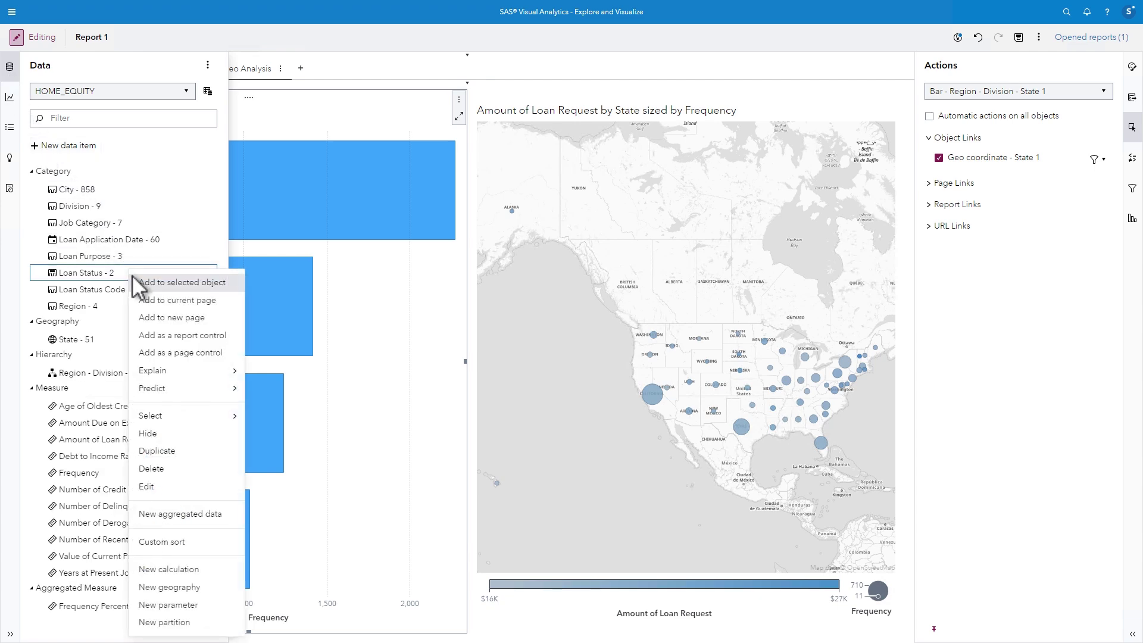
mouse_move(191, 376)
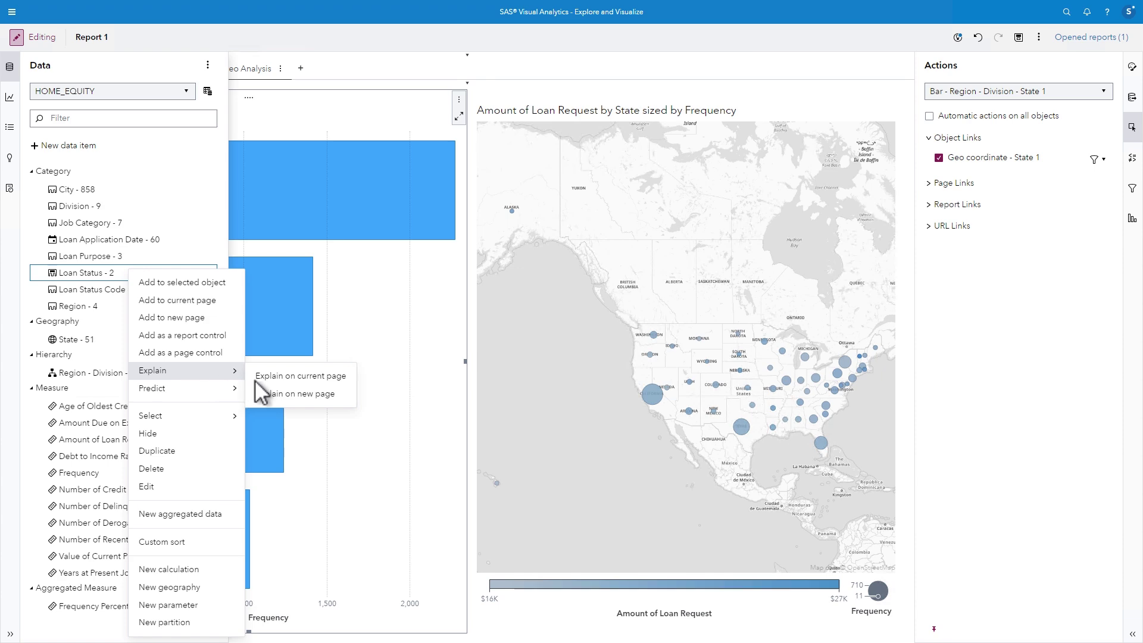
left_click(316, 396)
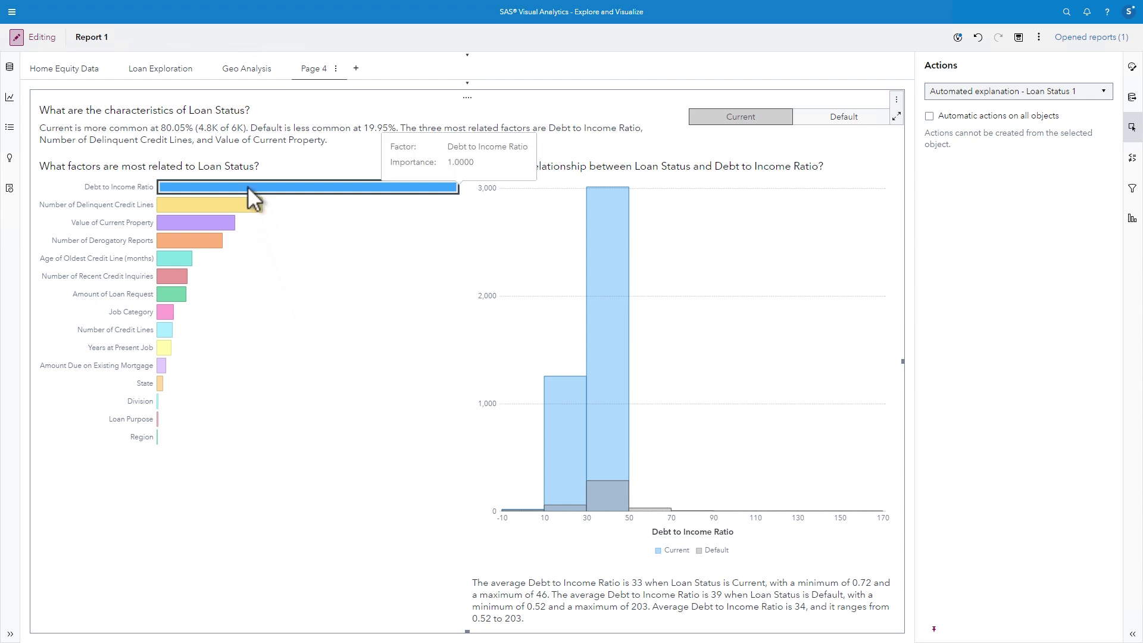
left_click(247, 205)
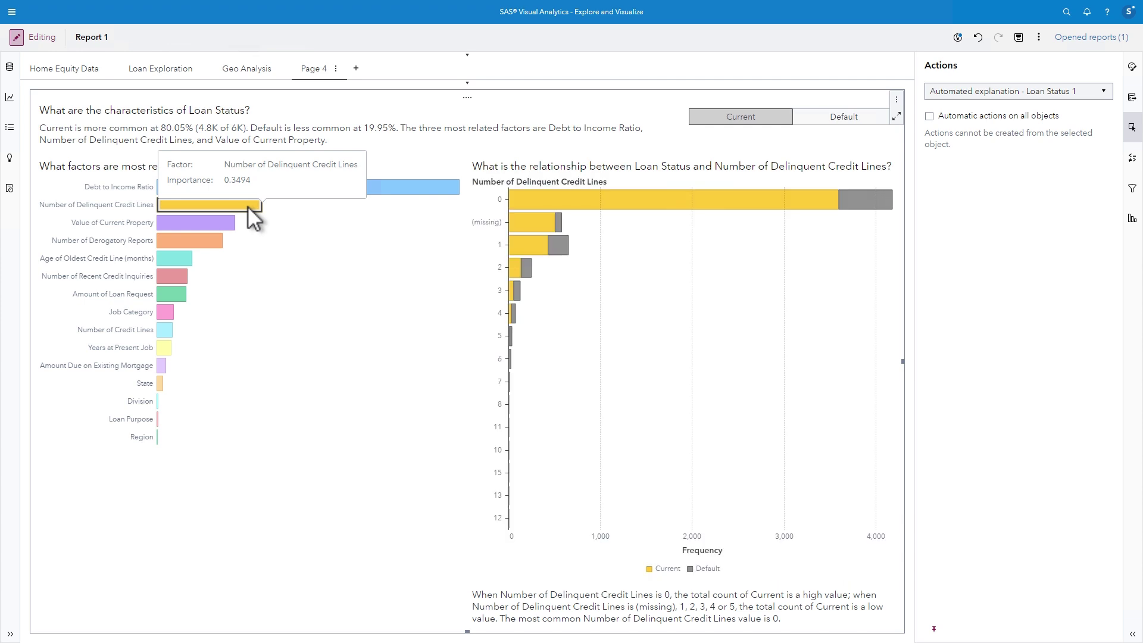
left_click(218, 223)
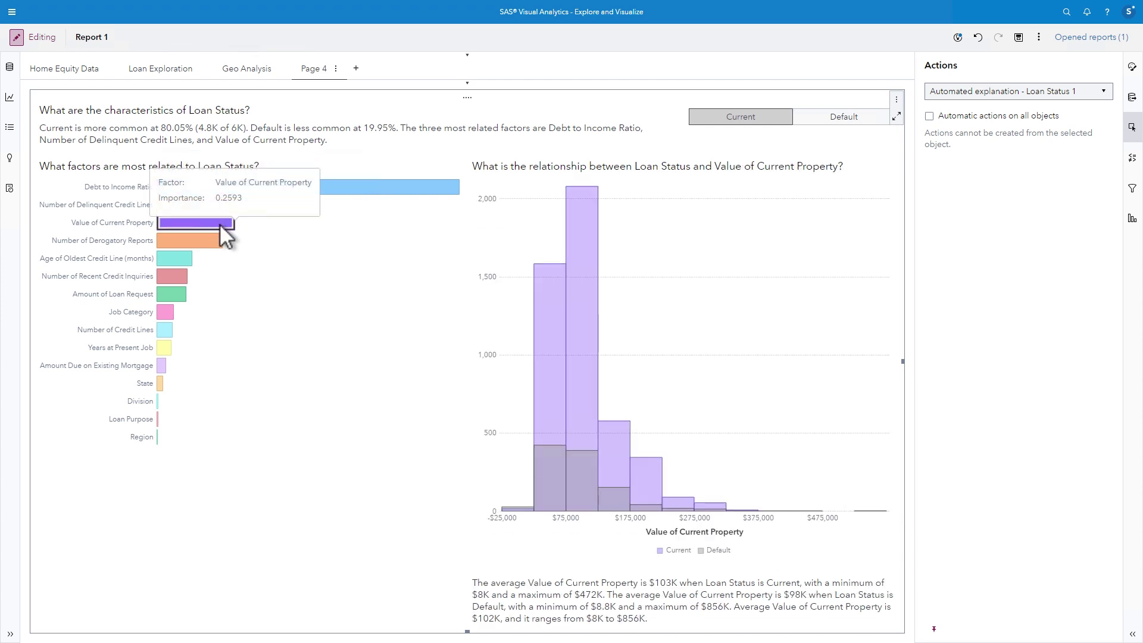
- Rename the Page 4 tab to 'Predict Loan Status'
double_click(320, 73)
type("P")
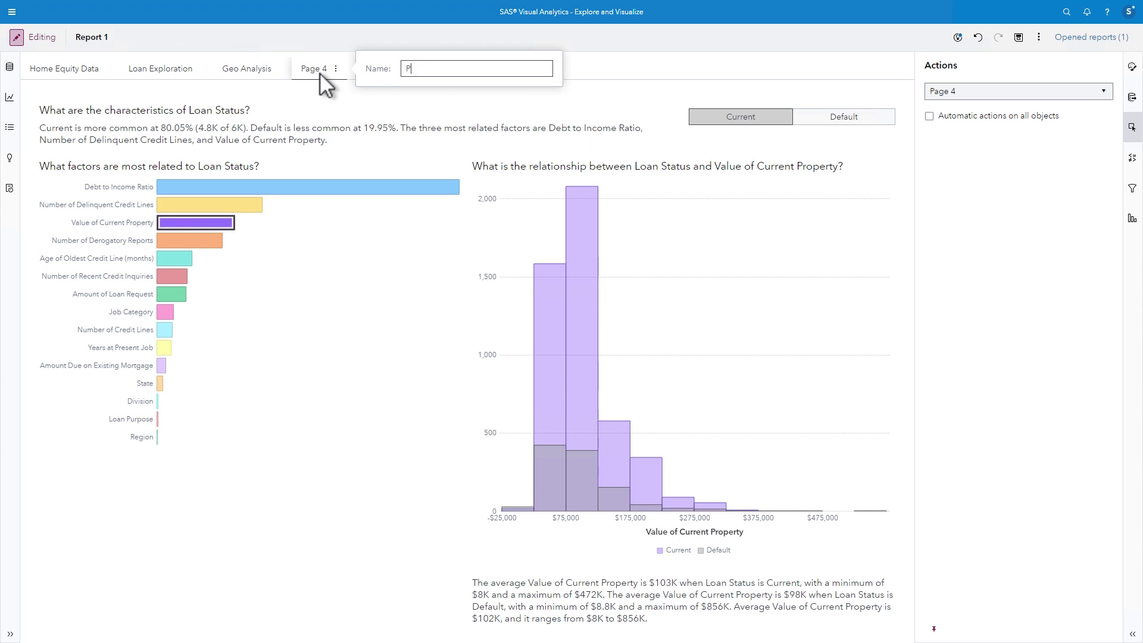
type("redict Loan Status")
key("Return")
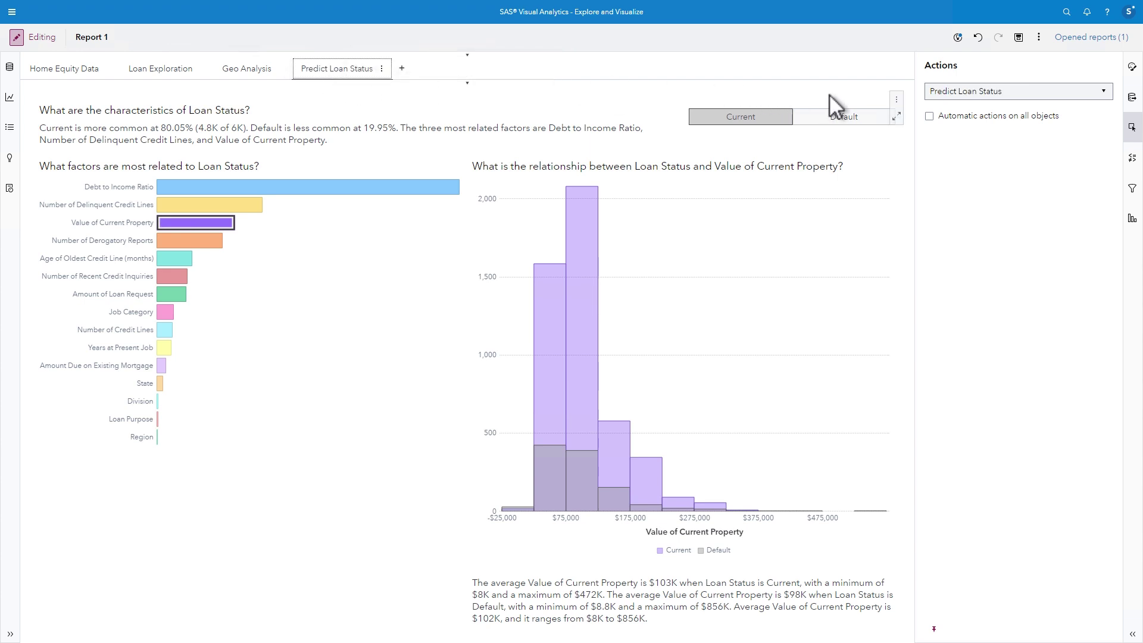
- Duplicate the automated explanation as a Gradient Boosting model of Loan Status and show its options
left_click(896, 99)
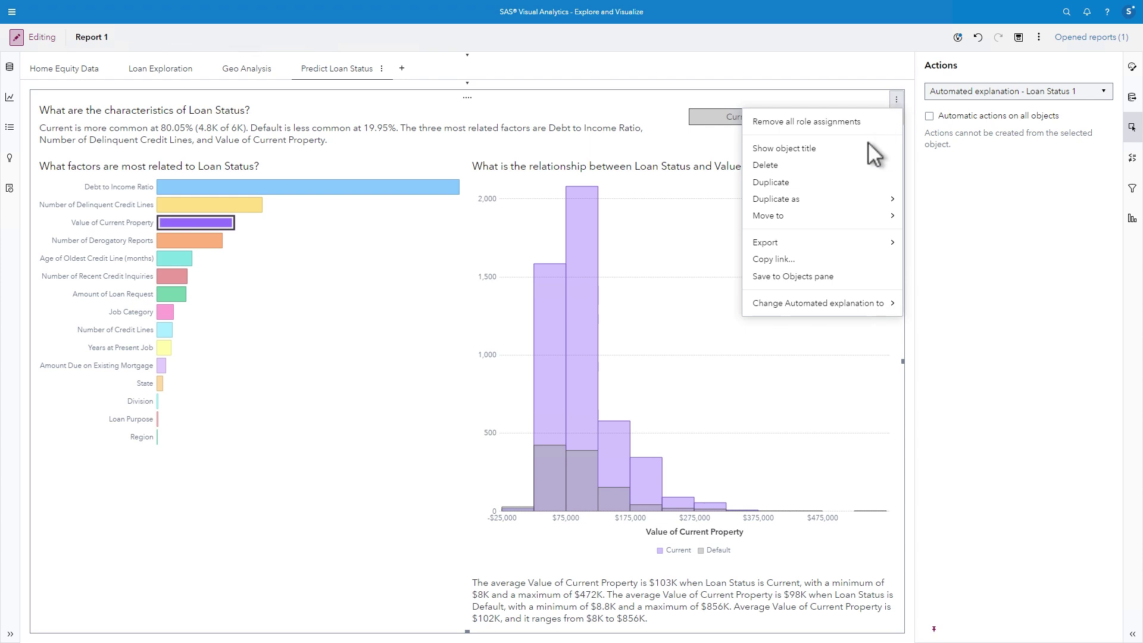
mouse_move(869, 199)
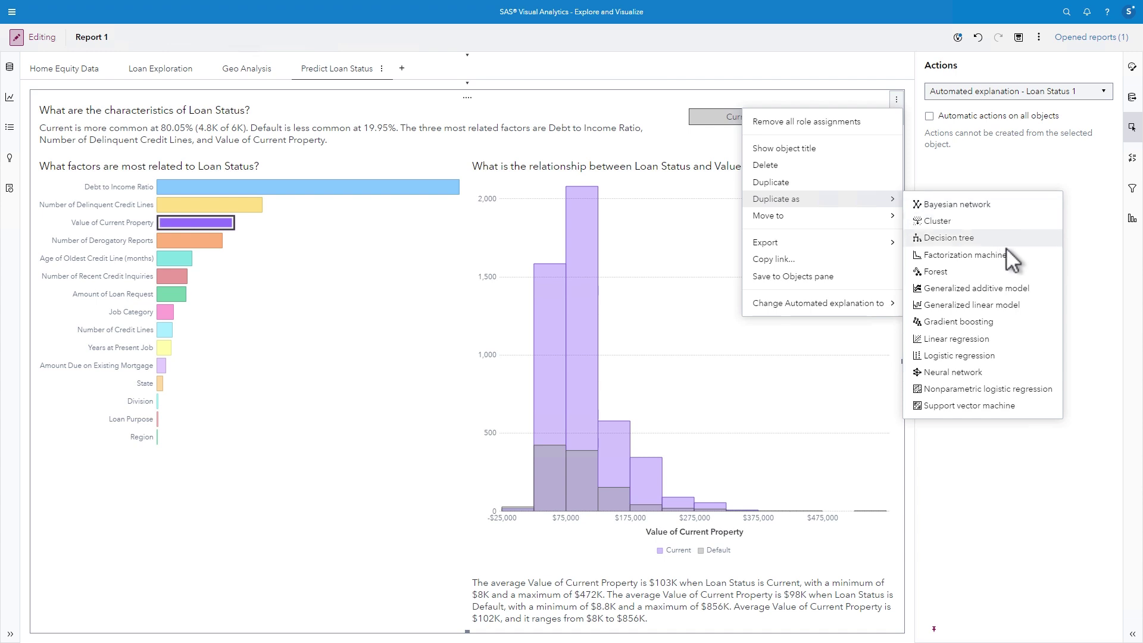
left_click(1023, 323)
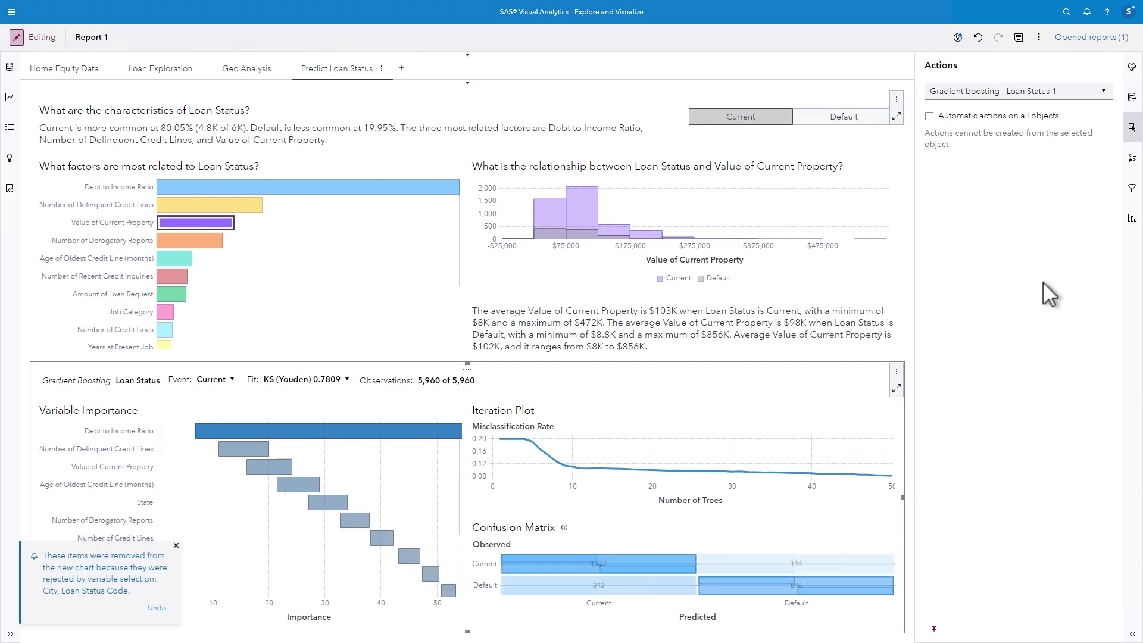
left_click(1132, 67)
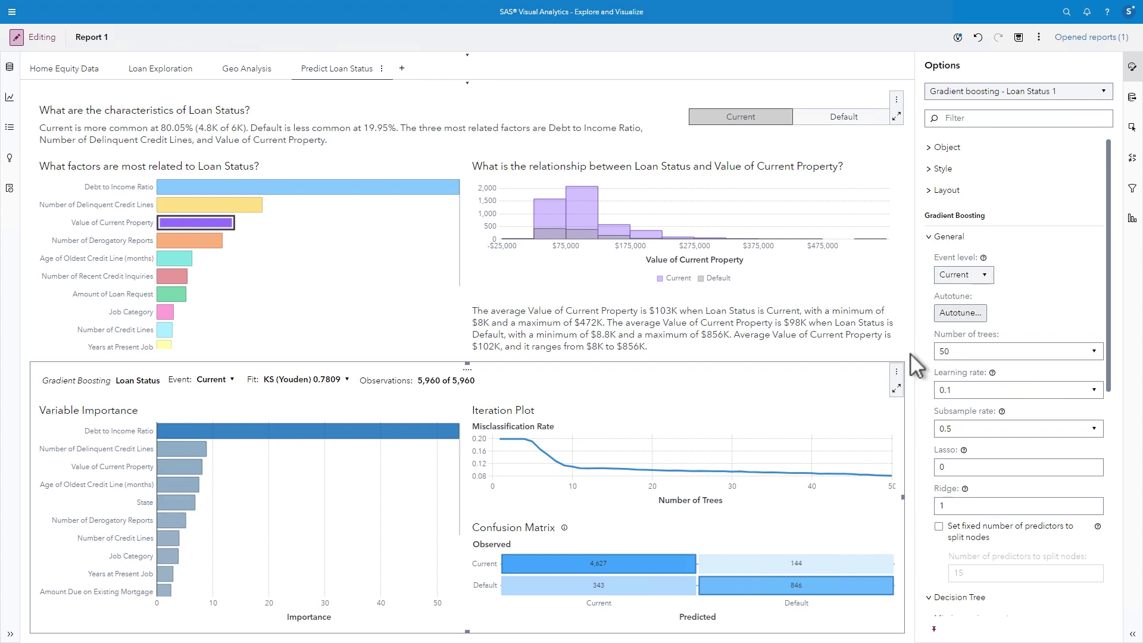
left_click(896, 372)
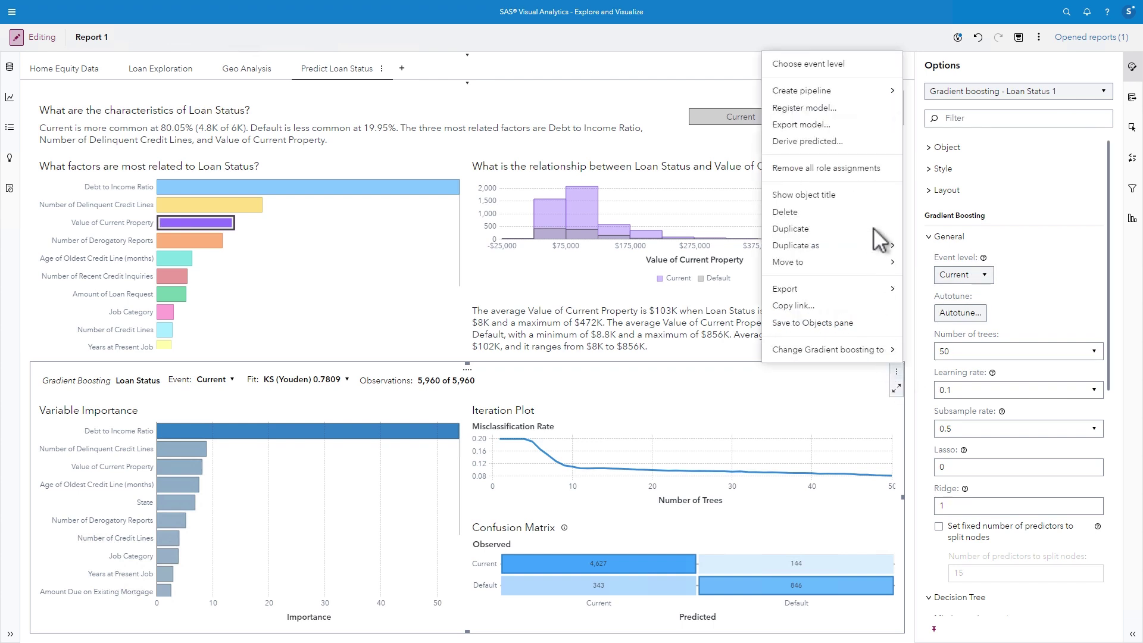
mouse_move(876, 91)
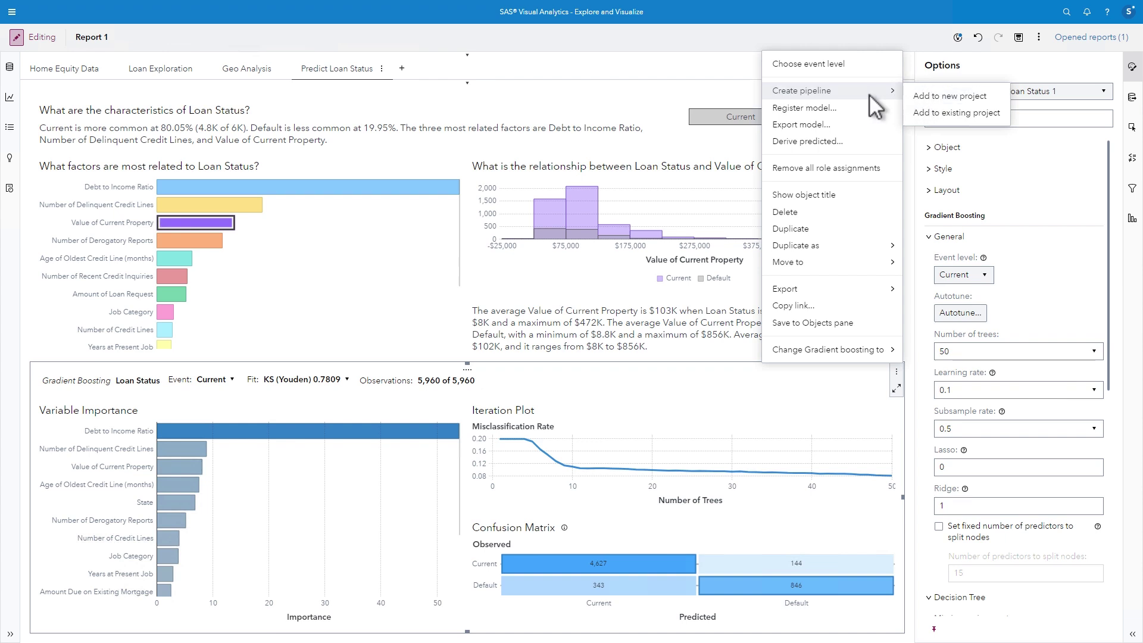
- Derive Predicted: Loan Status and Probability: Loan Status=Current items from the model and check them under Derived items
left_click(849, 142)
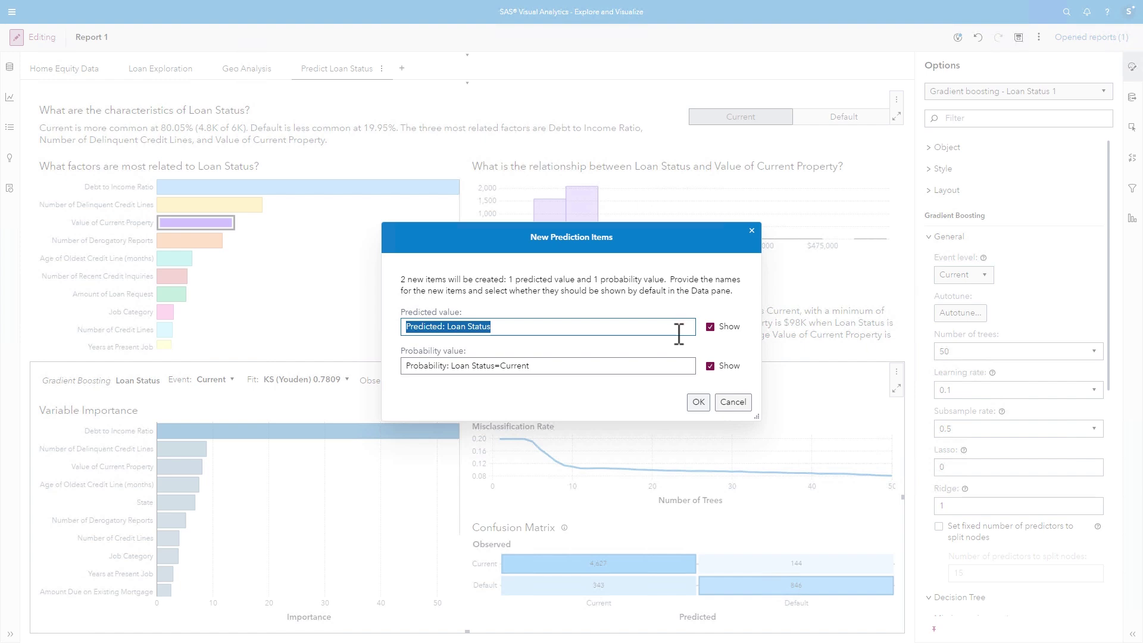
left_click(697, 403)
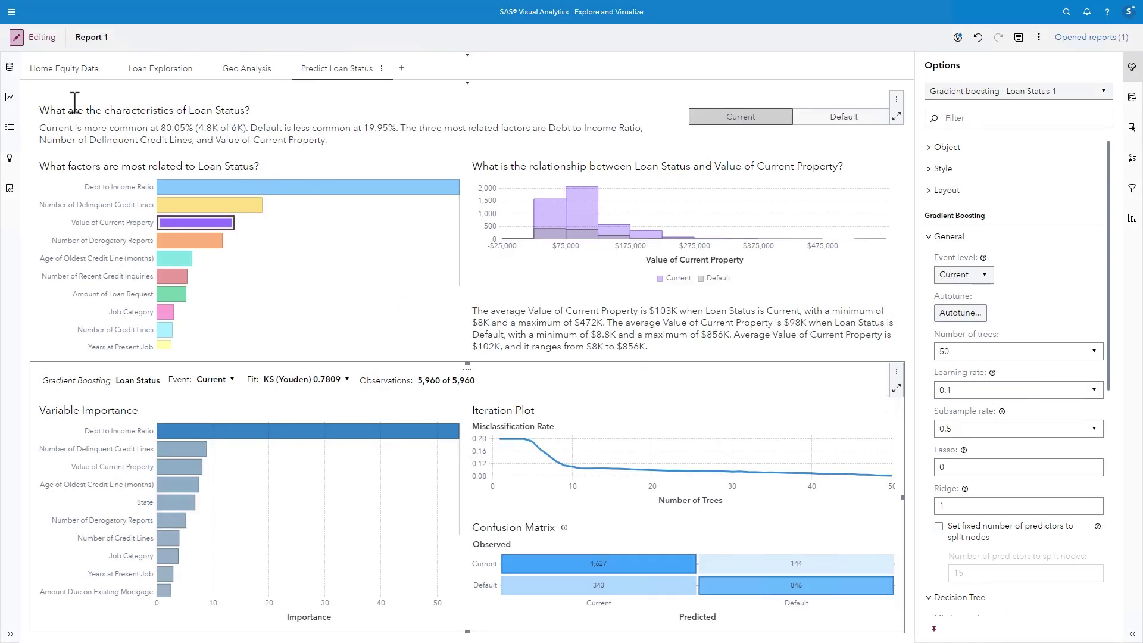
left_click(9, 66)
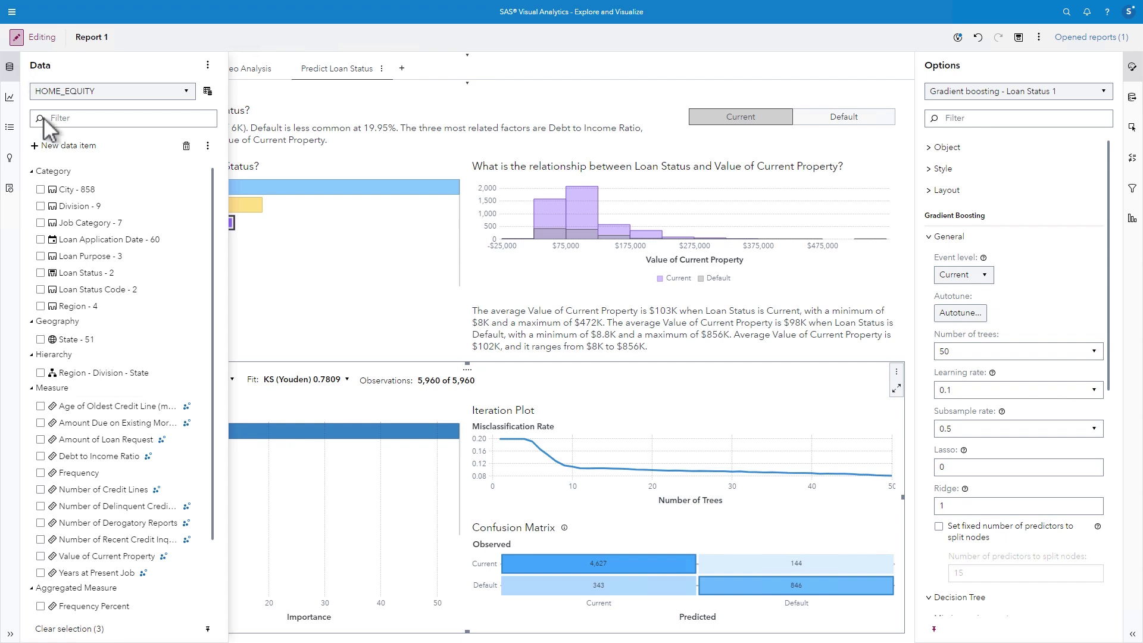
scroll(94, 482, "down", 1)
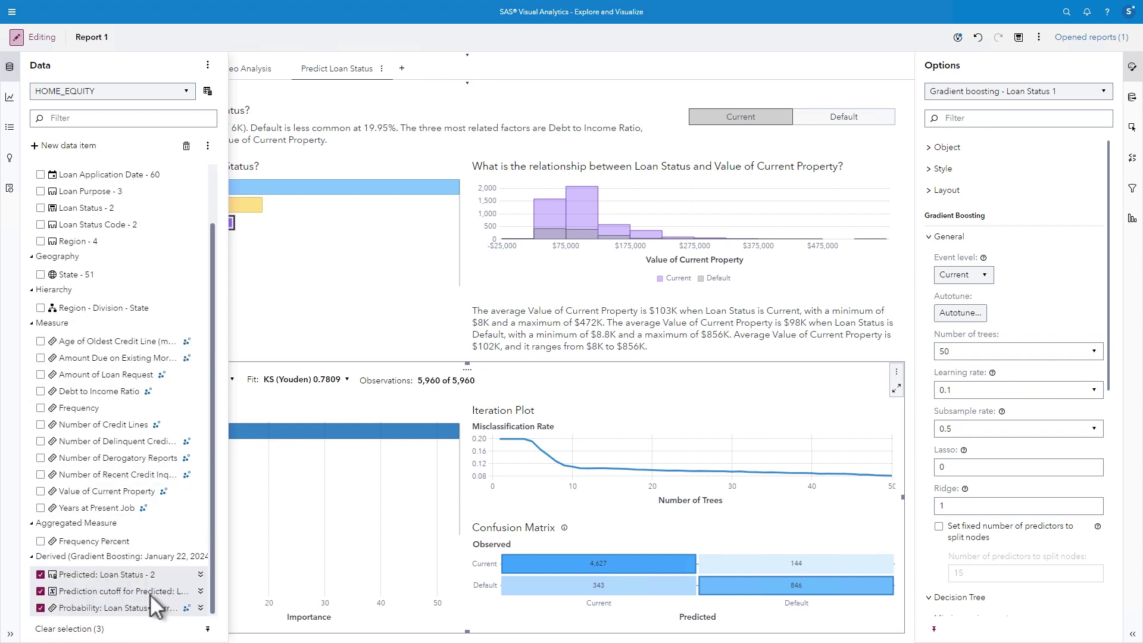
- Add the Predicted: Loan Status and Probability: Loan Status=Current columns to the Home Equity Data list table
mouse_move(149, 594)
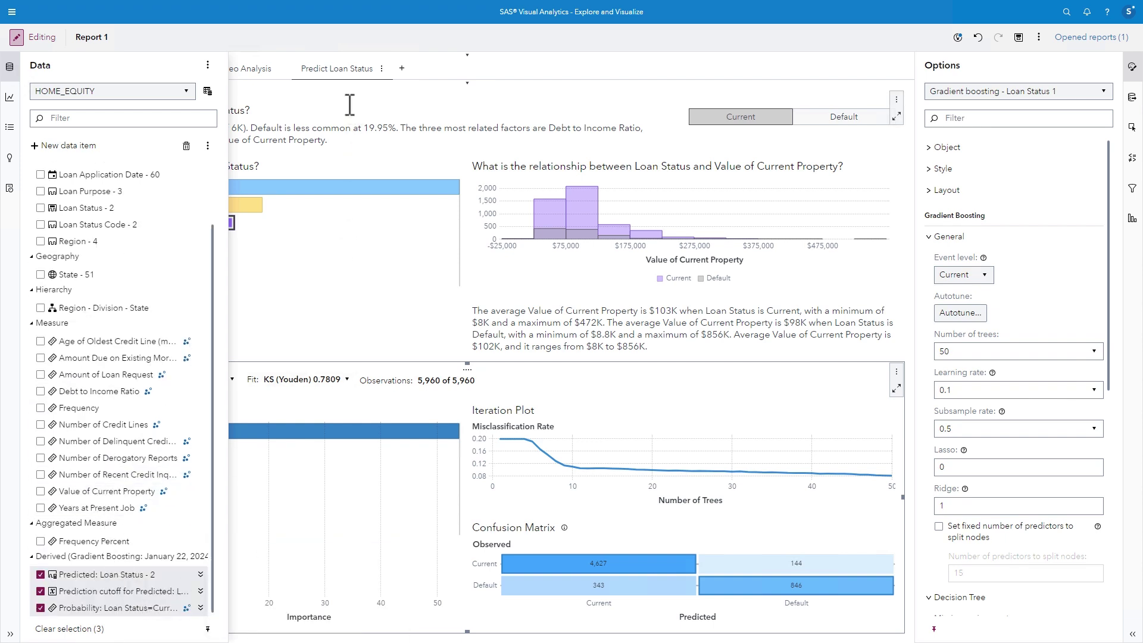
left_click(315, 102)
left_click(88, 67)
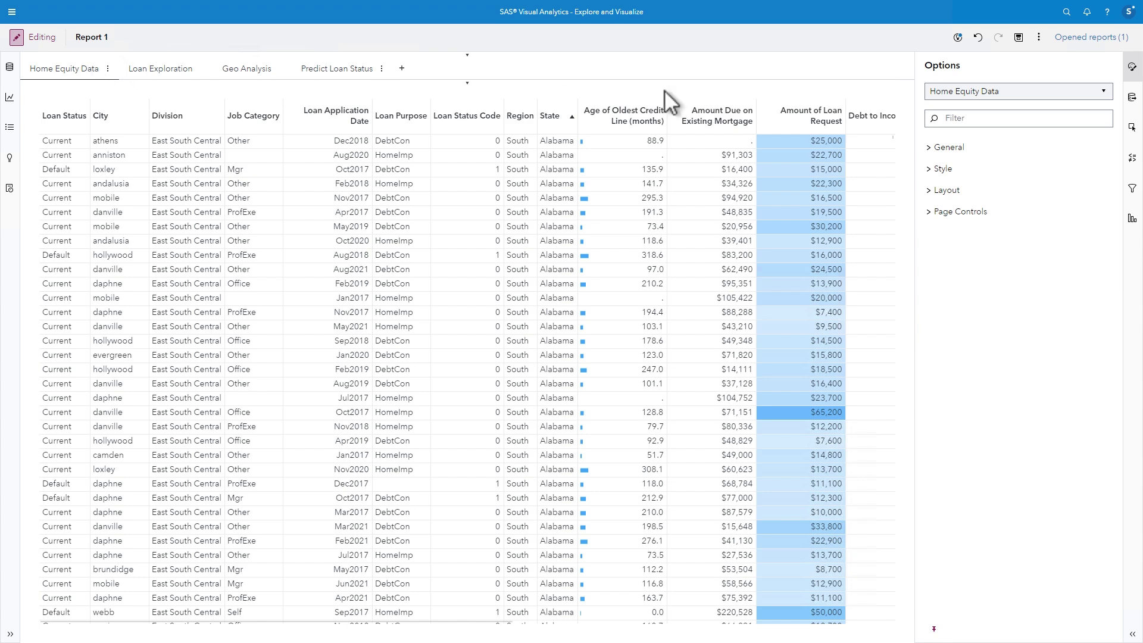
left_click(855, 153)
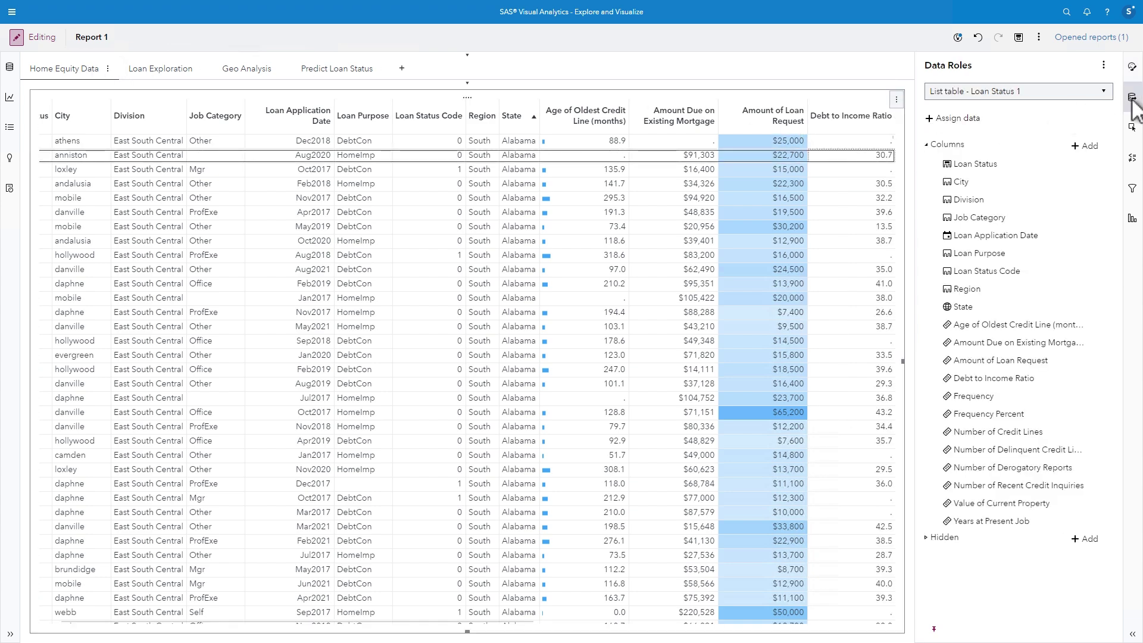
left_click(1086, 145)
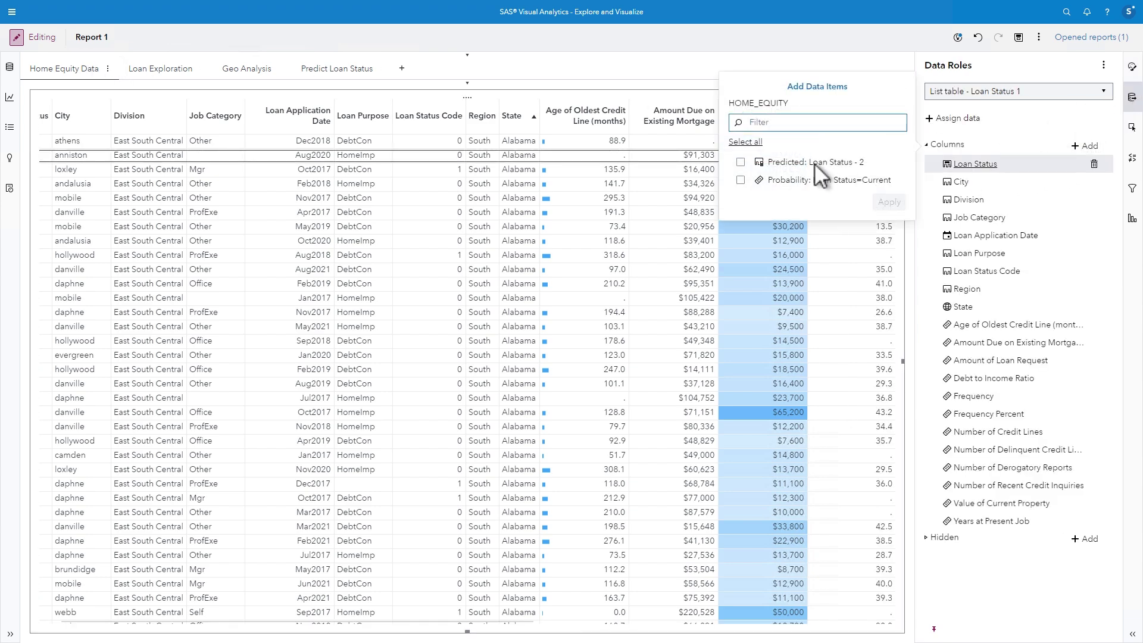
left_click(741, 162)
left_click(741, 180)
left_click(888, 202)
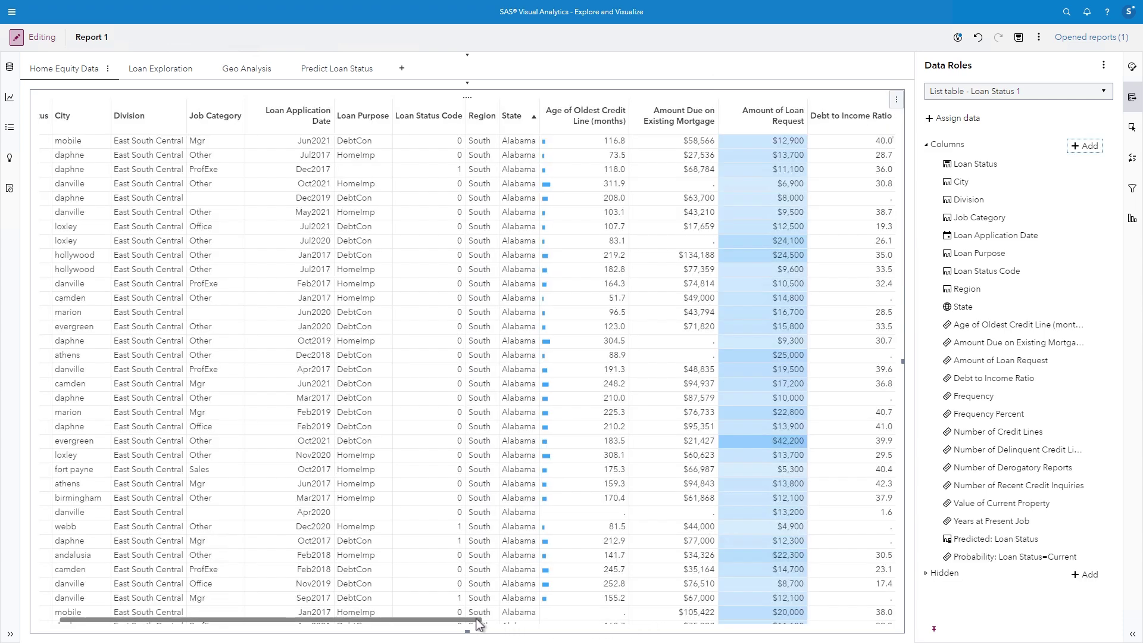
left_click_drag(481, 620, 919, 626)
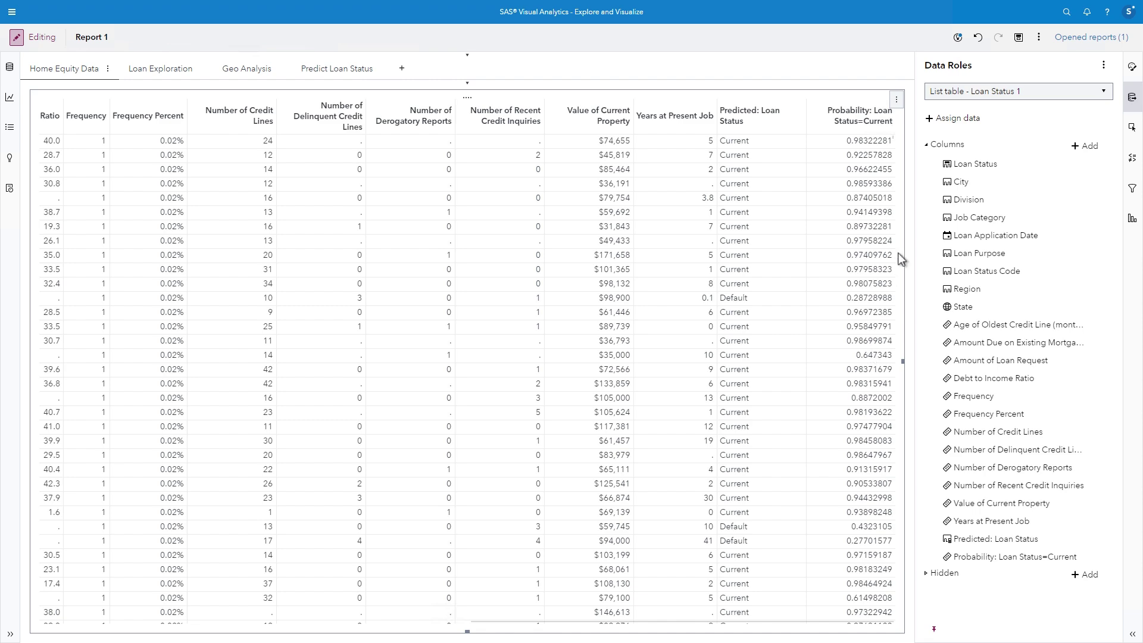
- Save the report in My Folder under the name 'My Home Equity Report'
left_click(1018, 40)
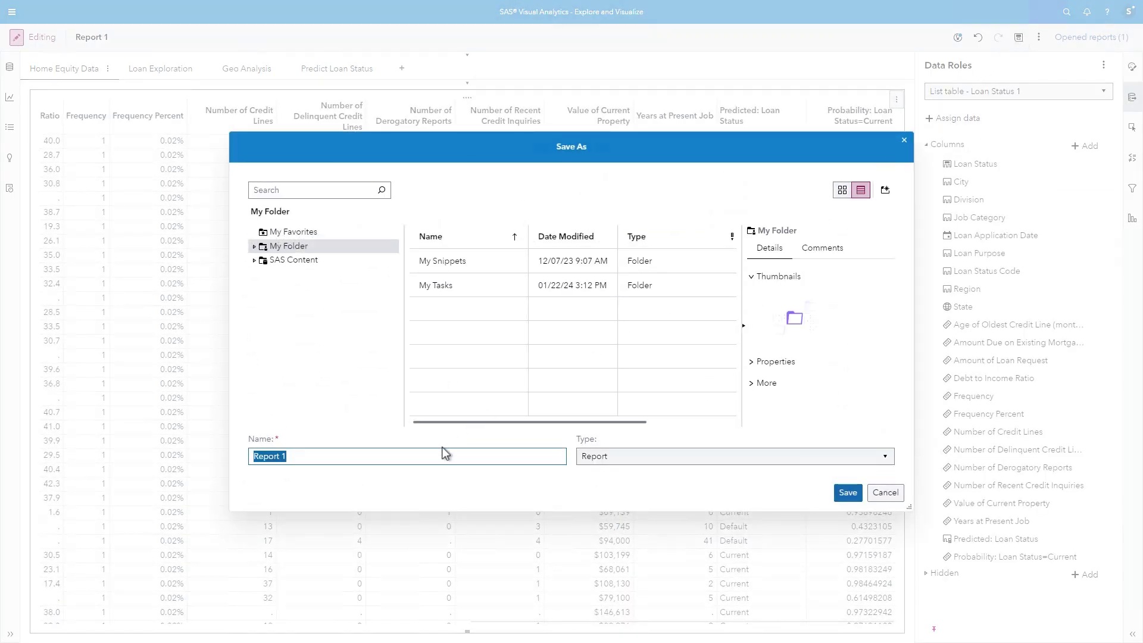
type("My Home Equity")
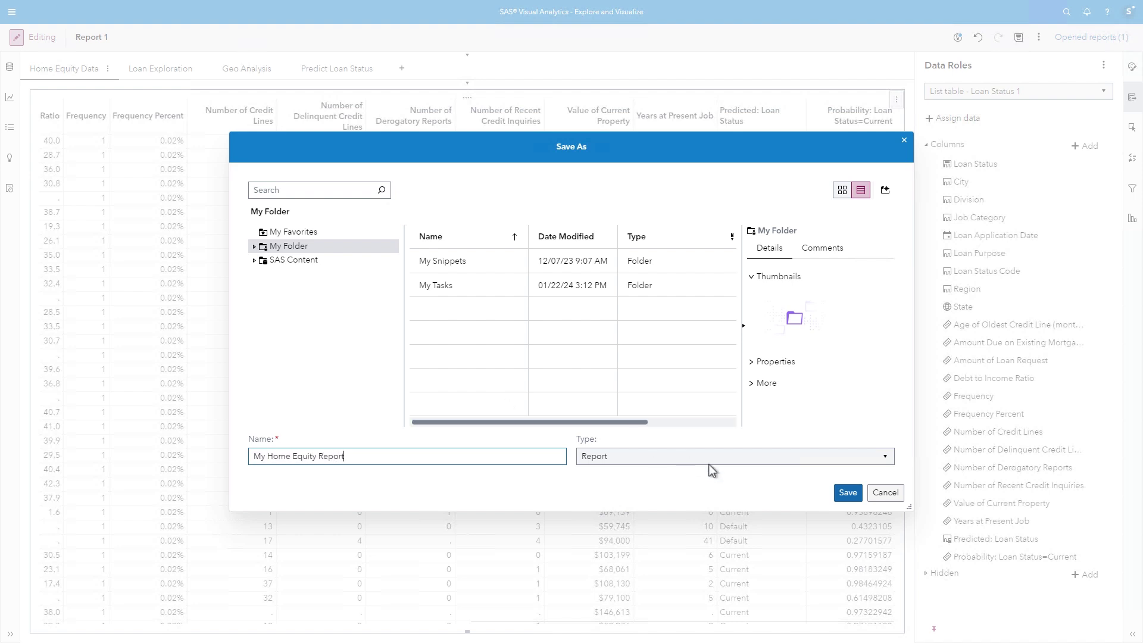
left_click(848, 493)
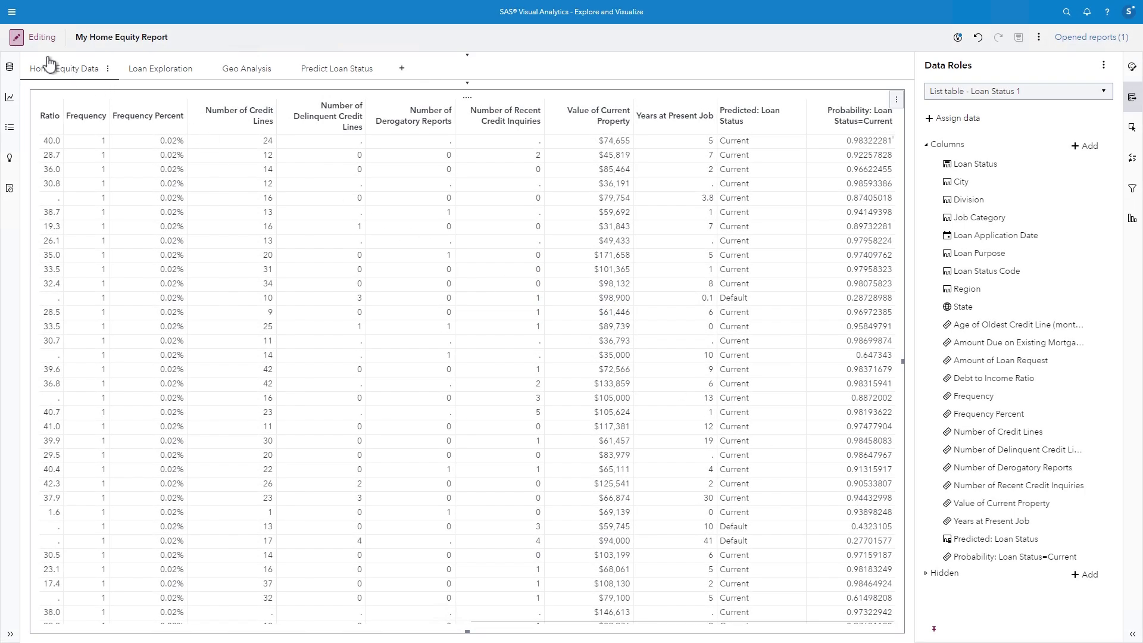
- Switch to viewing mode and filter the Loan Exploration charts to the Northeast region
left_click(17, 38)
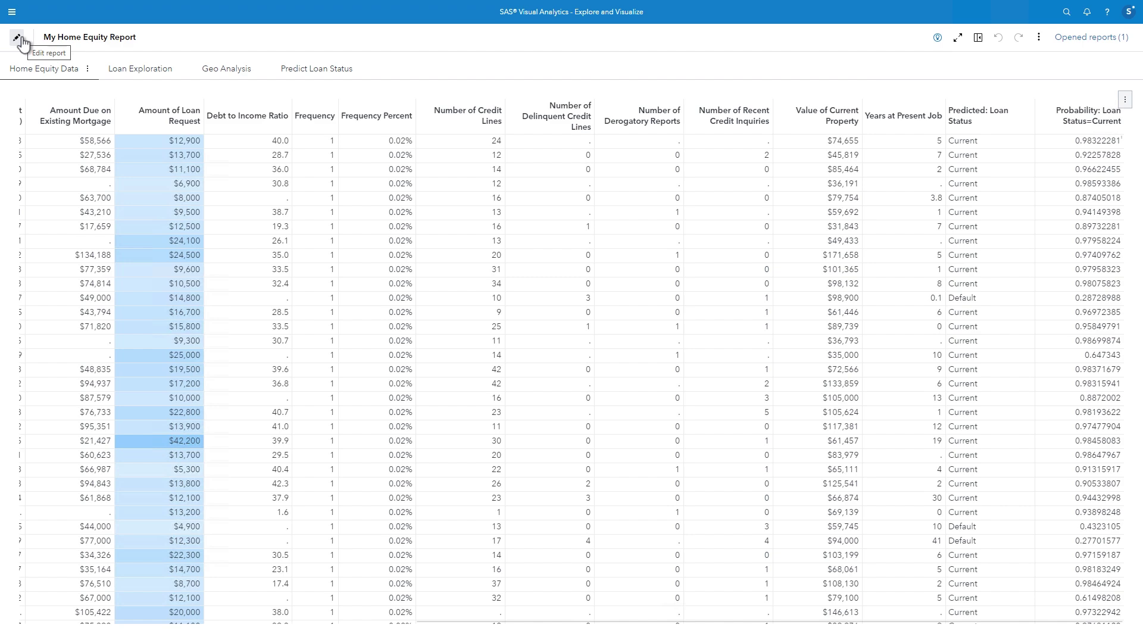
left_click(119, 73)
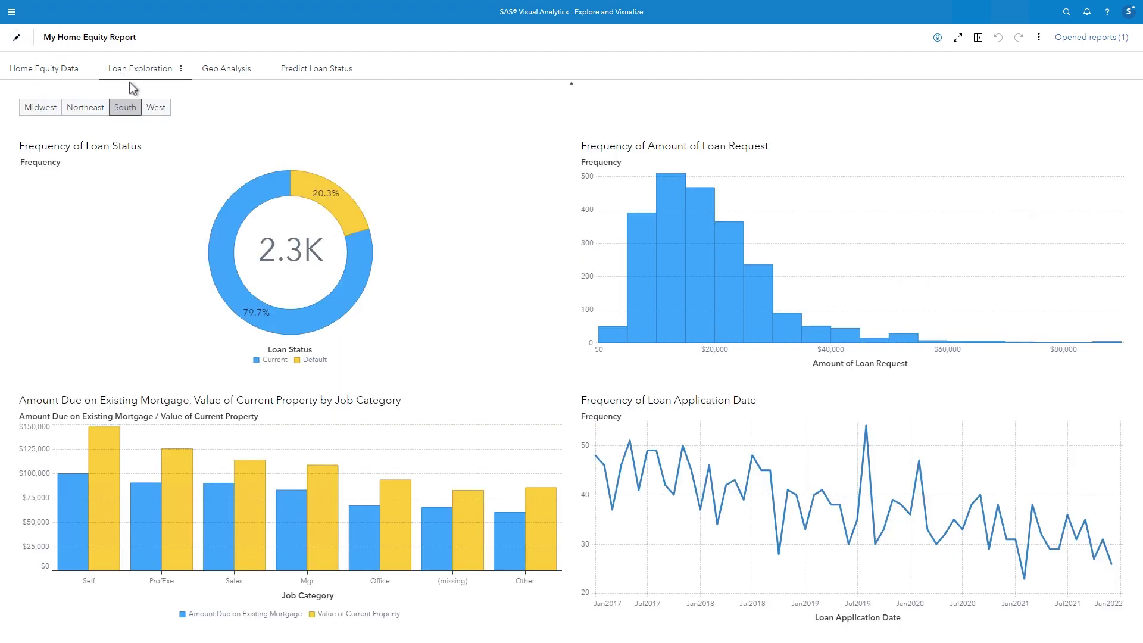
left_click(152, 114)
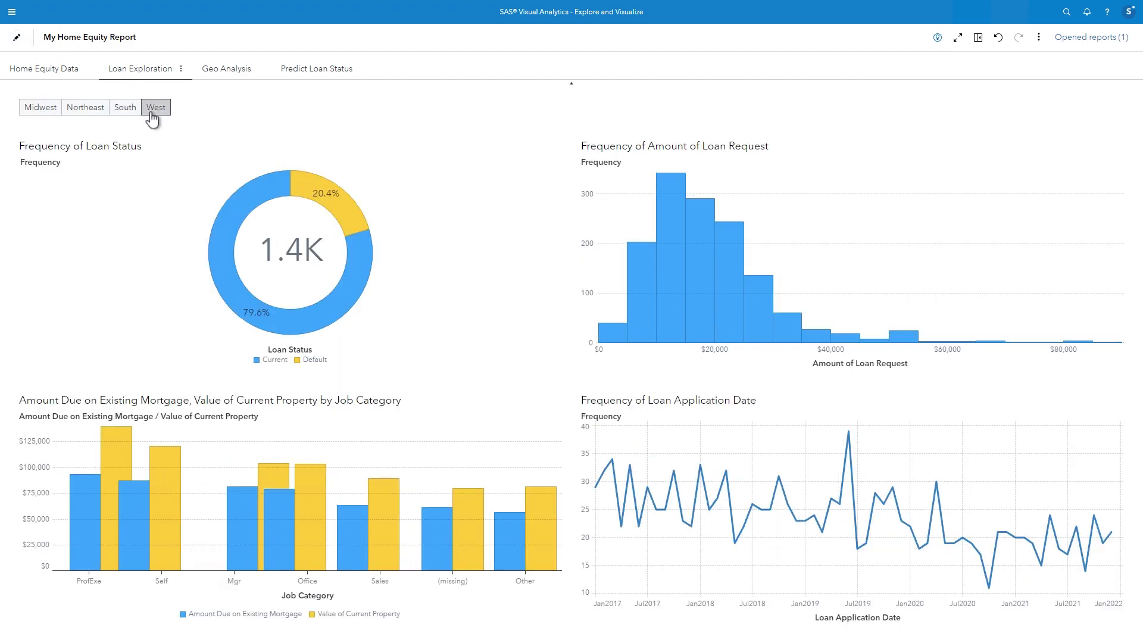
left_click(91, 112)
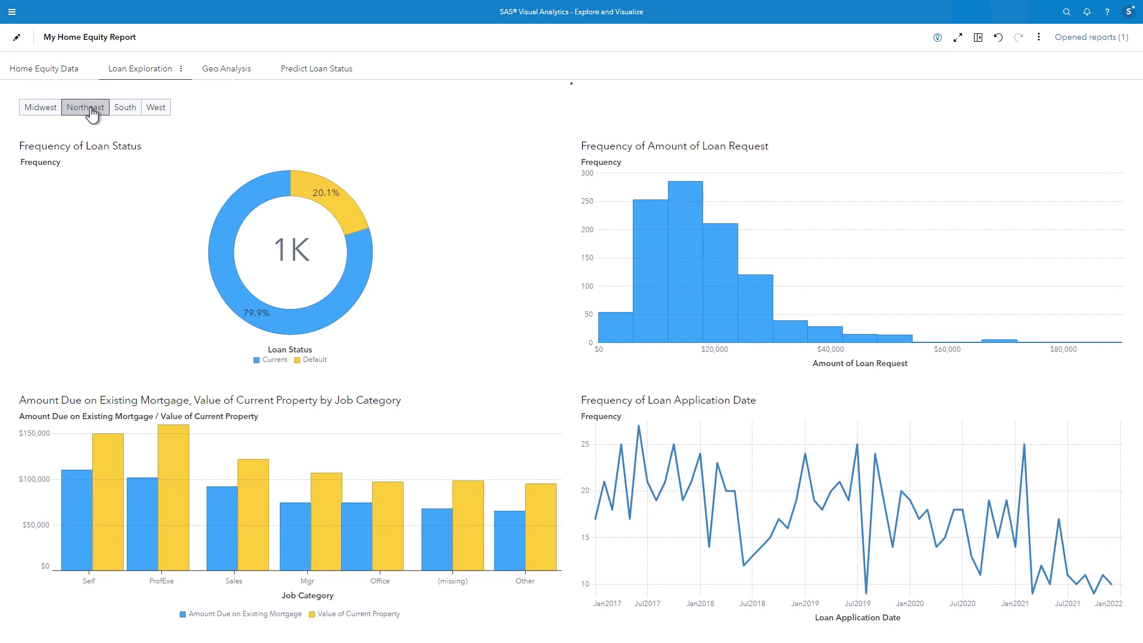
- On Geo Analysis, drill from South into West South Central's states
left_click(220, 75)
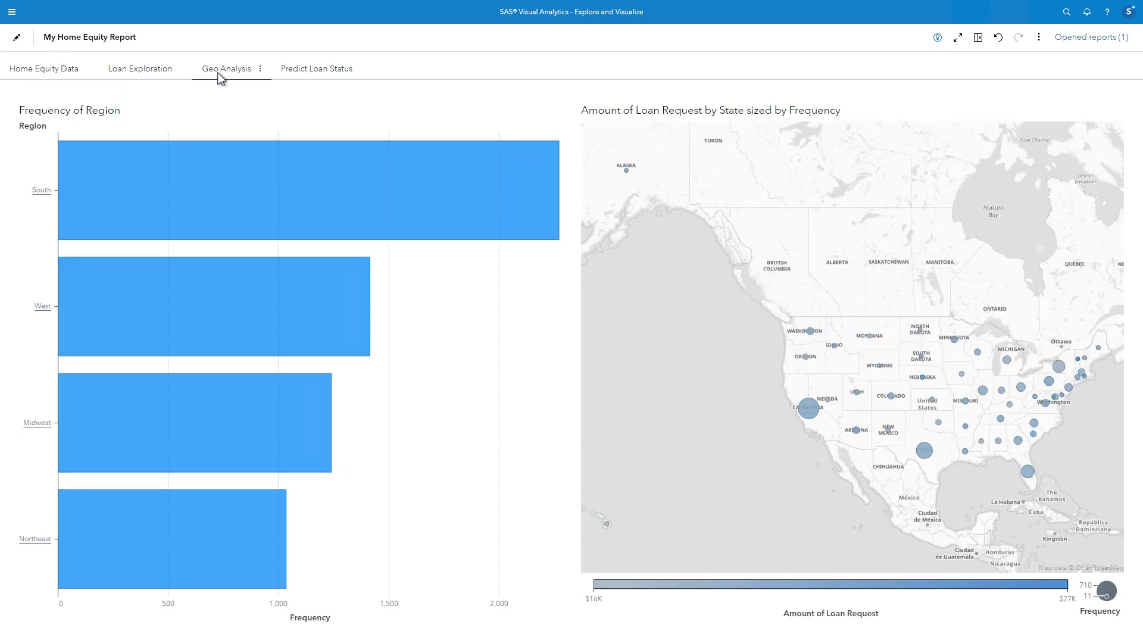
double_click(43, 191)
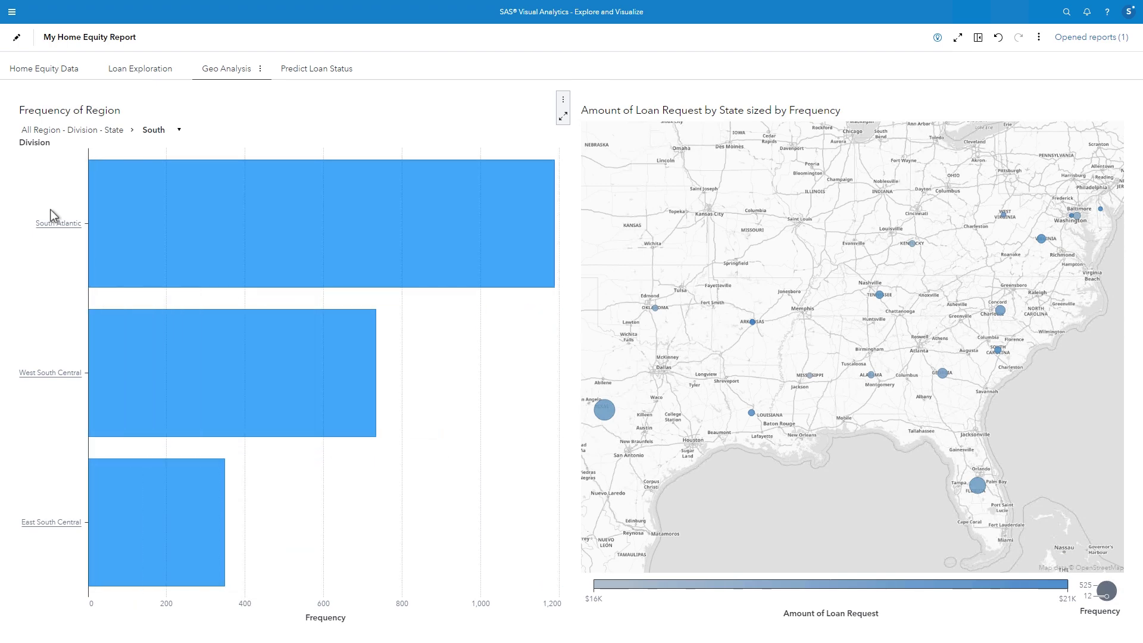
double_click(50, 378)
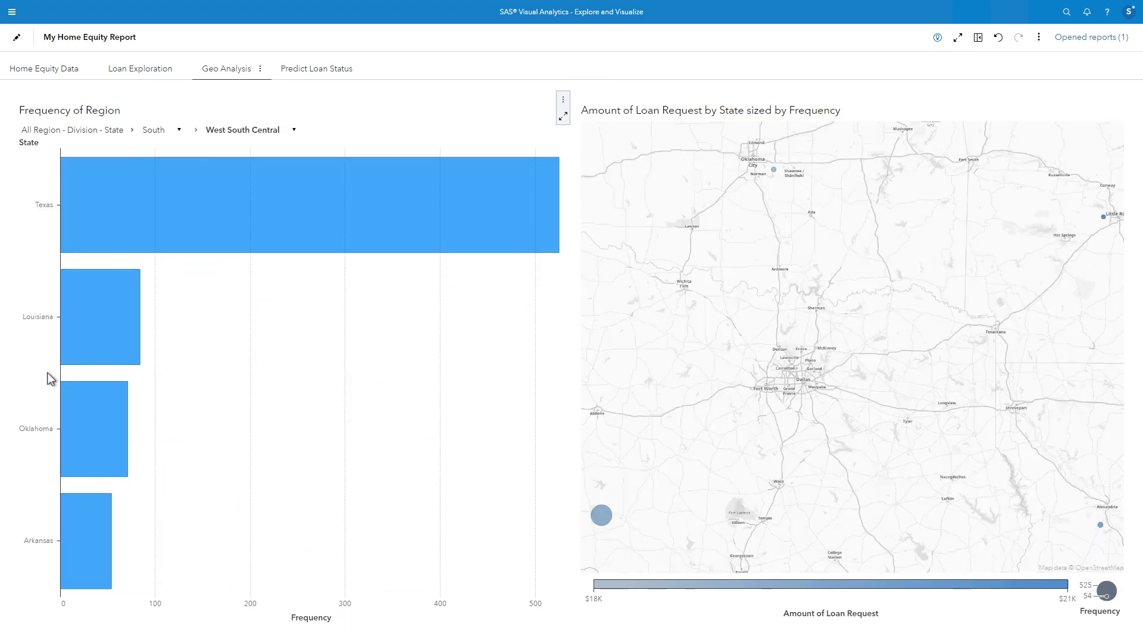
- Close all opened reports to return to the SAS Content folders
left_click(1122, 42)
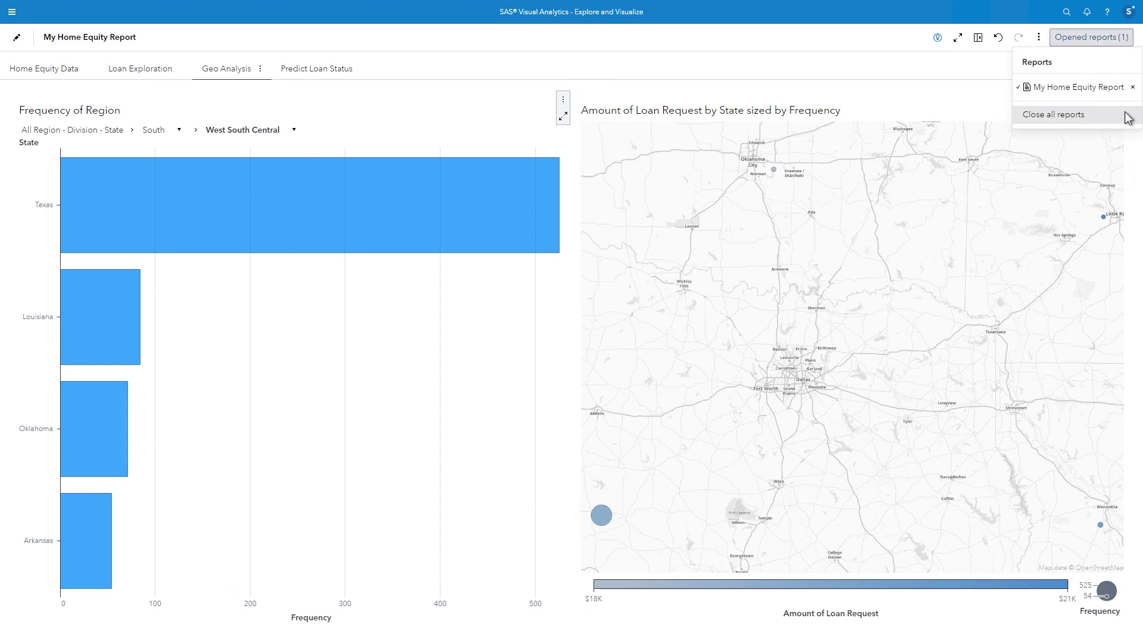
left_click(1128, 118)
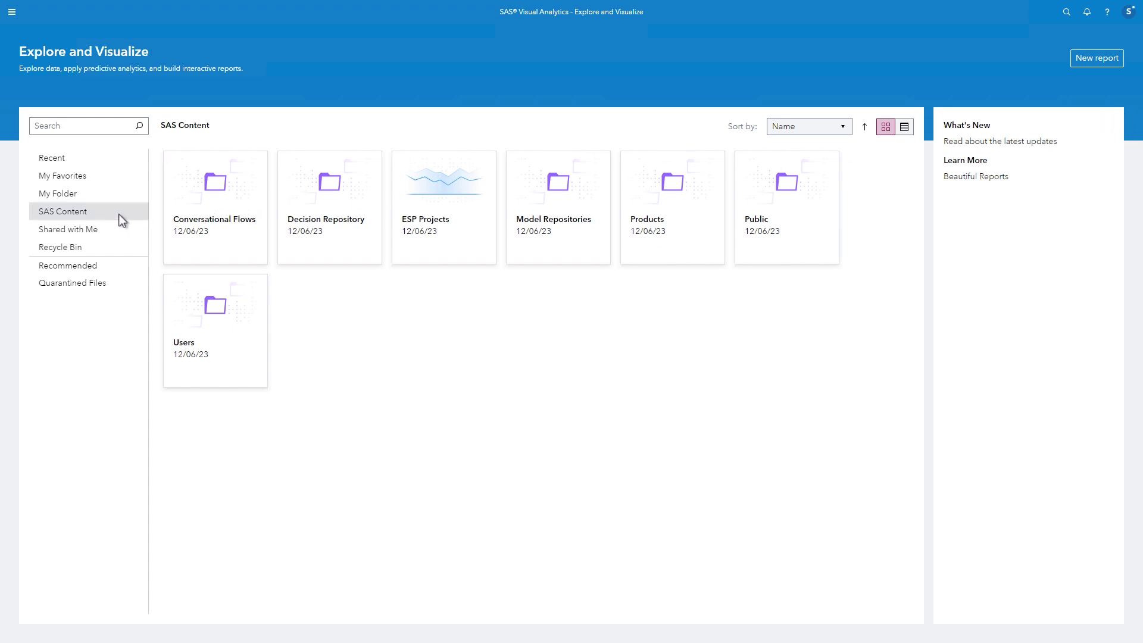
- Browse to Products > SAS Visual Analytics > Samples and show the help options
left_click(678, 218)
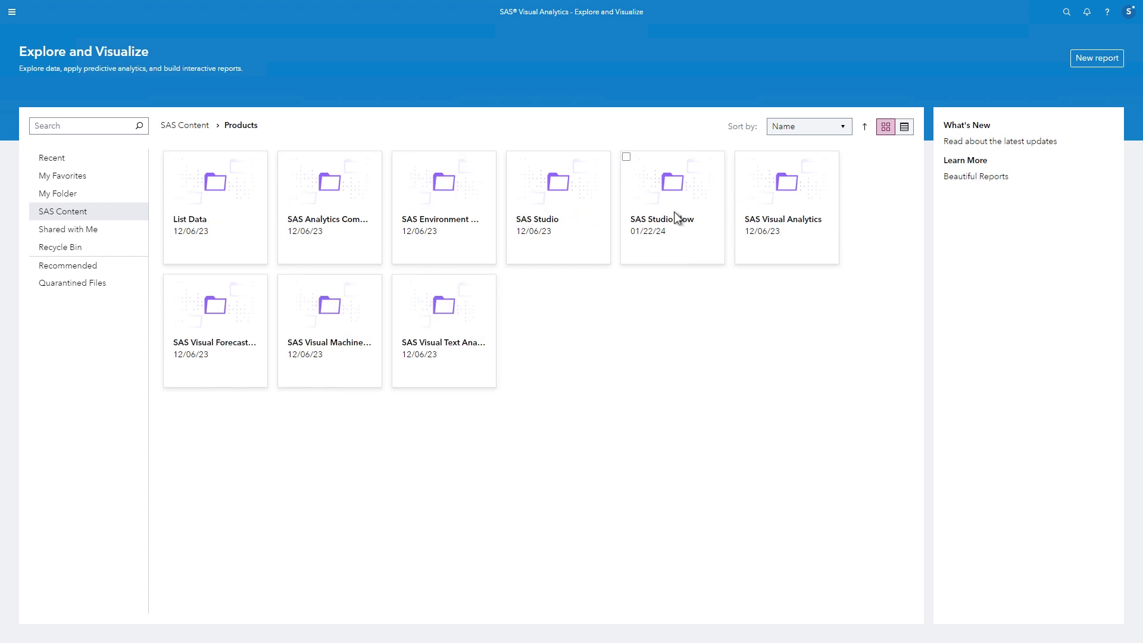
left_click(765, 214)
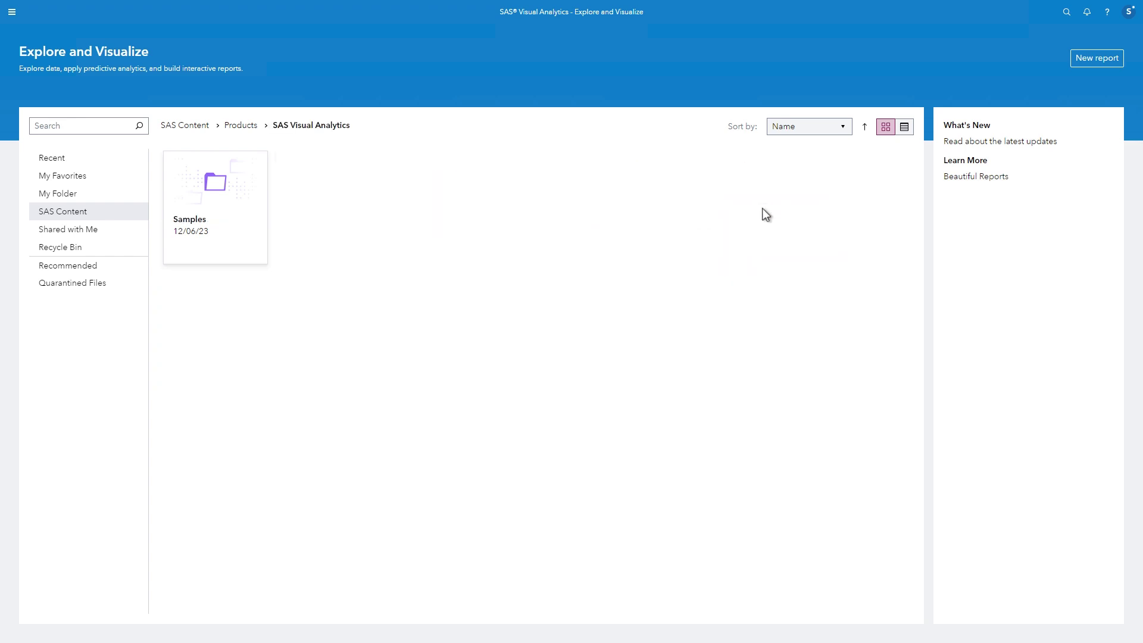
left_click(232, 204)
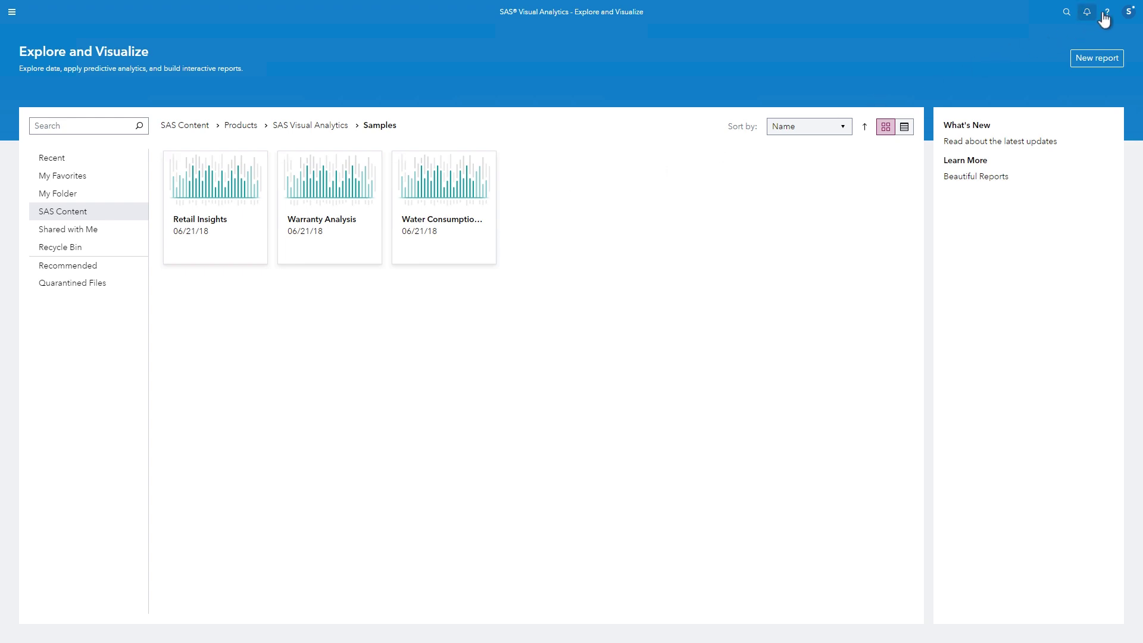
left_click(1106, 14)
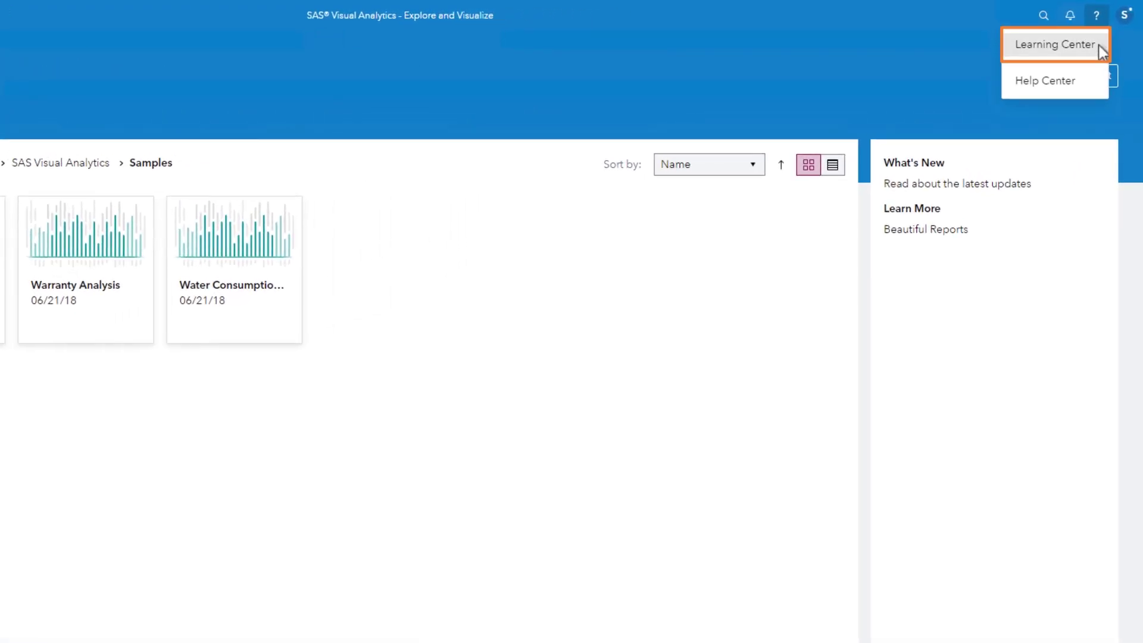